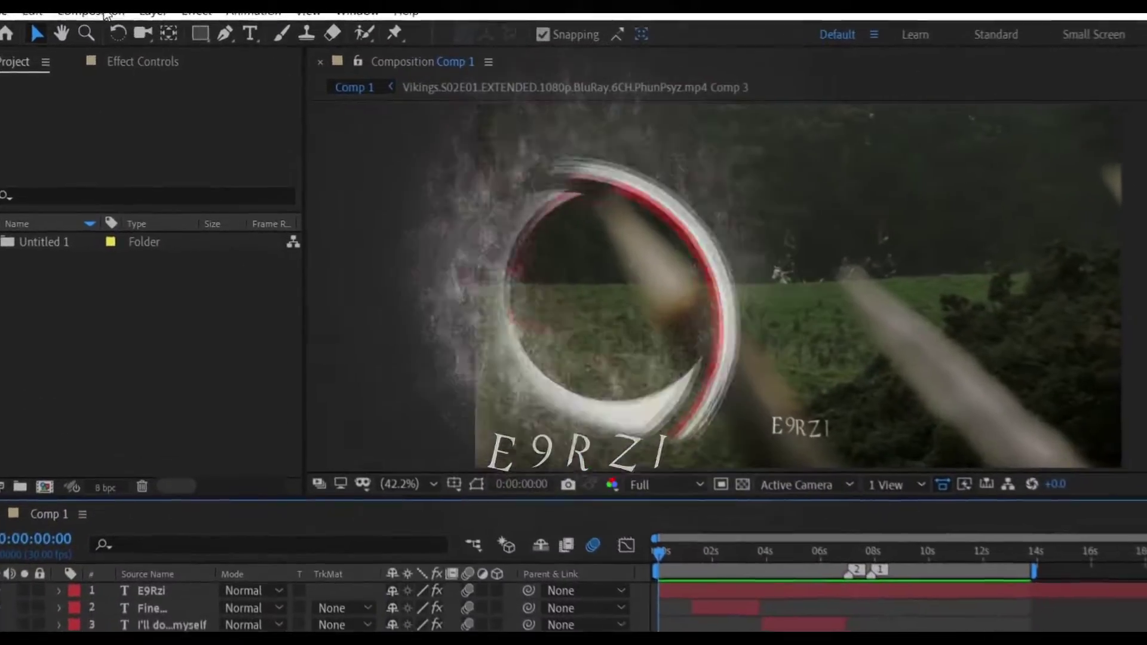
Set Comp 1's motion blur to a 300° shutter angle and 64 samples per frame
{"action": "left_click", "coordinate": [99, 12]}
{"action": "left_click", "coordinate": [131, 54]}
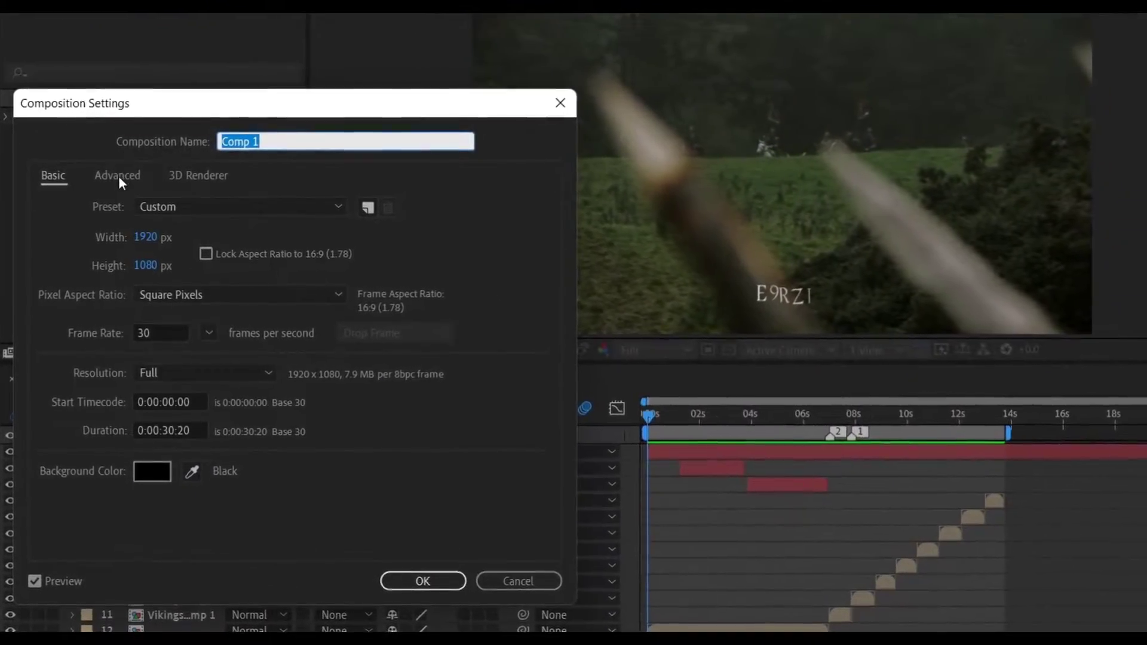
{"action": "left_click", "coordinate": [115, 173]}
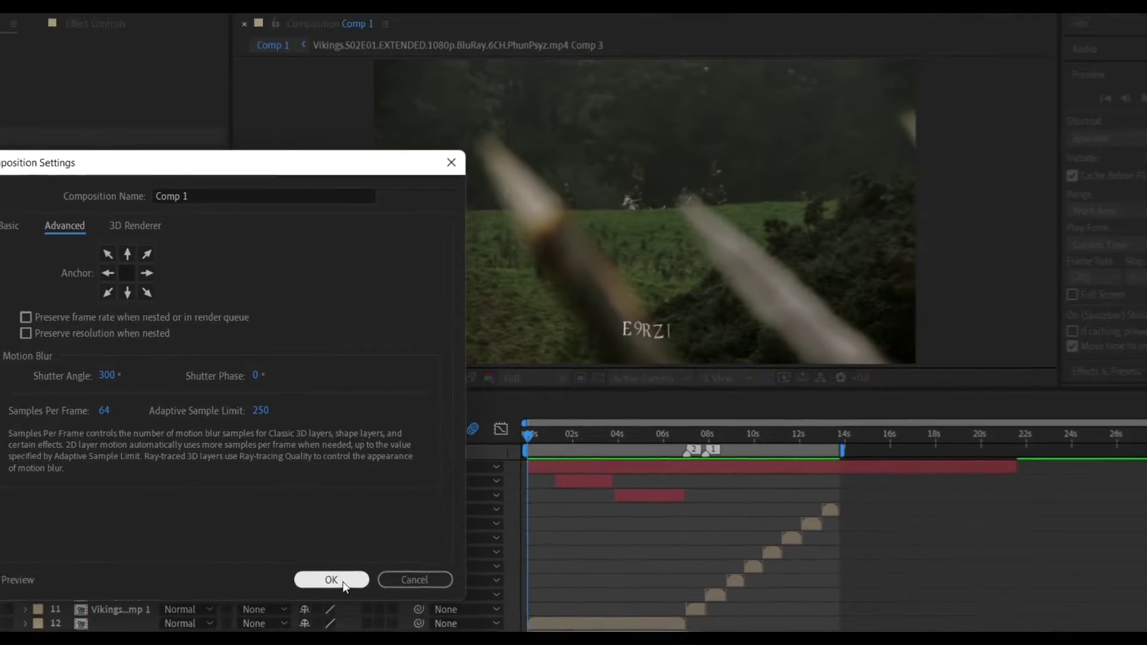
{"action": "left_click", "coordinate": [433, 596]}
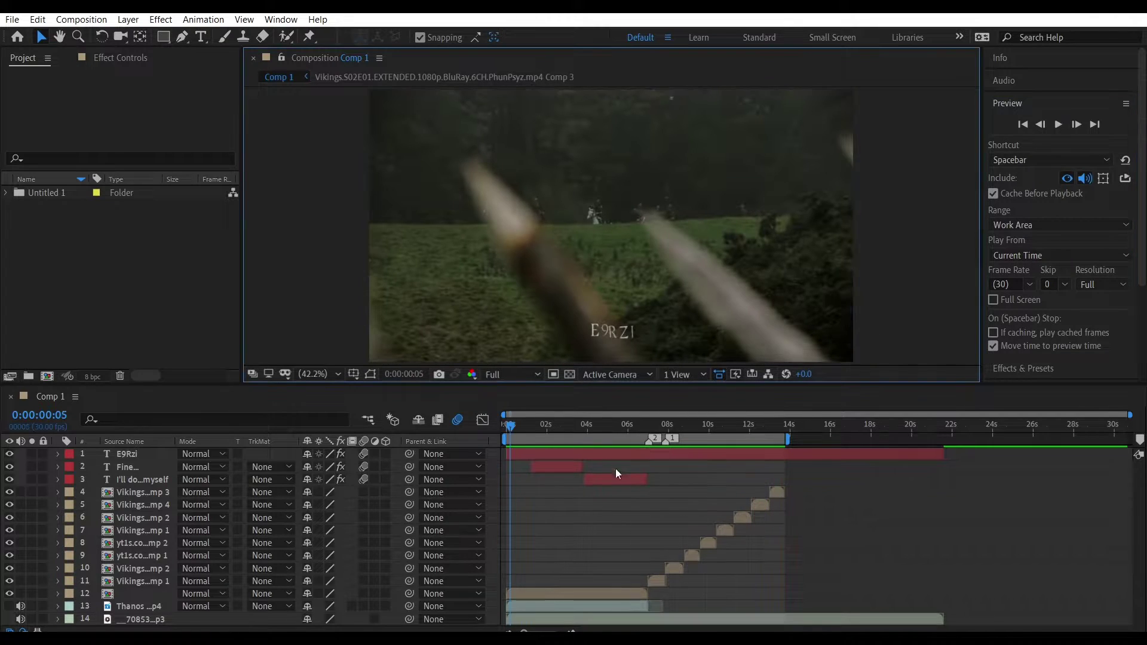
Stop the preview and add a new null object layer at 6:14, just before the first cut
{"action": "left_click", "coordinate": [630, 429]}
{"action": "left_click", "coordinate": [637, 430]}
{"action": "left_click", "coordinate": [571, 628]}
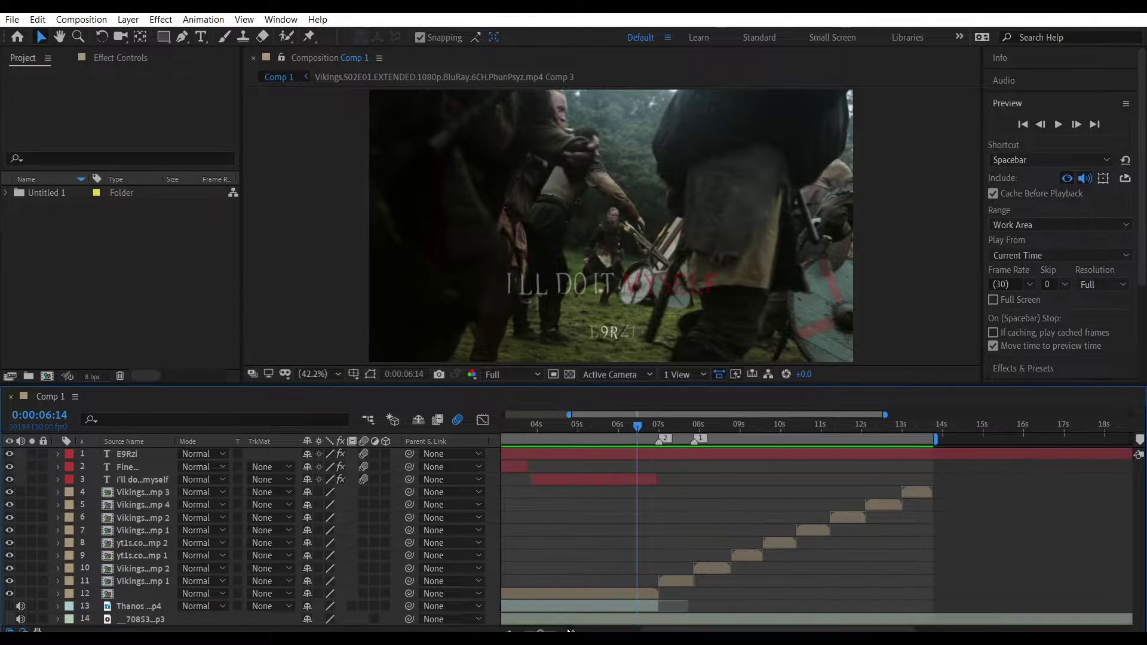
{"action": "right_click", "coordinate": [491, 594]}
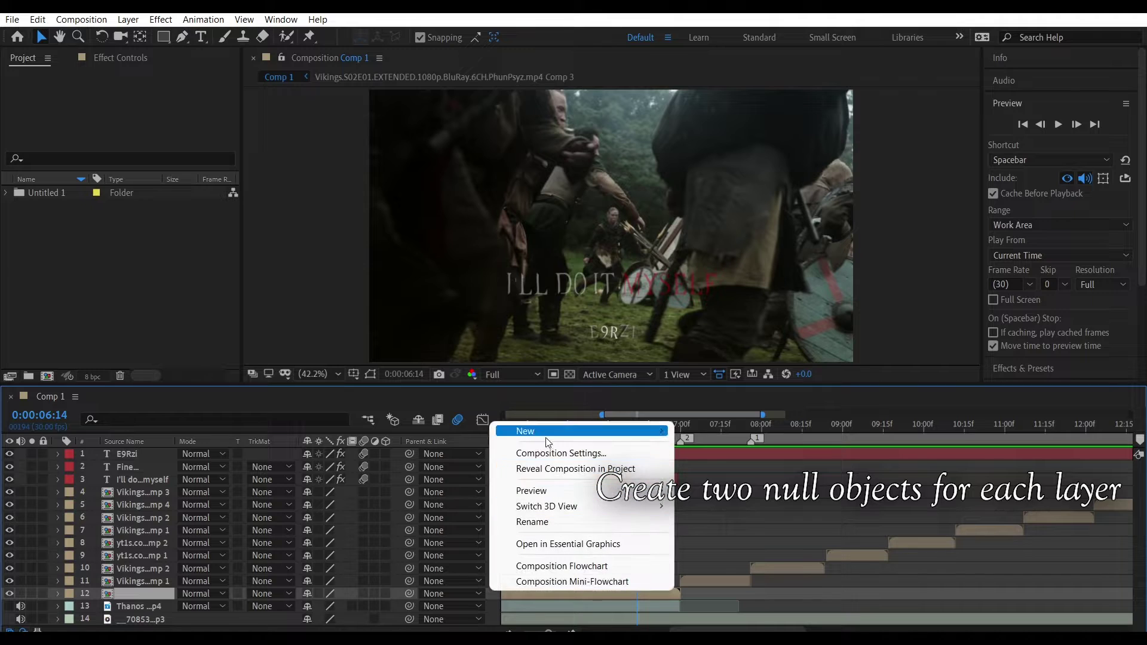
{"action": "mouse_move", "coordinate": [633, 431]}
{"action": "left_click", "coordinate": [732, 514]}
Split the null at the 7:00 and 7:26 cuts and duplicate the new segment
{"action": "left_click_drag", "start_coordinate": [637, 427], "coordinate": [681, 429]}
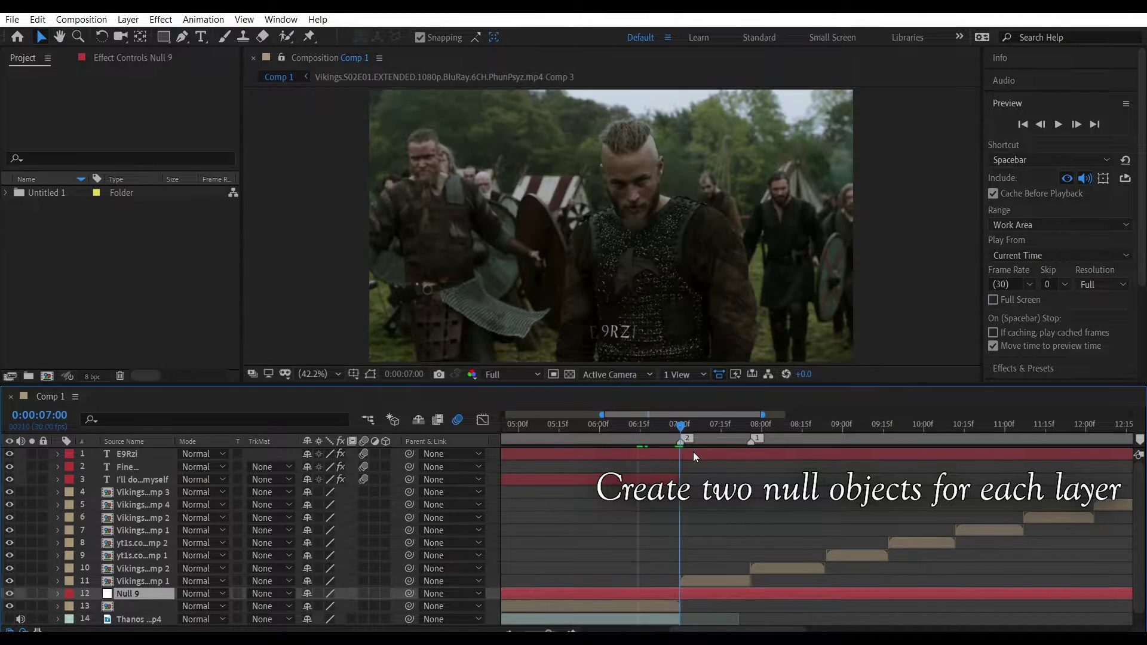
{"action": "key", "text": "ctrl+shift+d"}
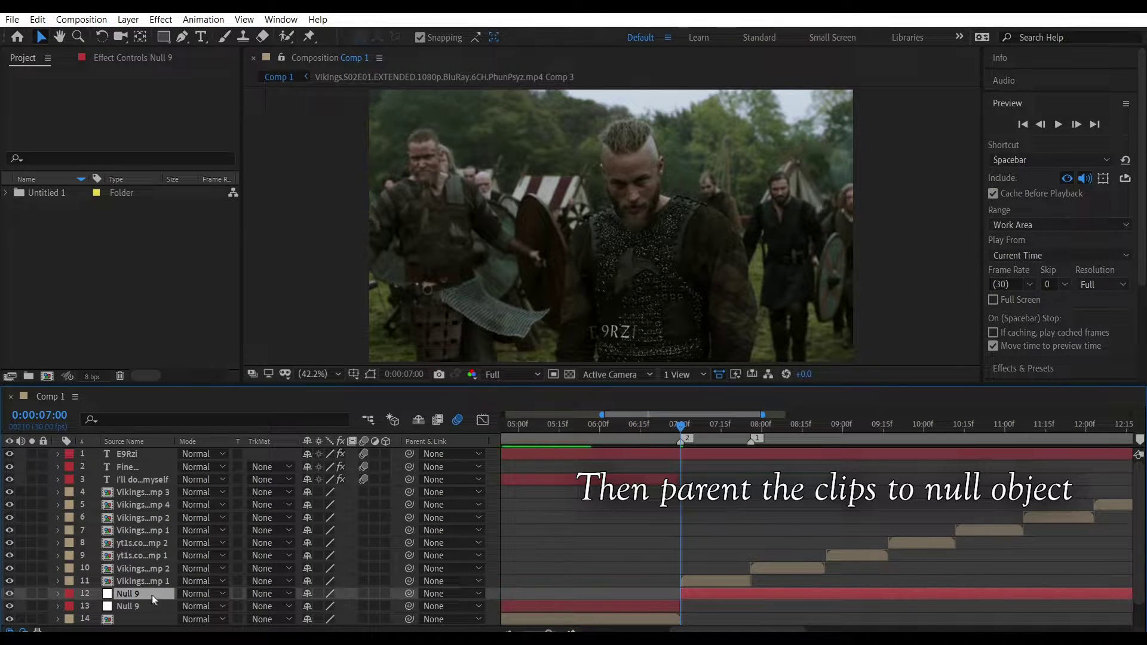
{"action": "key", "text": "ctrl+bracketright"}
{"action": "left_click_drag", "start_coordinate": [711, 439], "coordinate": [751, 439]}
{"action": "key", "text": "ctrl+shift+d"}
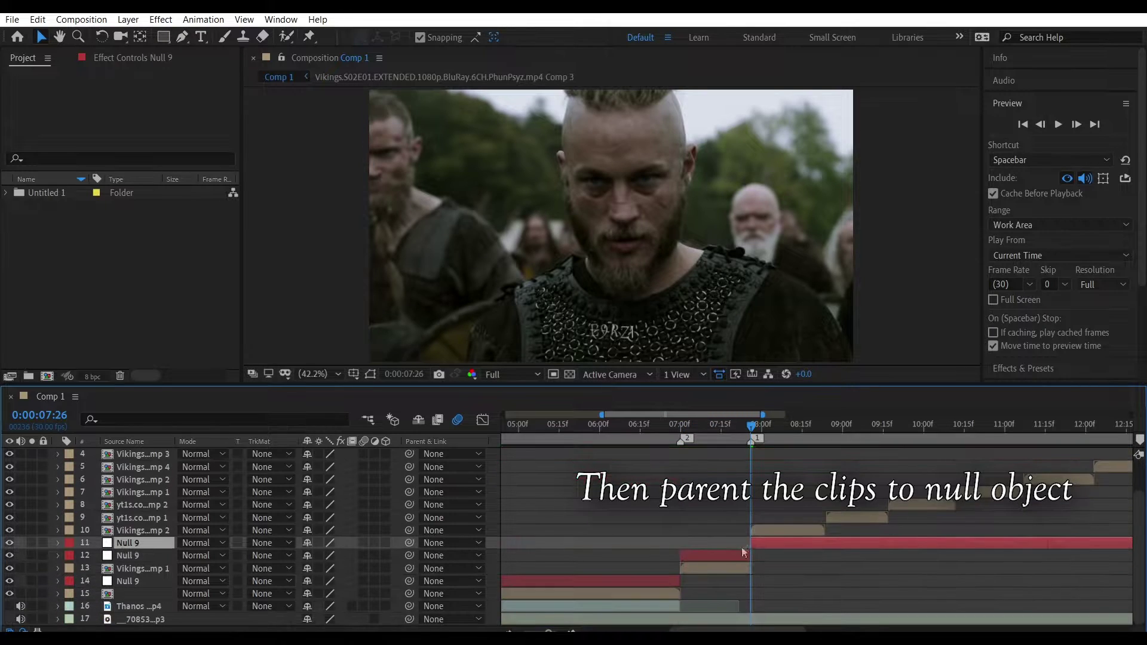
{"action": "key", "text": "ctrl+d"}
Parent the first two clips to their nulls and chain the nulls together
{"action": "left_click", "coordinate": [654, 590]}
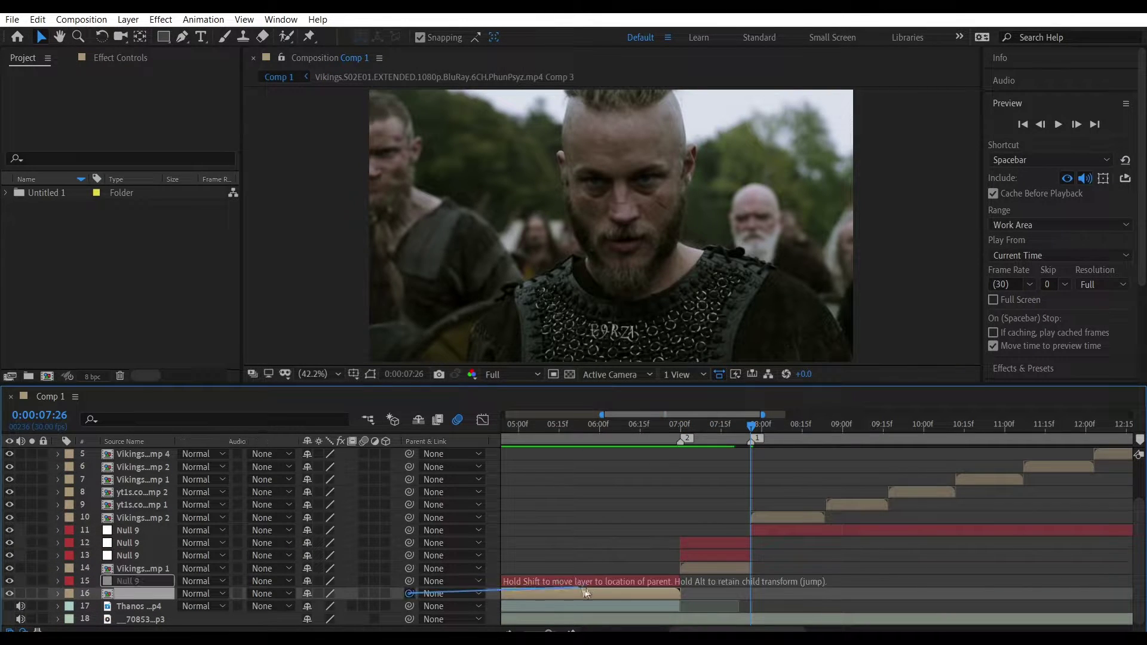
{"action": "left_click_drag", "start_coordinate": [584, 590], "coordinate": [579, 582]}
{"action": "left_click", "coordinate": [686, 570]}
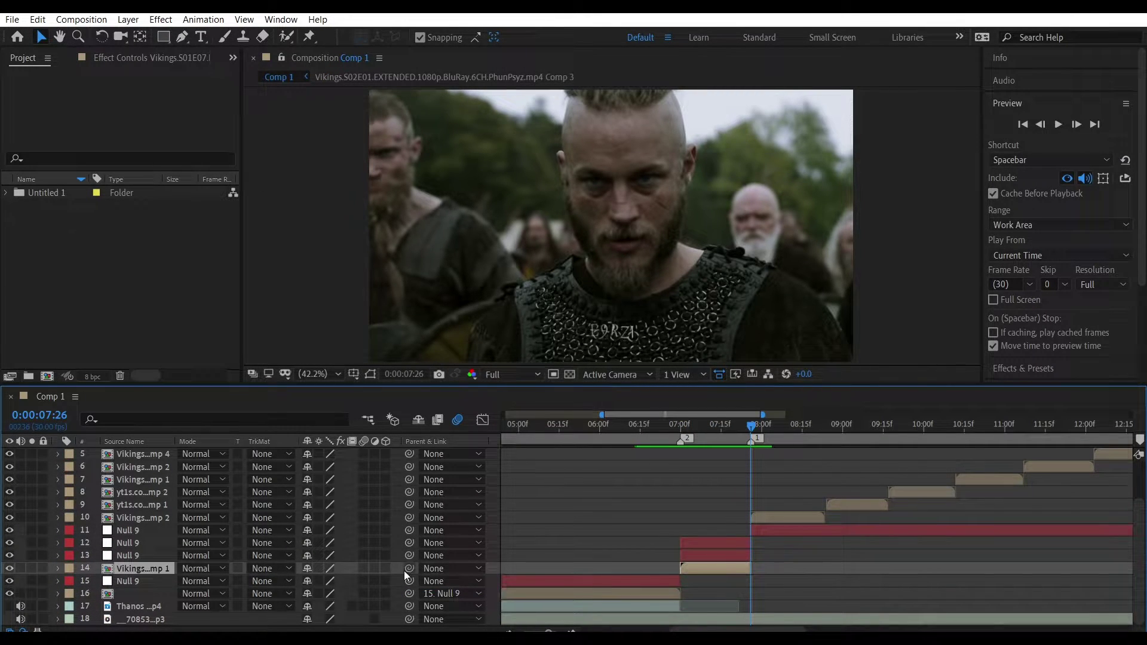
{"action": "left_click_drag", "start_coordinate": [705, 558], "coordinate": [710, 555]}
{"action": "left_click_drag", "start_coordinate": [409, 555], "coordinate": [711, 542]}
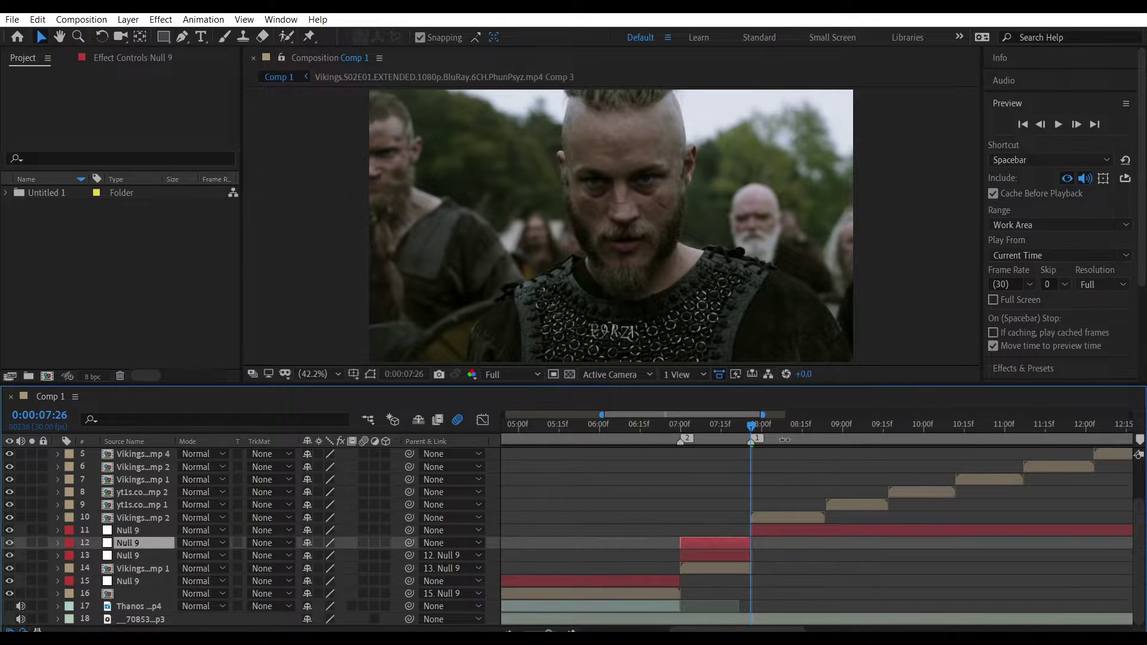
Split and duplicate the null at the 8:24 cut, stacking and parenting it to the next clip
{"action": "left_click_drag", "start_coordinate": [751, 424], "coordinate": [826, 457]}
{"action": "left_click", "coordinate": [816, 532]}
{"action": "key", "text": "ctrl+shift+d"}
{"action": "key", "text": "ctrl+d"}
{"action": "key", "text": "equal"}
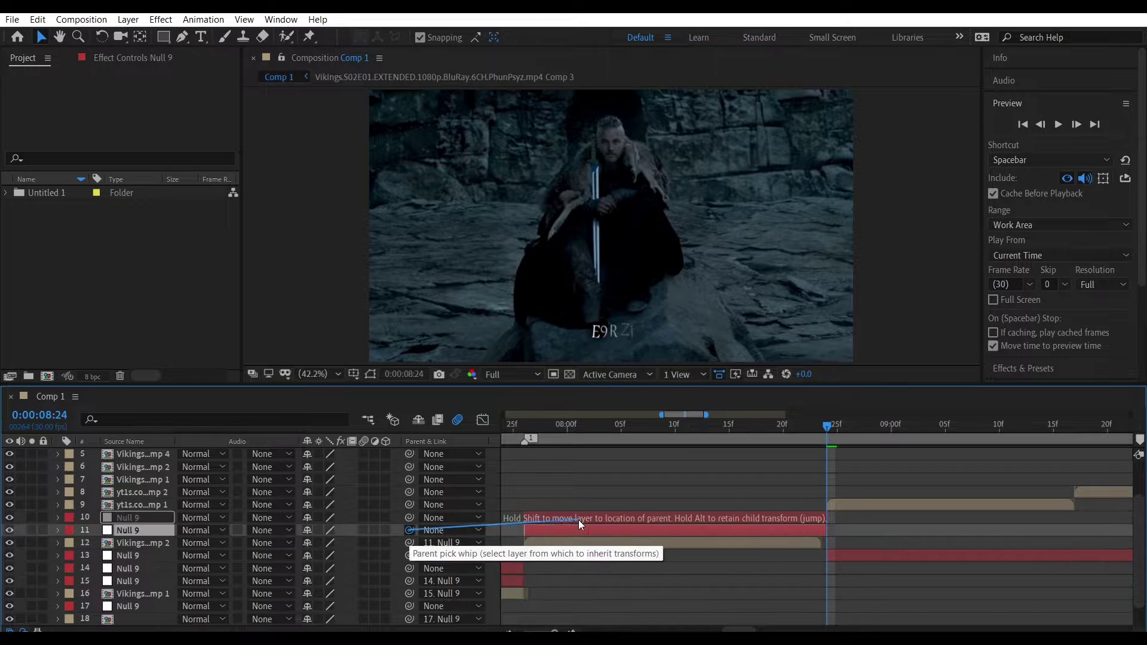
{"action": "mouse_move", "coordinate": [137, 555]}
{"action": "left_mouse_down"}
{"action": "mouse_move", "coordinate": [182, 490]}
{"action": "mouse_move", "coordinate": [182, 505]}
{"action": "left_mouse_up"}
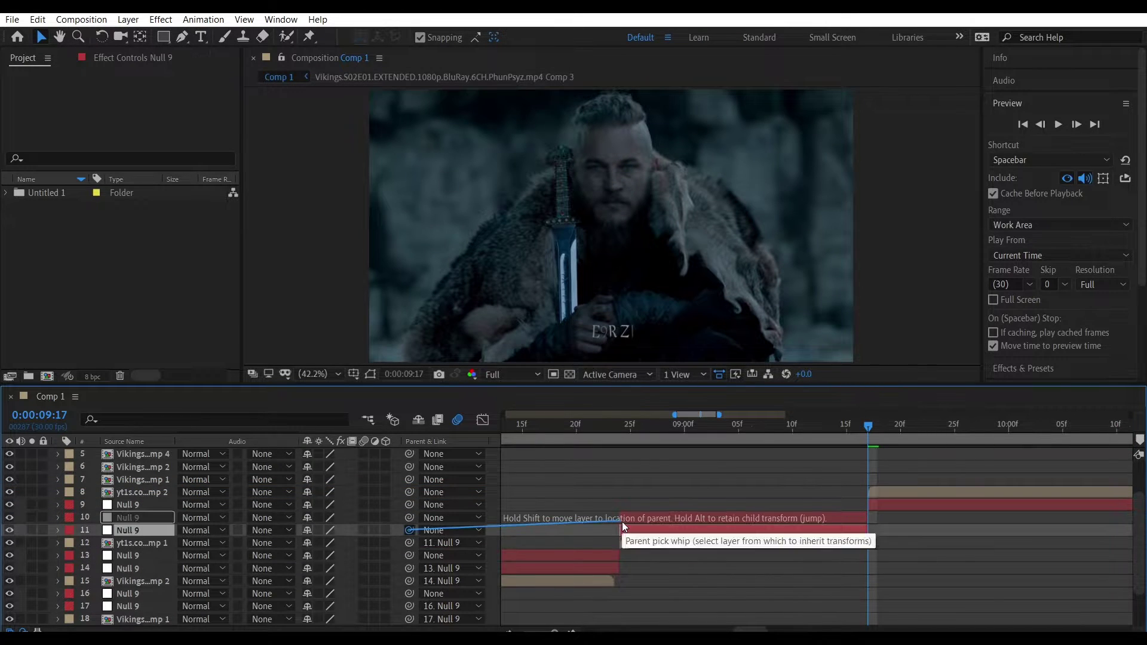
{"action": "left_click_drag", "start_coordinate": [622, 521], "coordinate": [879, 503]}
{"action": "left_click_drag", "start_coordinate": [629, 517], "coordinate": [708, 493]}
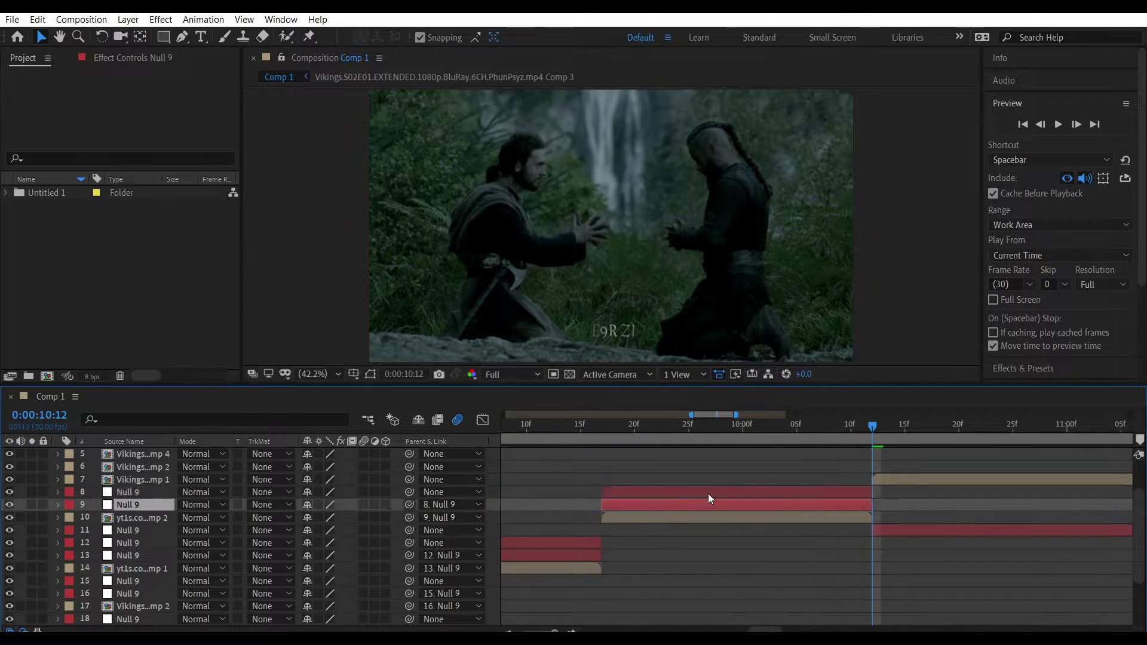
Move nulls to the following cuts up to 13:00 and parent the last clip to its nulls
{"action": "key", "text": "i"}
{"action": "left_click_drag", "start_coordinate": [600, 555], "coordinate": [425, 505]}
{"action": "key", "text": "o"}
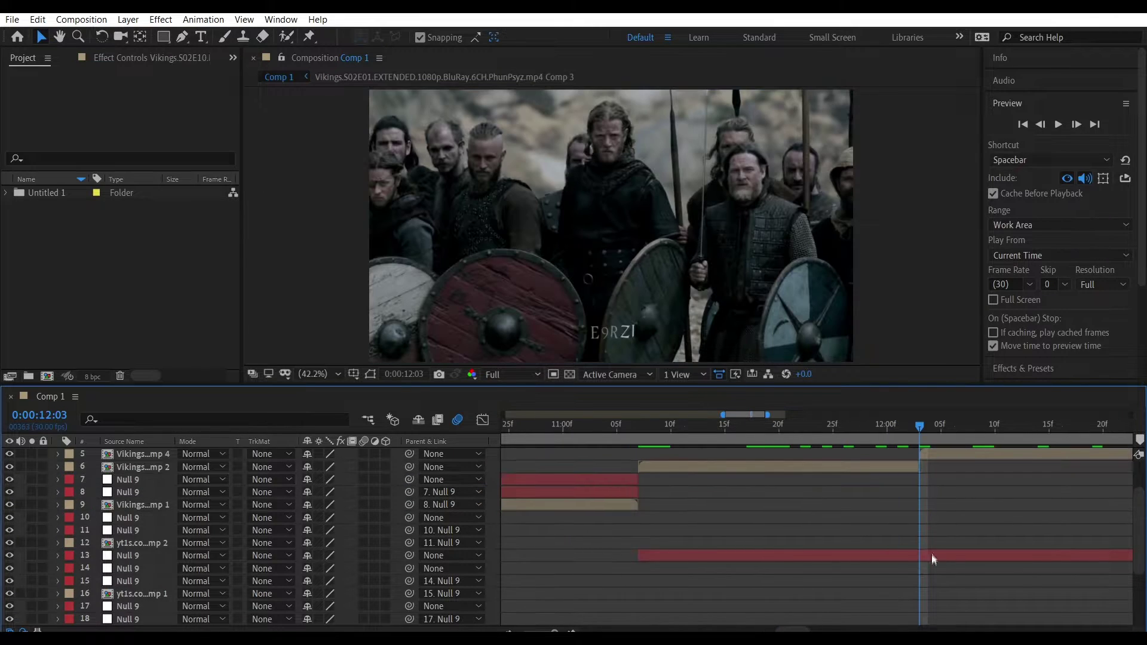
{"action": "mouse_move", "coordinate": [777, 619]}
{"action": "left_mouse_down"}
{"action": "mouse_move", "coordinate": [821, 526]}
{"action": "mouse_move", "coordinate": [410, 536]}
{"action": "left_mouse_up"}
{"action": "key", "text": "o"}
{"action": "key", "text": "o"}
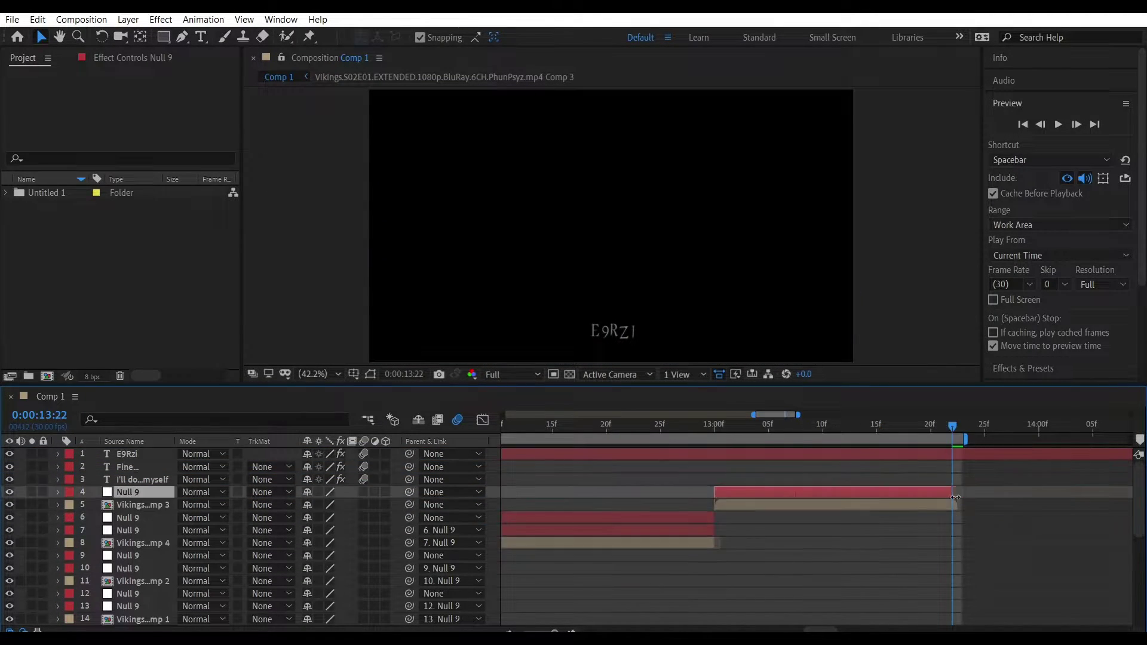
{"action": "left_click_drag", "start_coordinate": [961, 533], "coordinate": [417, 504]}
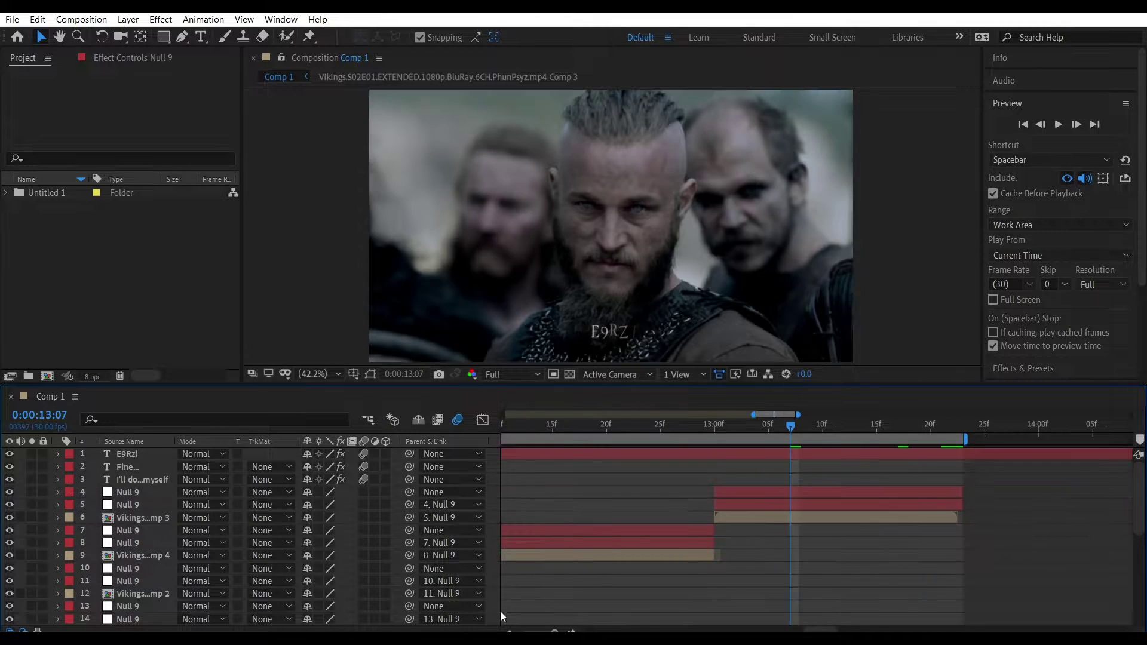
Zoom out to the whole edit and parent the first clip to its null
{"action": "key", "text": "backslash"}
{"action": "scroll", "coordinate": [718, 576], "scroll_direction": "down", "scroll_amount": 5}
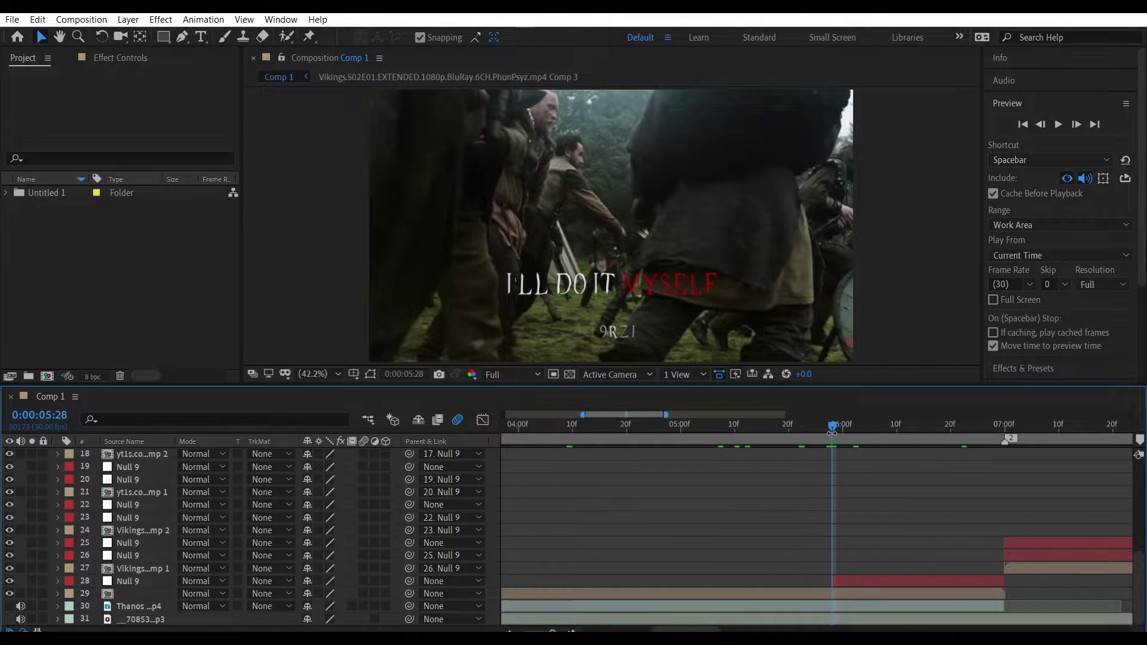
{"action": "left_click", "coordinate": [693, 589]}
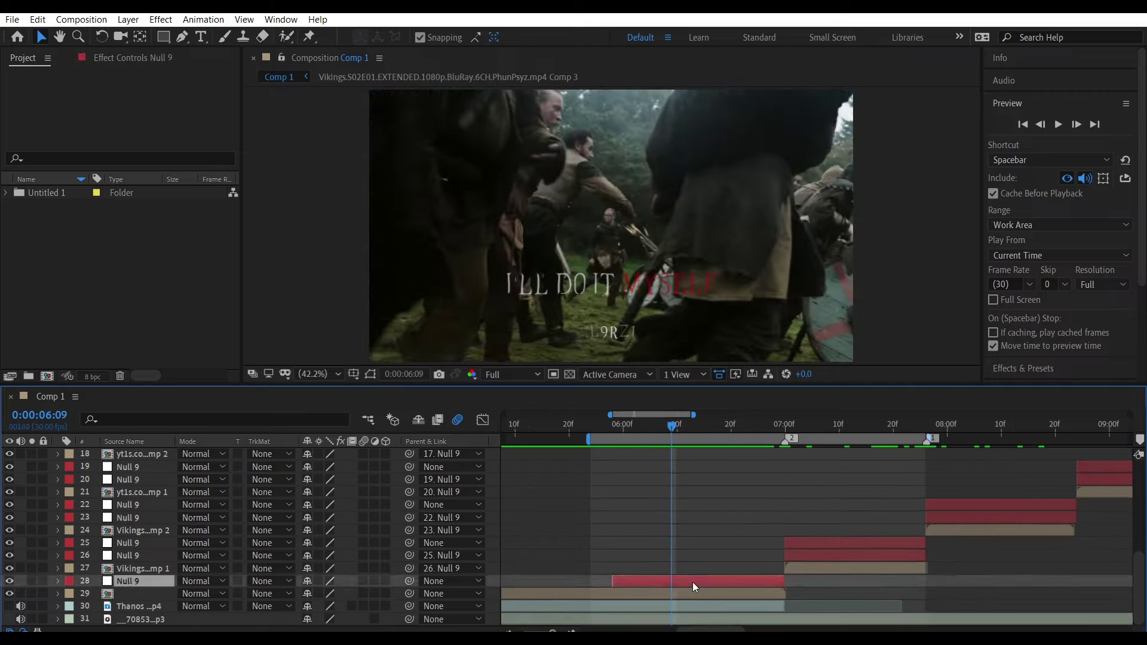
{"action": "left_click_drag", "start_coordinate": [630, 582], "coordinate": [627, 588]}
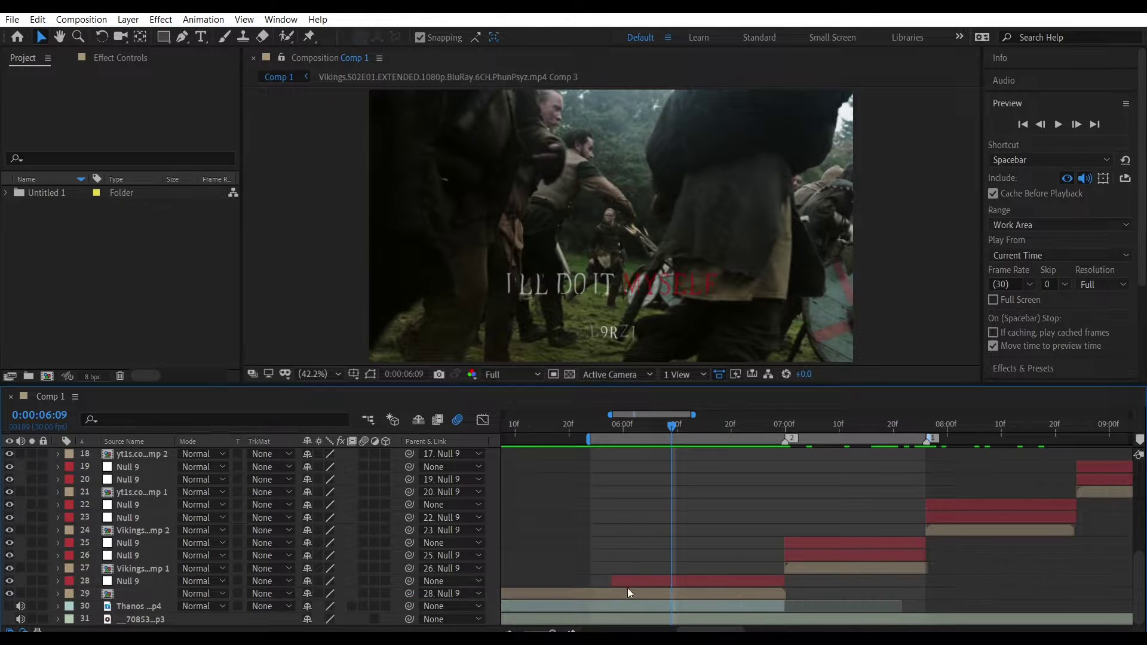
Enable motion blur on all layers and keyframe the first-cut null's Scale from 540% to 650%
{"action": "left_click", "coordinate": [366, 483]}
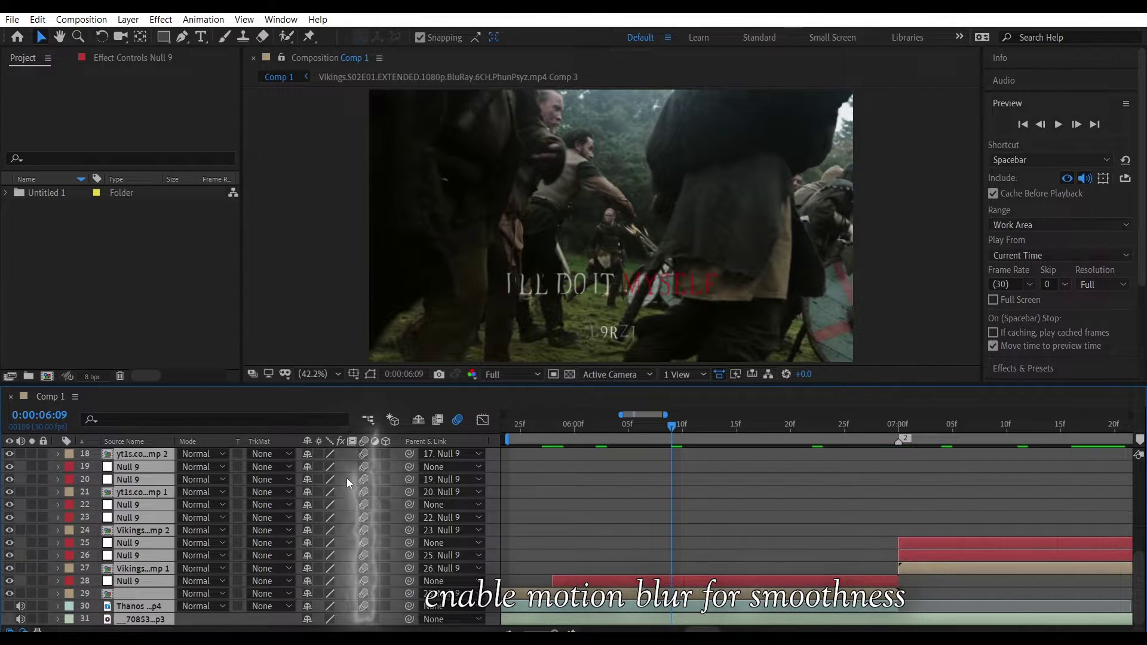
{"action": "left_click", "coordinate": [144, 582]}
{"action": "key", "text": "s"}
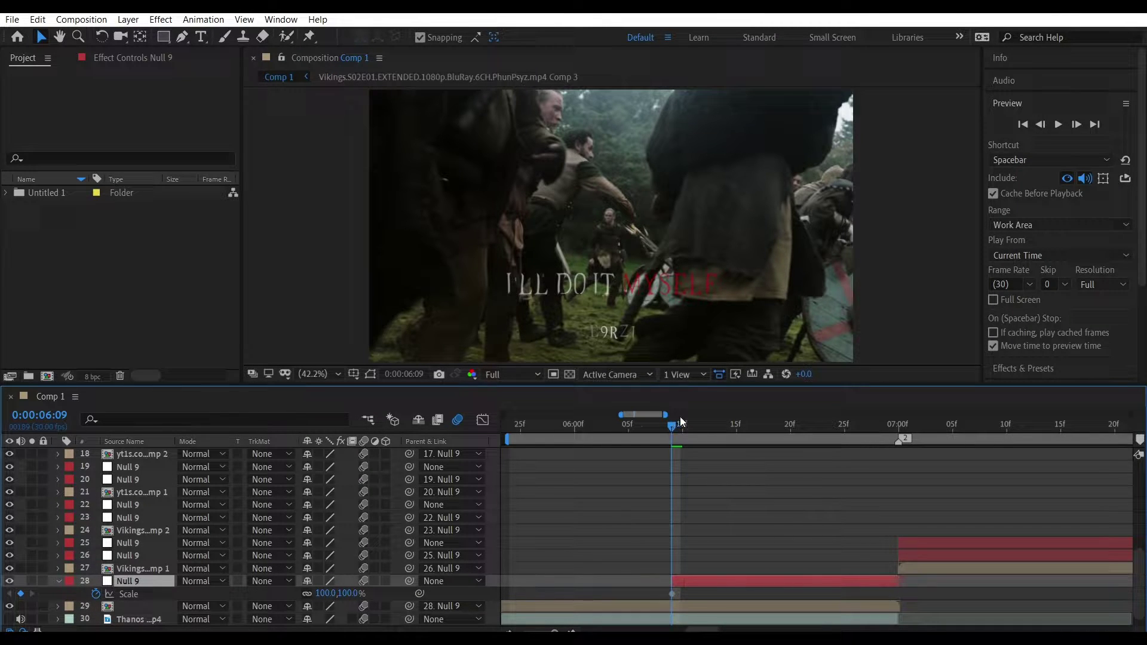
{"action": "key", "text": "shift+Page_Down"}
{"action": "key", "text": "shift+Page_Down"}
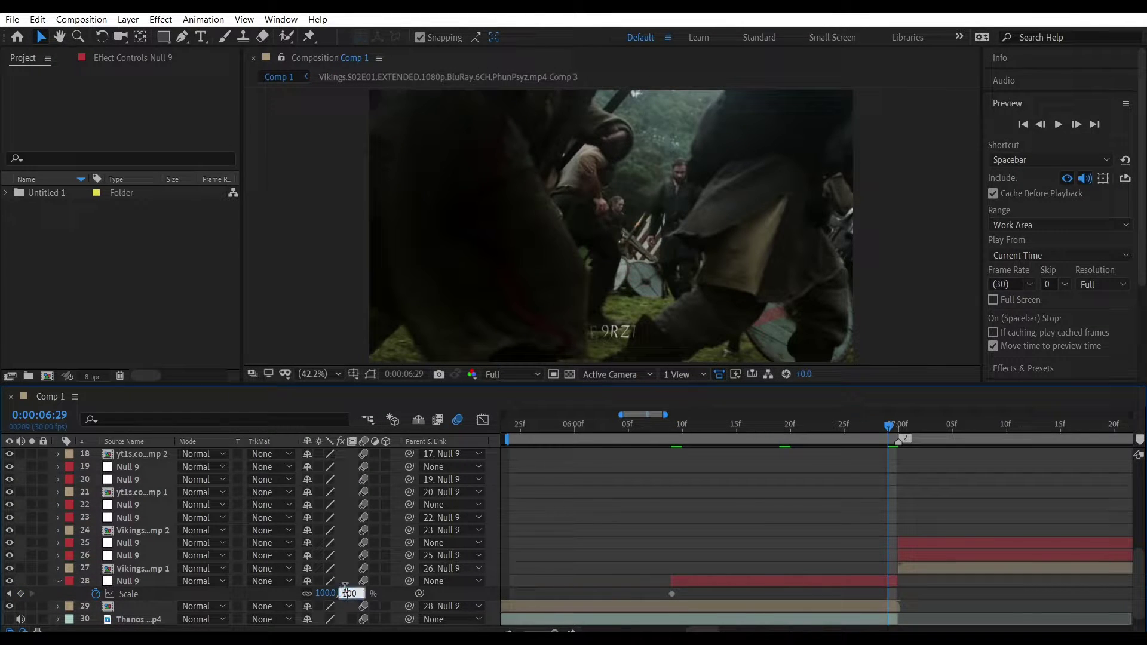
{"action": "type", "text": "540"}
{"action": "key", "text": "Return"}
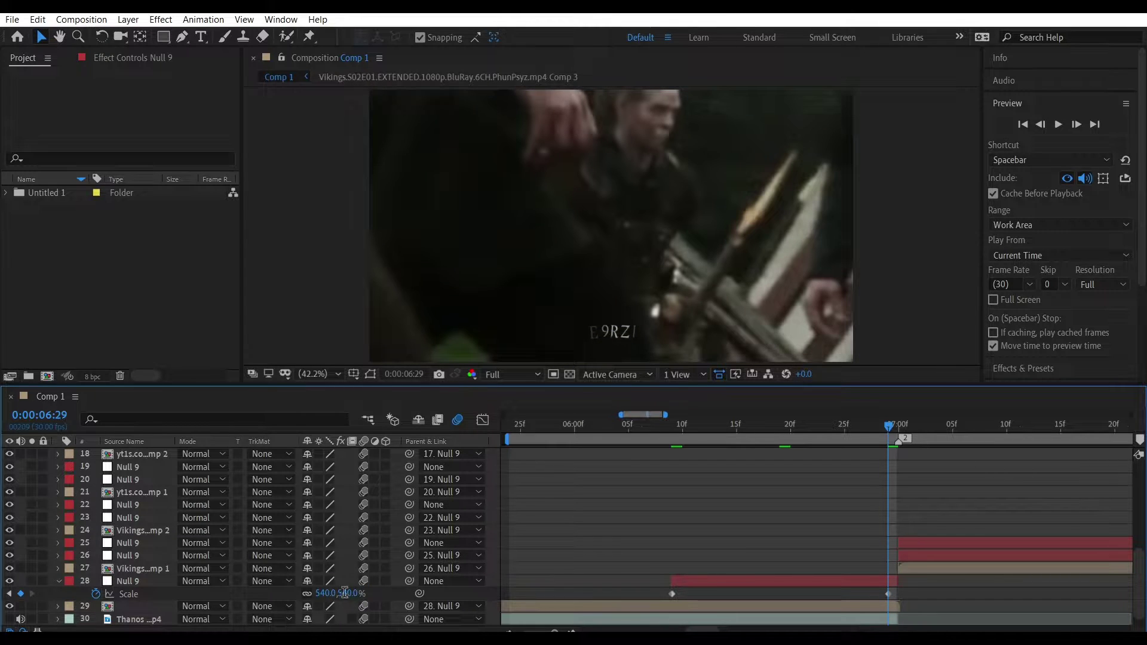
{"action": "type", "text": "0"}
{"action": "key", "text": "Return"}
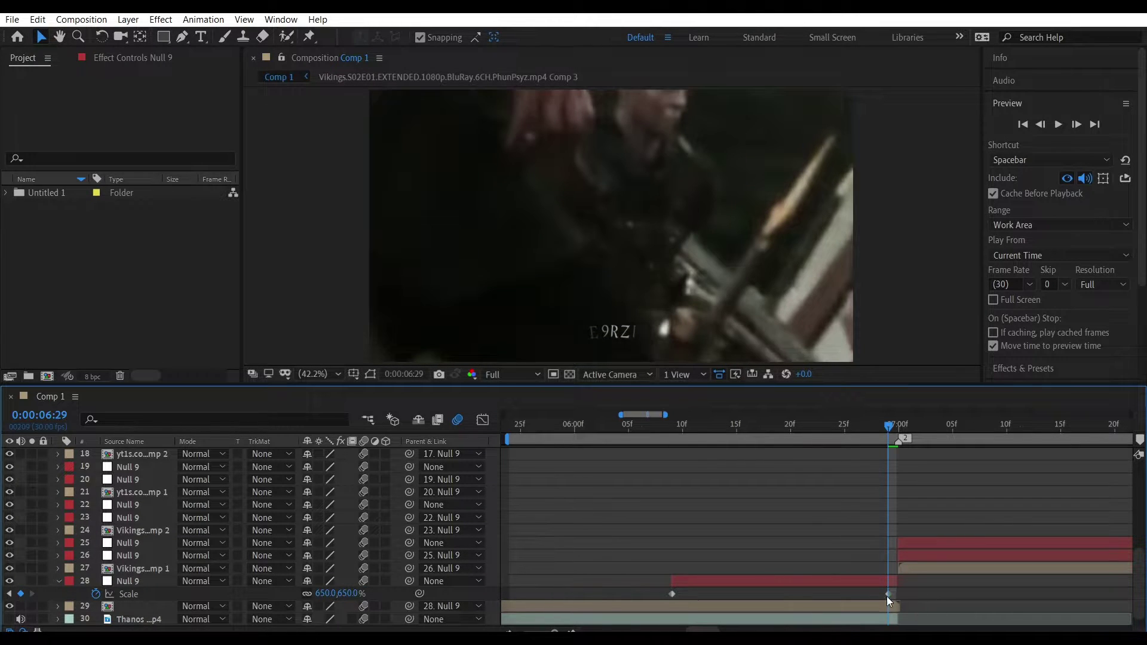
Move the 650% Scale keyframe to 7:00 and Easy Ease the Scale keyframes
{"action": "left_click_drag", "start_coordinate": [888, 596], "coordinate": [898, 596]}
{"action": "key", "text": "F9"}
{"action": "key", "text": "shift+F3"}
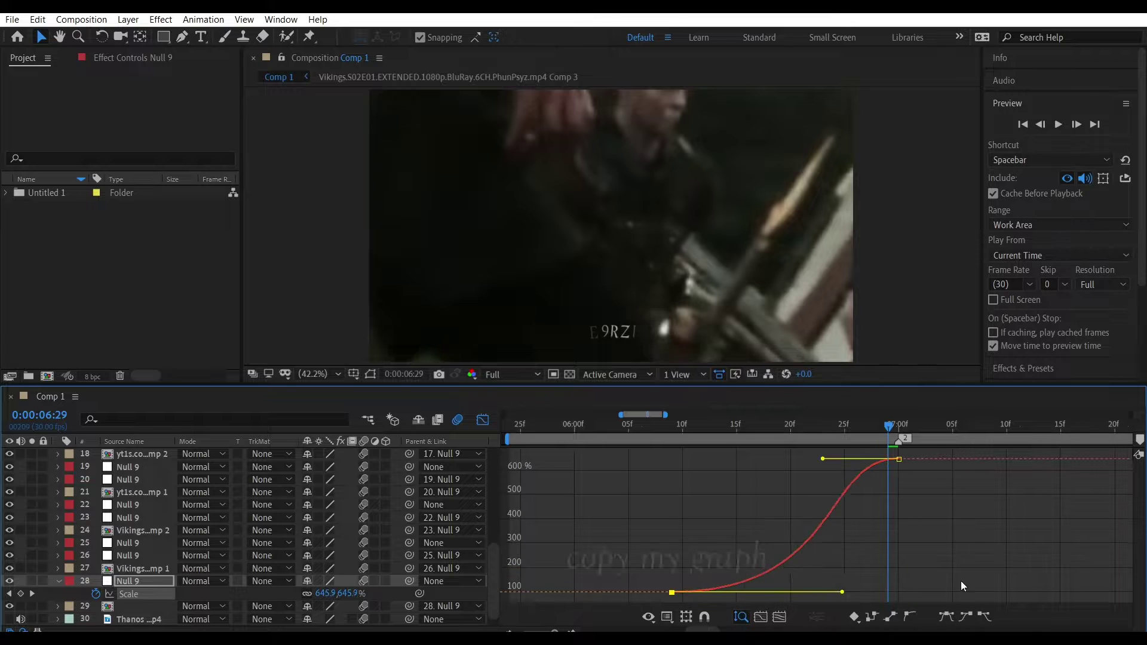
{"action": "left_click_drag", "start_coordinate": [889, 429], "coordinate": [856, 425]}
{"action": "key", "text": "shift+F3"}
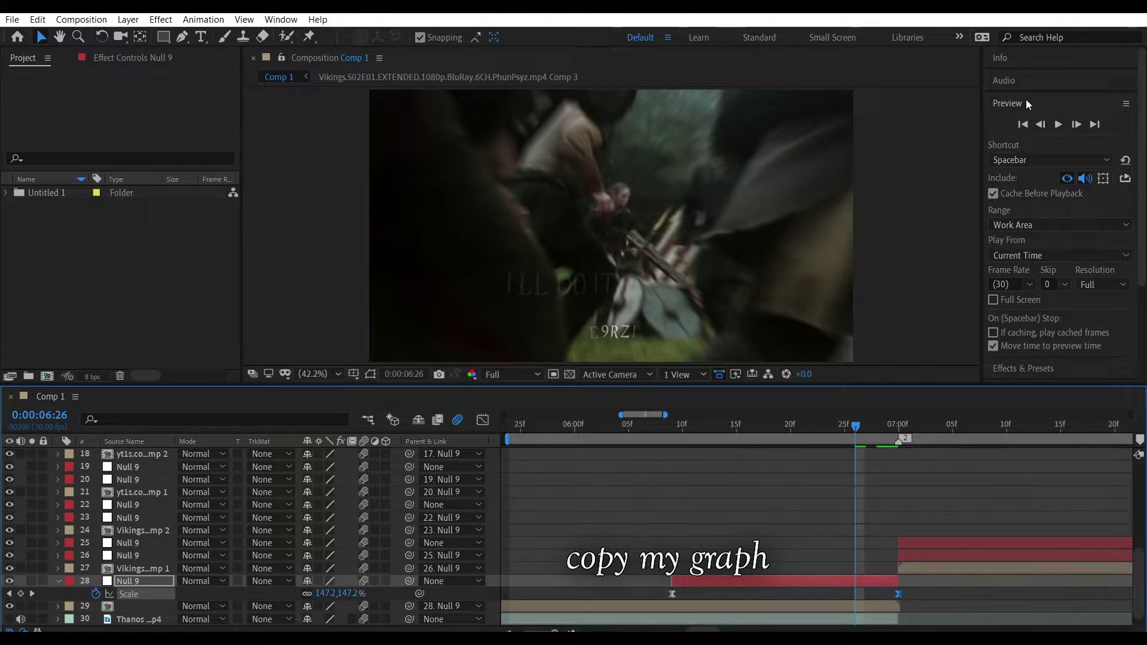
Apply Motion Tile to the Vikings clip with output width and height 500 and Mirror Edges
{"action": "left_click", "coordinate": [1017, 102]}
{"action": "left_click", "coordinate": [1019, 136]}
{"action": "type", "text": "mo"}
{"action": "type", "text": "tion tile"}
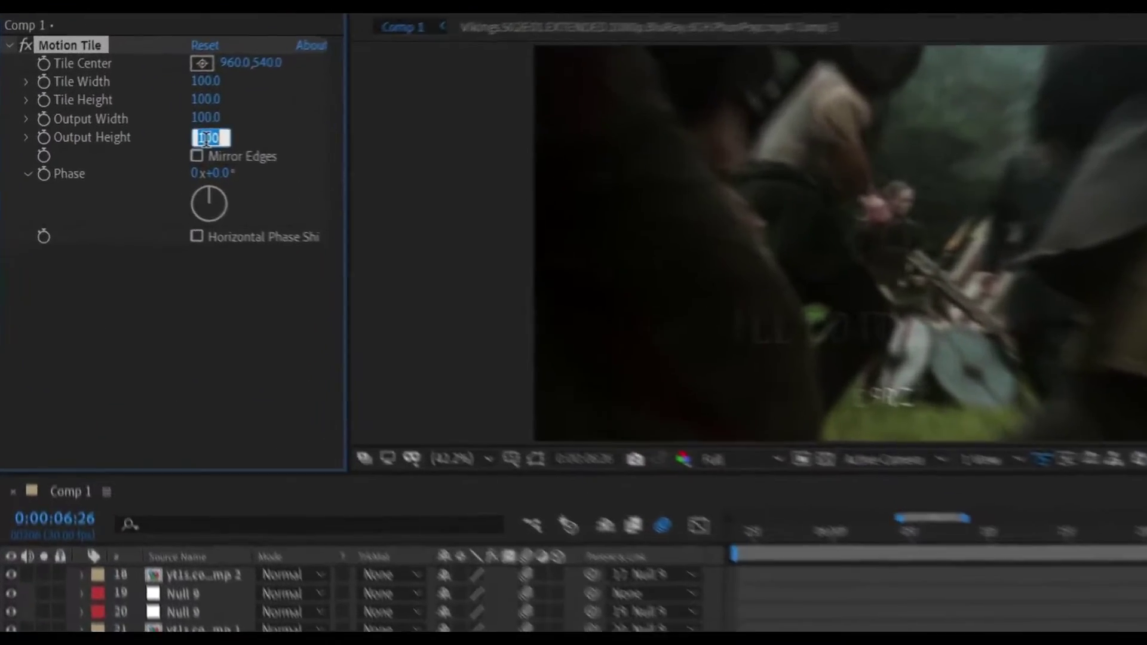
{"action": "type", "text": "500"}
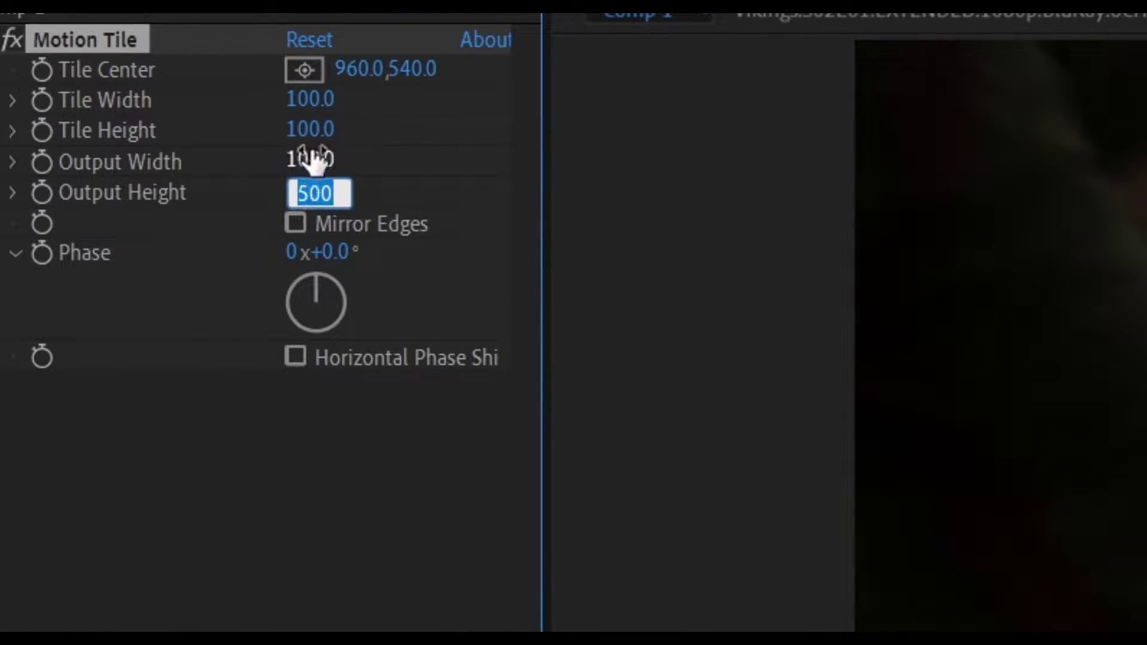
{"action": "key", "text": "Return"}
{"action": "left_click", "coordinate": [295, 223]}
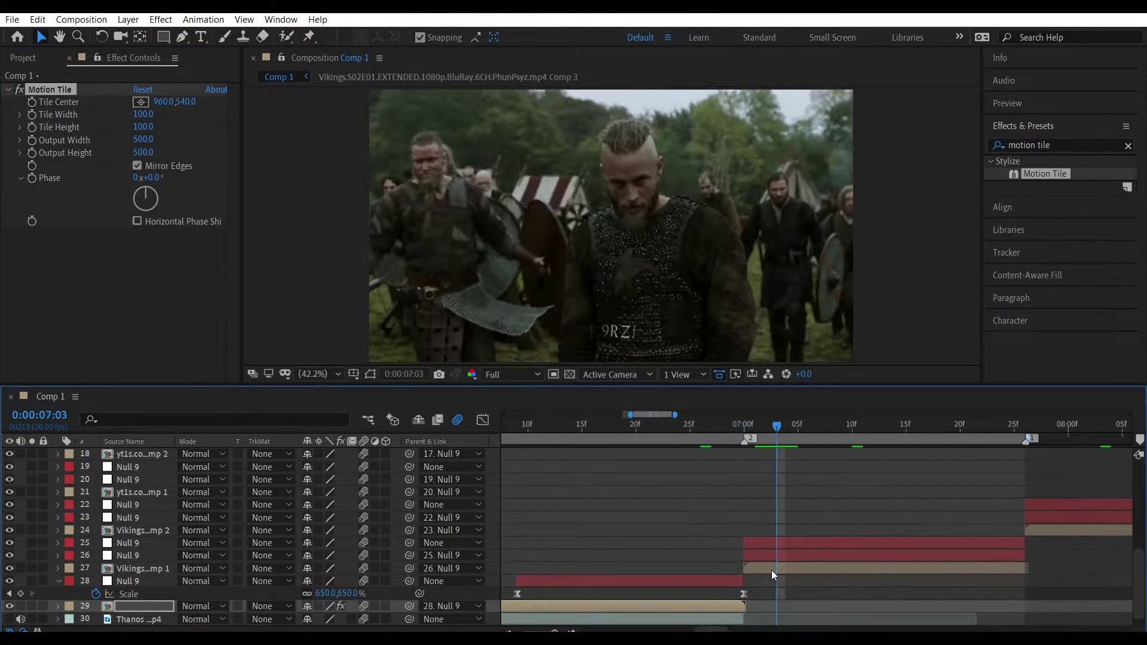
{"action": "left_click", "coordinate": [772, 570]}
{"action": "key", "text": "ctrl+v"}
{"action": "left_click", "coordinate": [782, 557]}
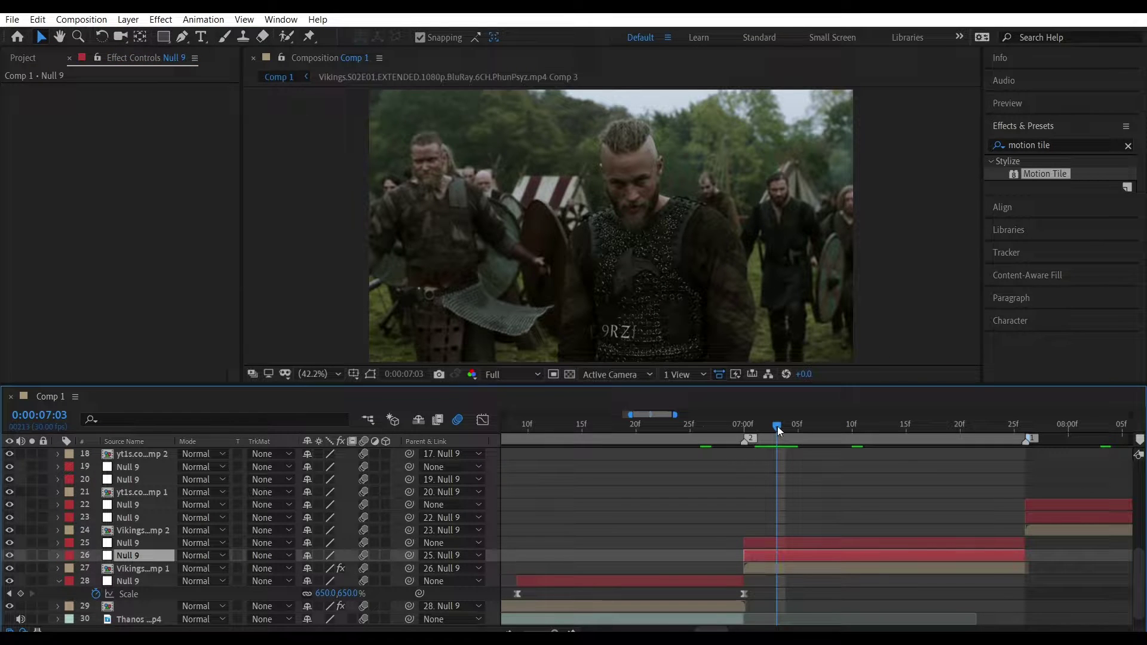
Keyframe Null layer 26's Scale from 650% at 7:00 to 100% at 7:17 and ease the curve
{"action": "left_click_drag", "start_coordinate": [776, 425], "coordinate": [744, 426]}
{"action": "key", "text": "s"}
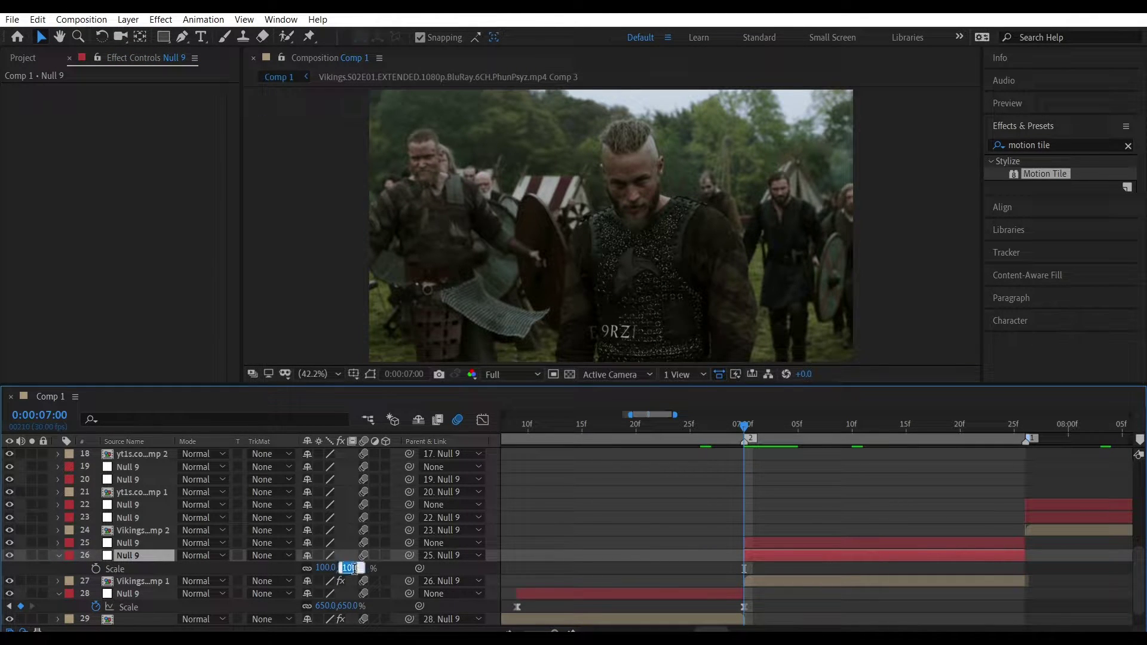
{"action": "key", "text": "Return"}
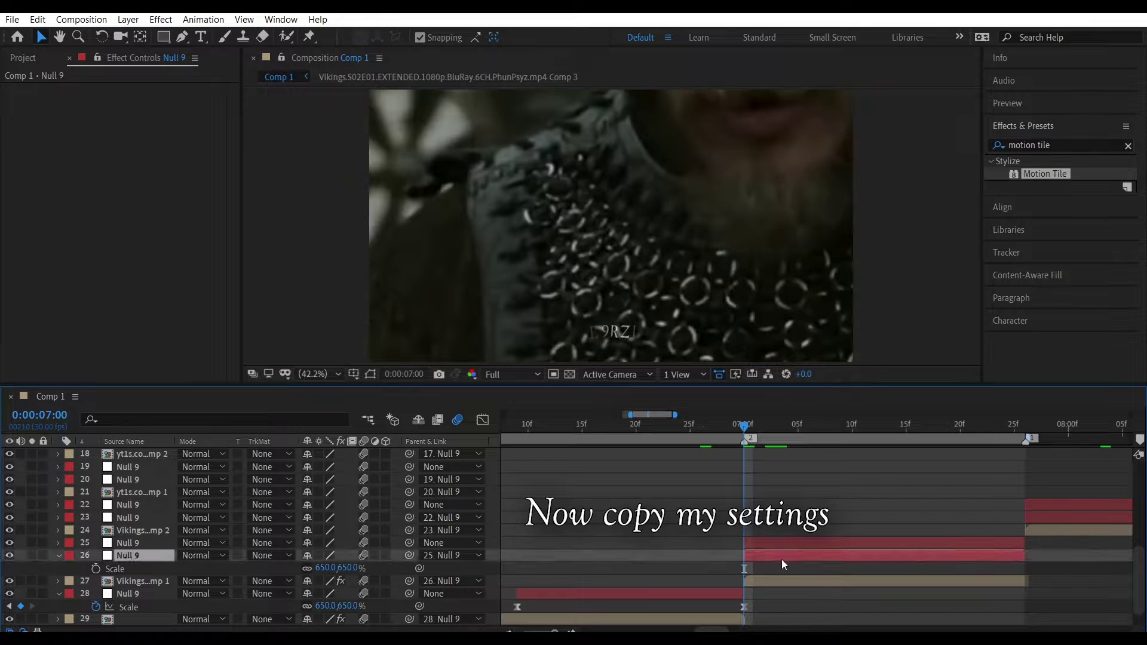
{"action": "key", "text": "space"}
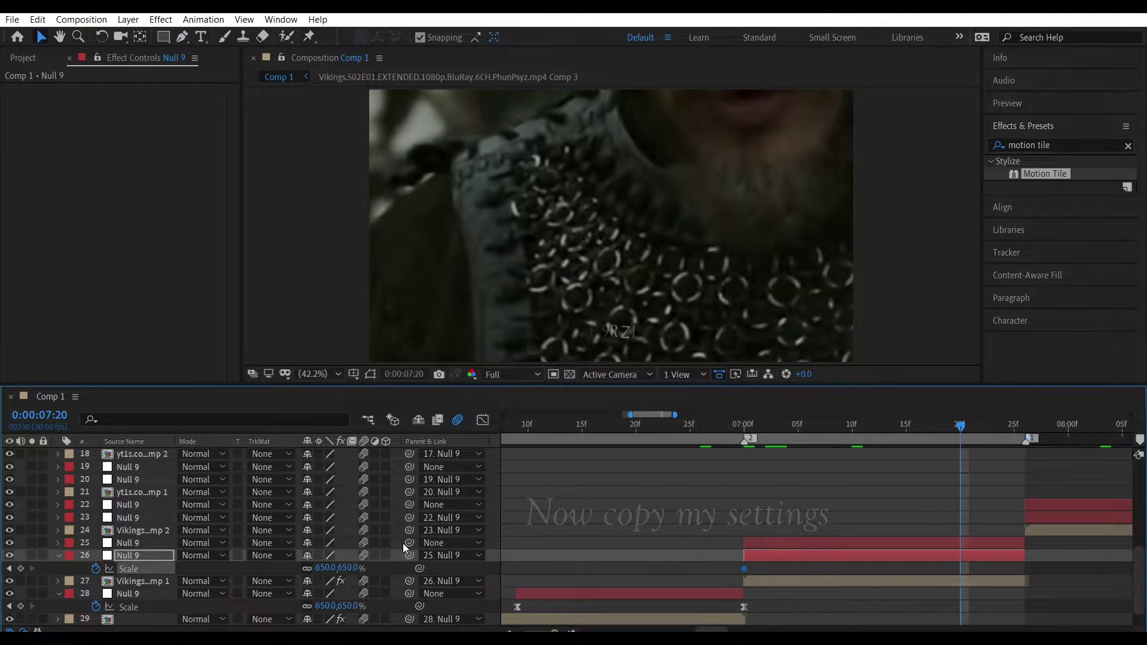
{"action": "left_click", "coordinate": [335, 578]}
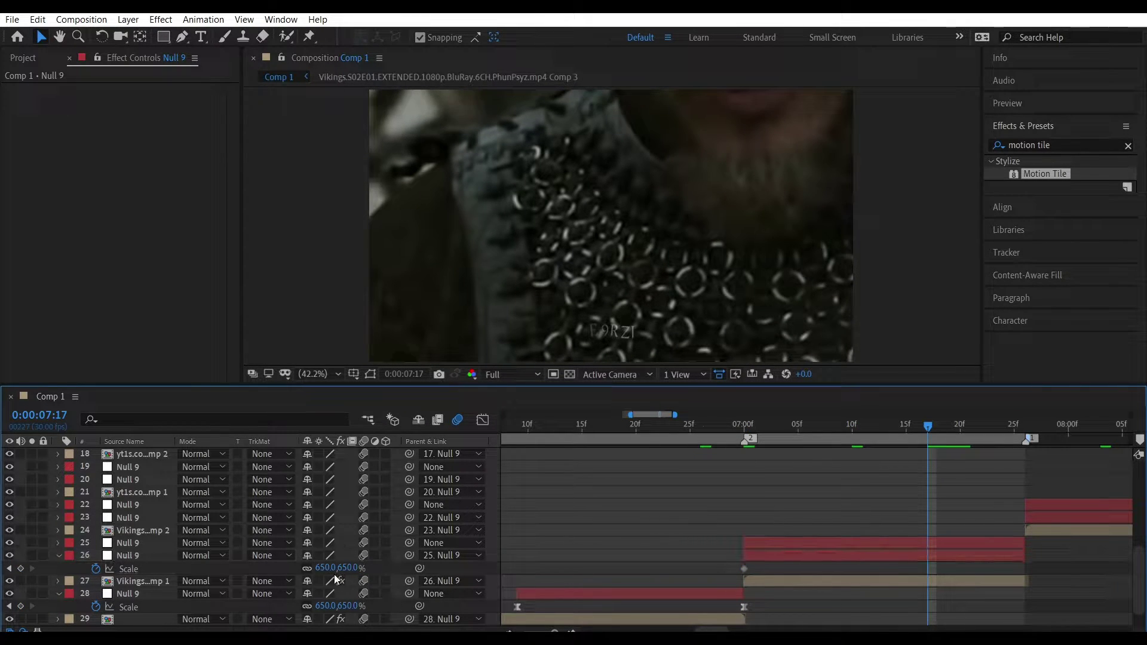
{"action": "type", "text": "100"}
{"action": "key", "text": "Return"}
{"action": "left_click_drag", "start_coordinate": [952, 566], "coordinate": [754, 581]}
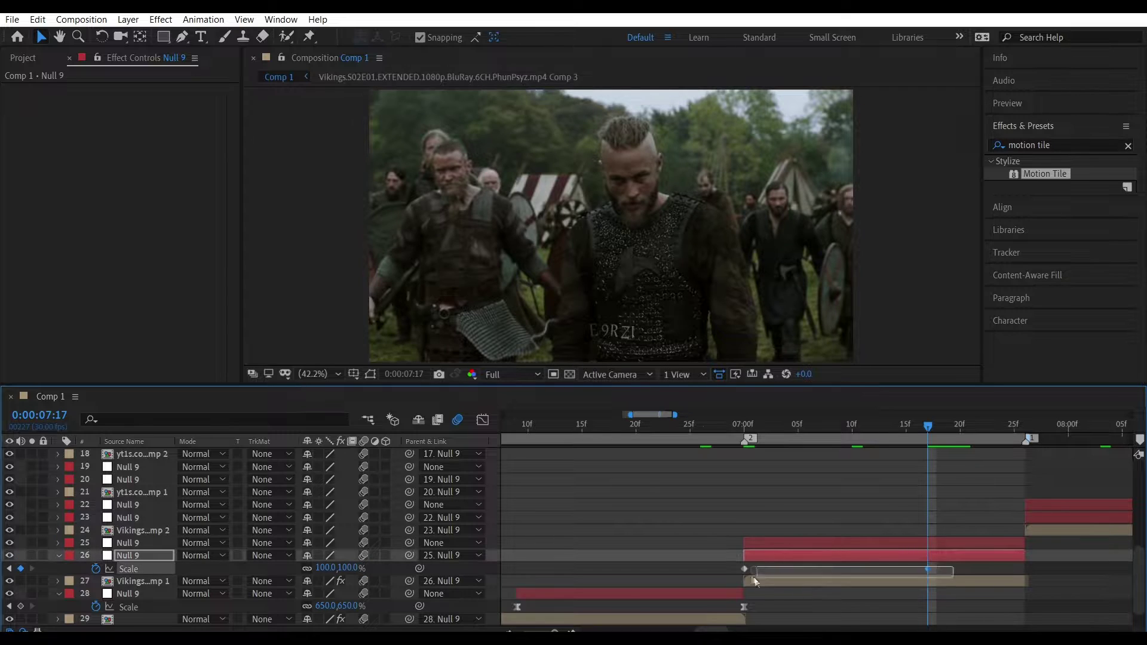
{"action": "key", "text": "shift+F3"}
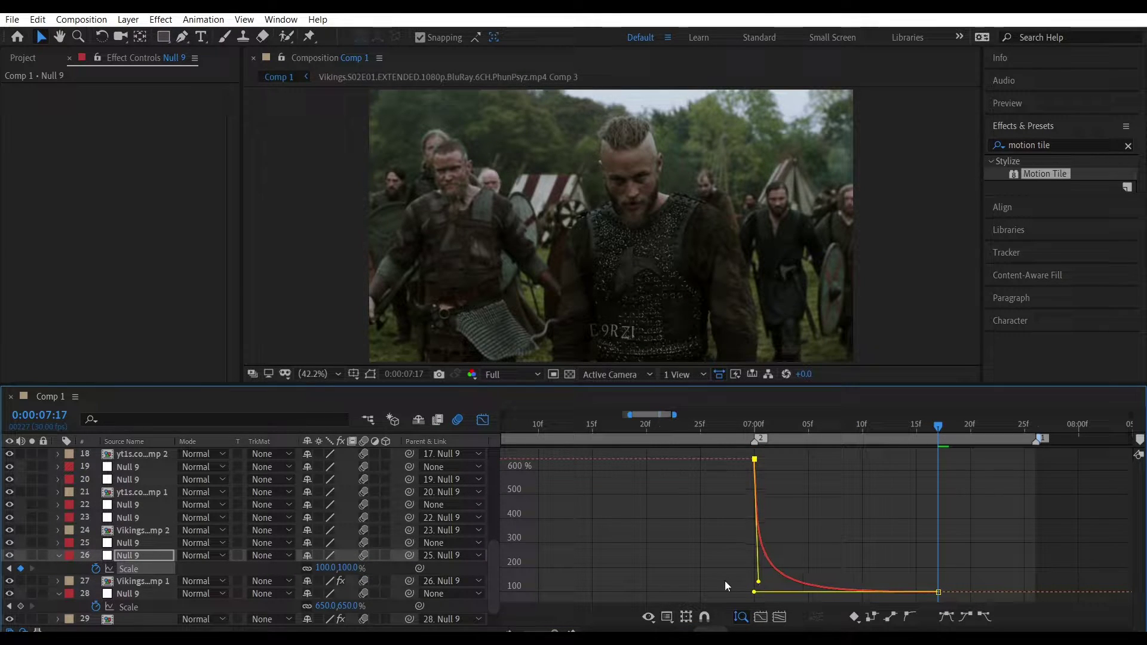
{"action": "key", "text": "shift+F3"}
Keyframe Null layer 25's Scale from 100% to 650%, shift it toward the clip end, and preview it
{"action": "left_click", "coordinate": [950, 544]}
{"action": "key", "text": "s"}
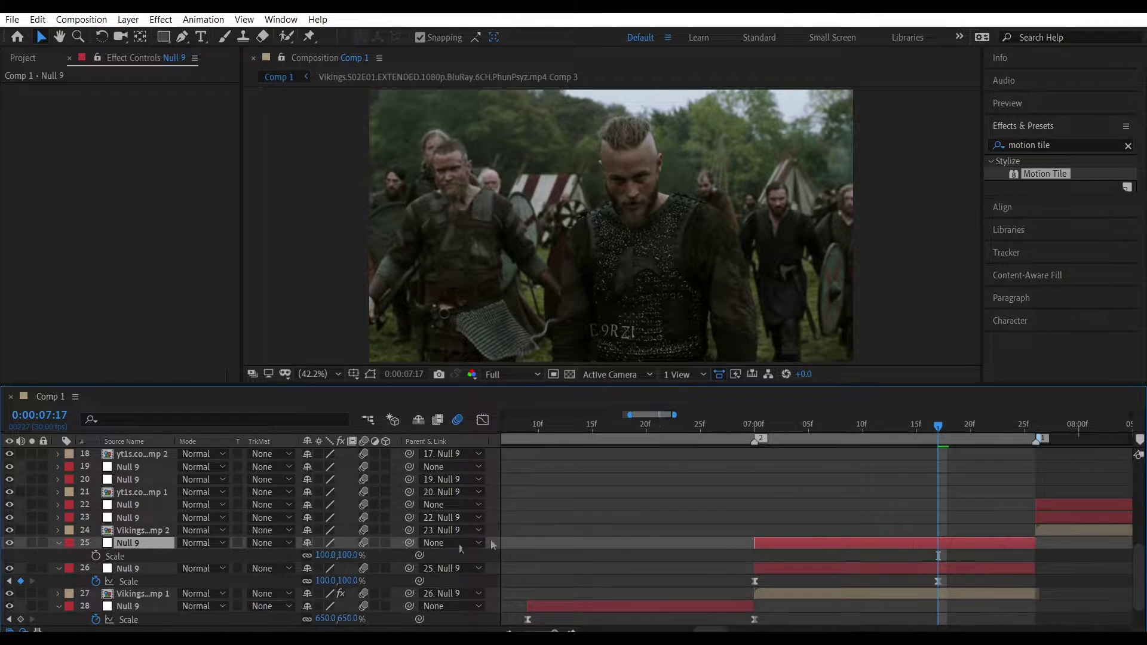
{"action": "left_click_drag", "start_coordinate": [938, 554], "coordinate": [755, 555]}
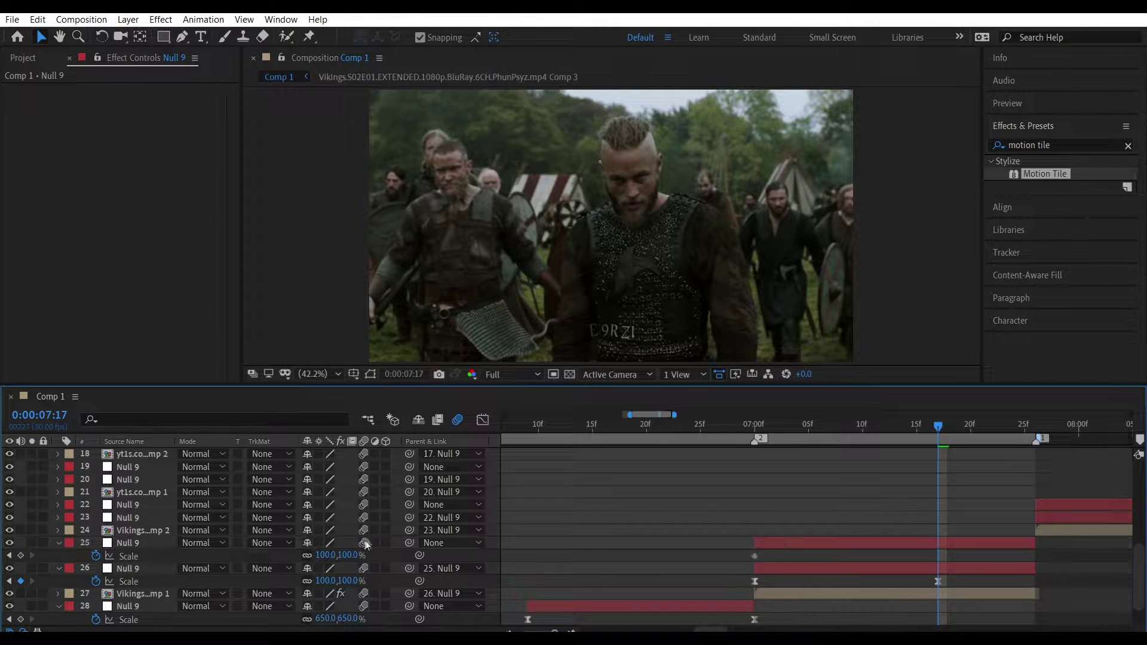
{"action": "type", "text": "650"}
{"action": "key", "text": "Return"}
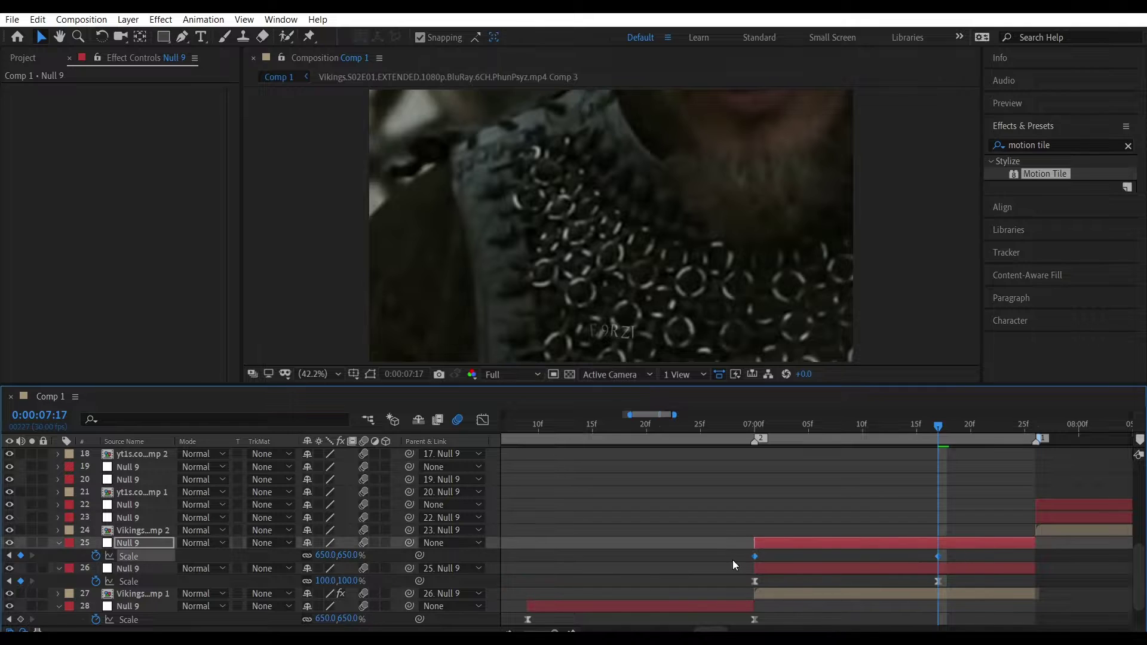
{"action": "key", "text": "shift+F3"}
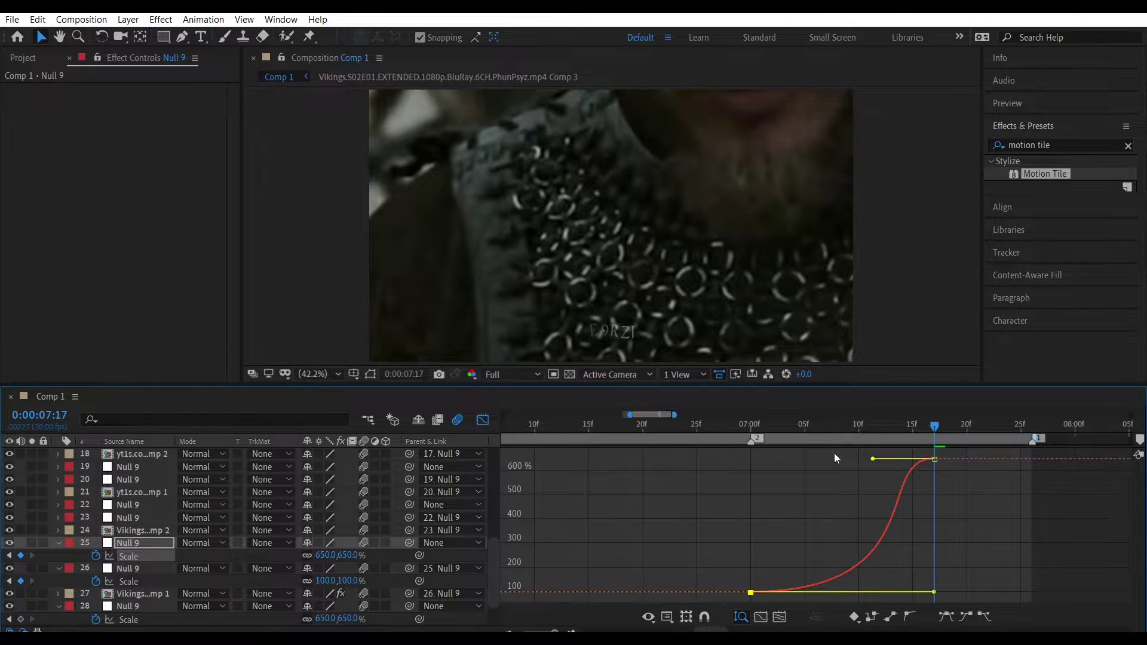
{"action": "key", "text": "shift+F3"}
{"action": "left_click", "coordinate": [889, 562]}
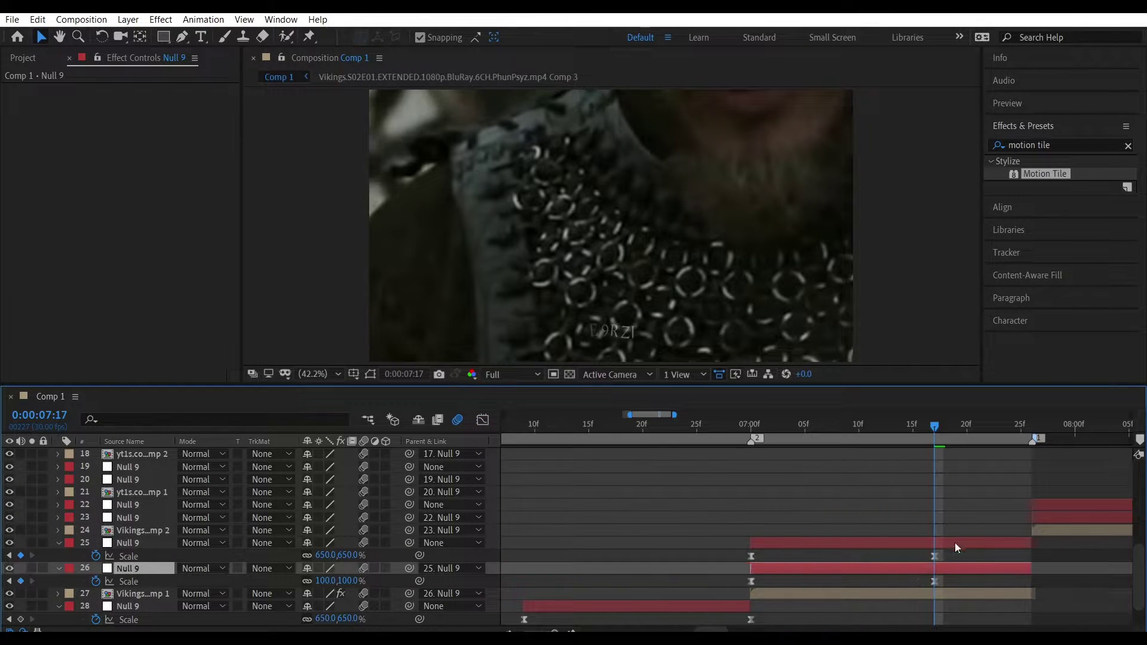
{"action": "left_click_drag", "start_coordinate": [968, 561], "coordinate": [747, 552]}
{"action": "left_click_drag", "start_coordinate": [934, 555], "coordinate": [1032, 555]}
{"action": "key", "text": "space"}
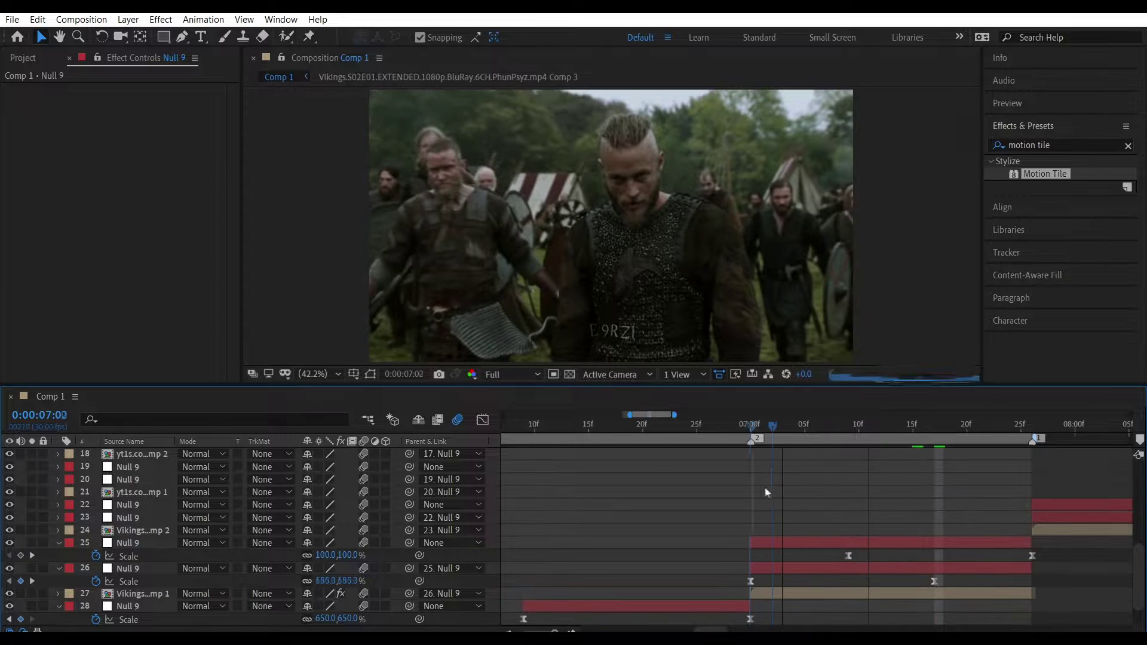
{"action": "key", "text": "space"}
Keyframe Null layer 26's Rotation from 5° at 7:00 to −2° at 7:17
{"action": "scroll", "coordinate": [776, 571], "scroll_direction": "down", "scroll_amount": 1}
{"action": "key", "text": "r"}
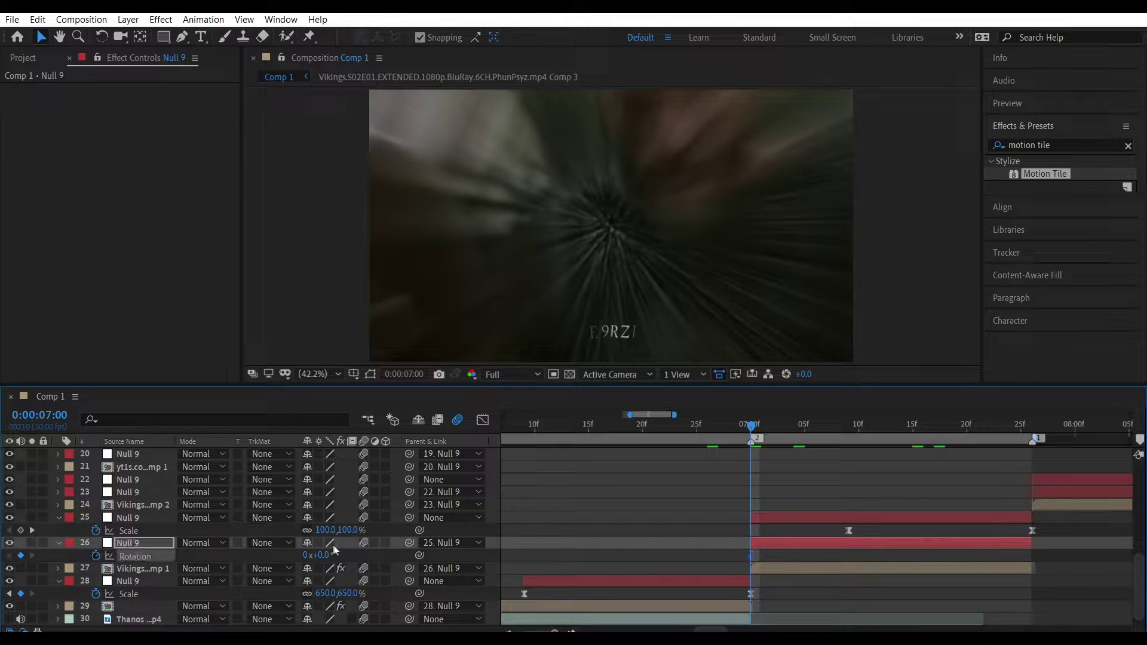
{"action": "type", "text": "5"}
{"action": "key", "text": "Return"}
{"action": "left_click", "coordinate": [787, 541]}
{"action": "key", "text": "shift+s"}
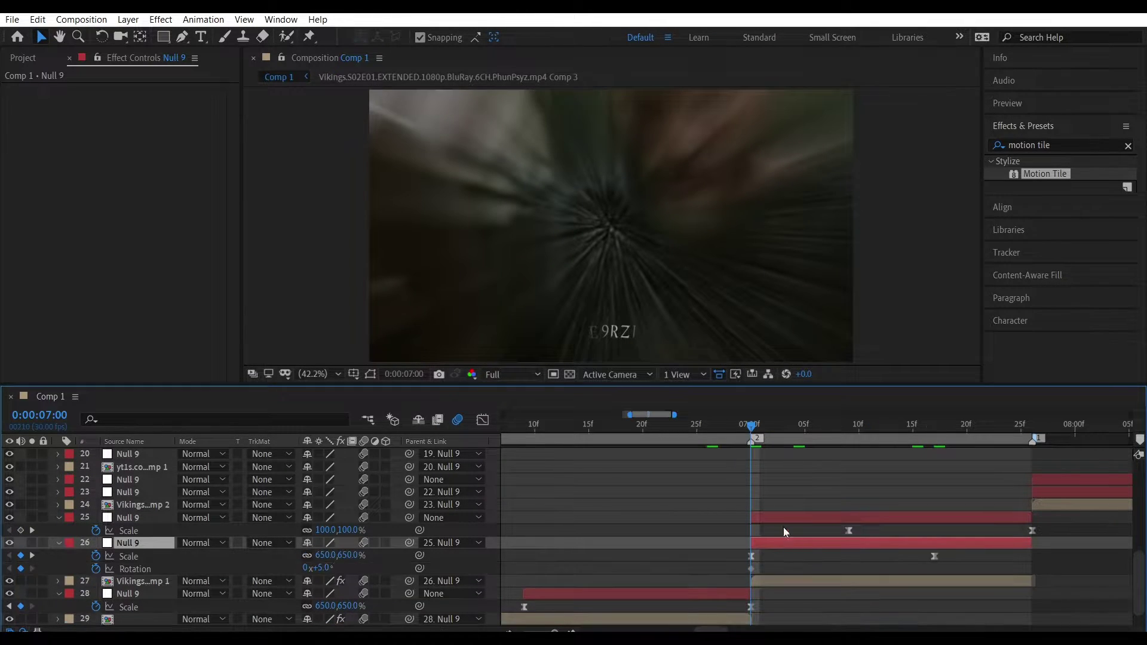
{"action": "key", "text": "space"}
{"action": "type", "text": "-2"}
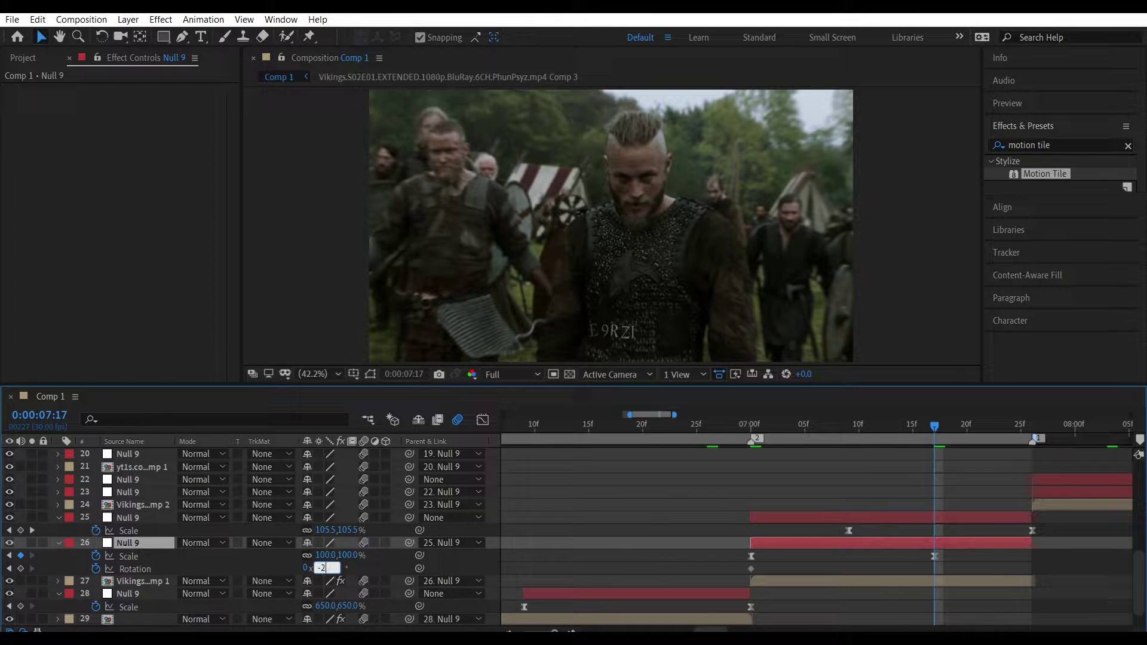
{"action": "key", "text": "Return"}
{"action": "left_click_drag", "start_coordinate": [972, 570], "coordinate": [670, 588]}
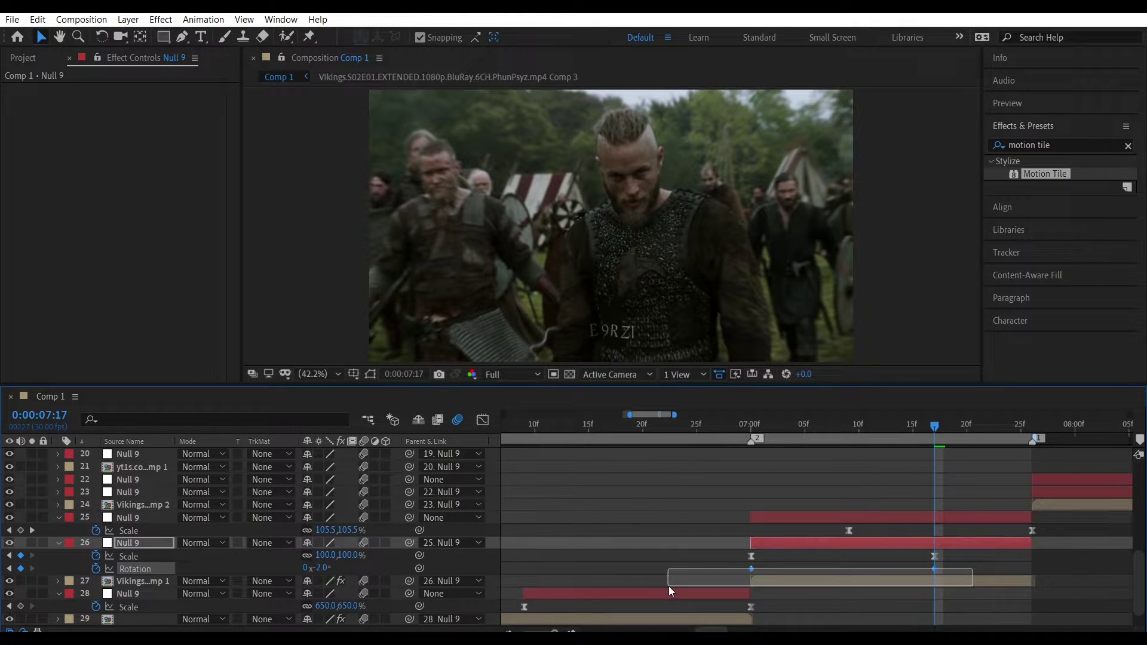
{"action": "left_click", "coordinate": [458, 421]}
{"action": "key", "text": "shift+F3"}
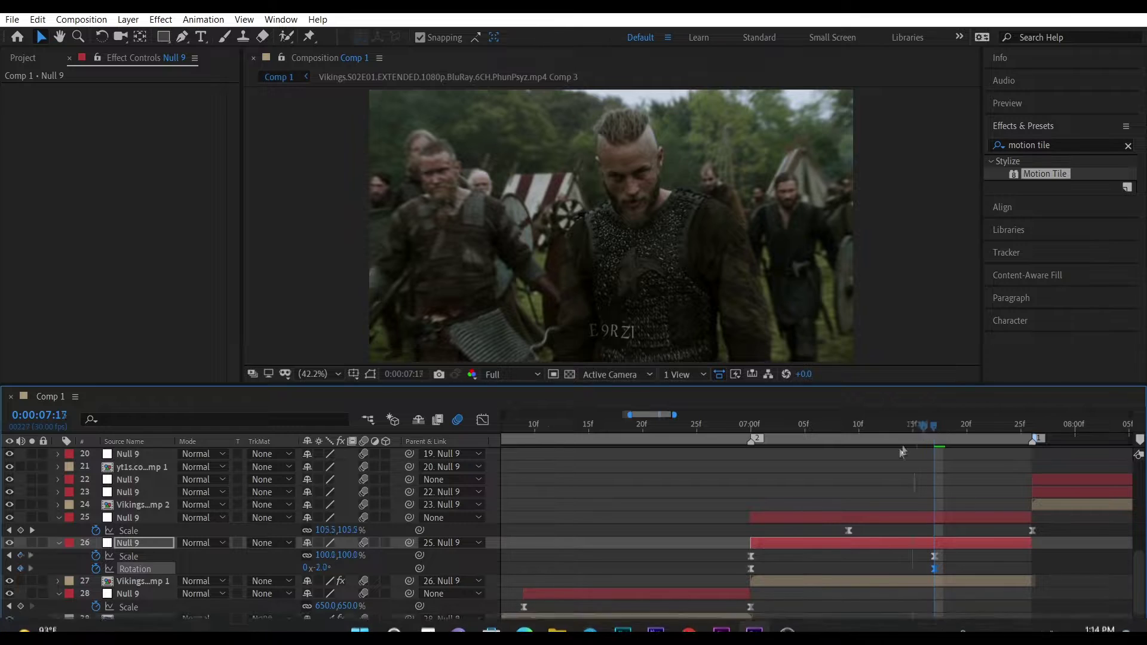
Keyframe Null layer 25's Rotation from 0° into a clockwise tilt around 7:19 with Easy Ease
{"action": "key", "text": "j"}
{"action": "left_click", "coordinate": [887, 518]}
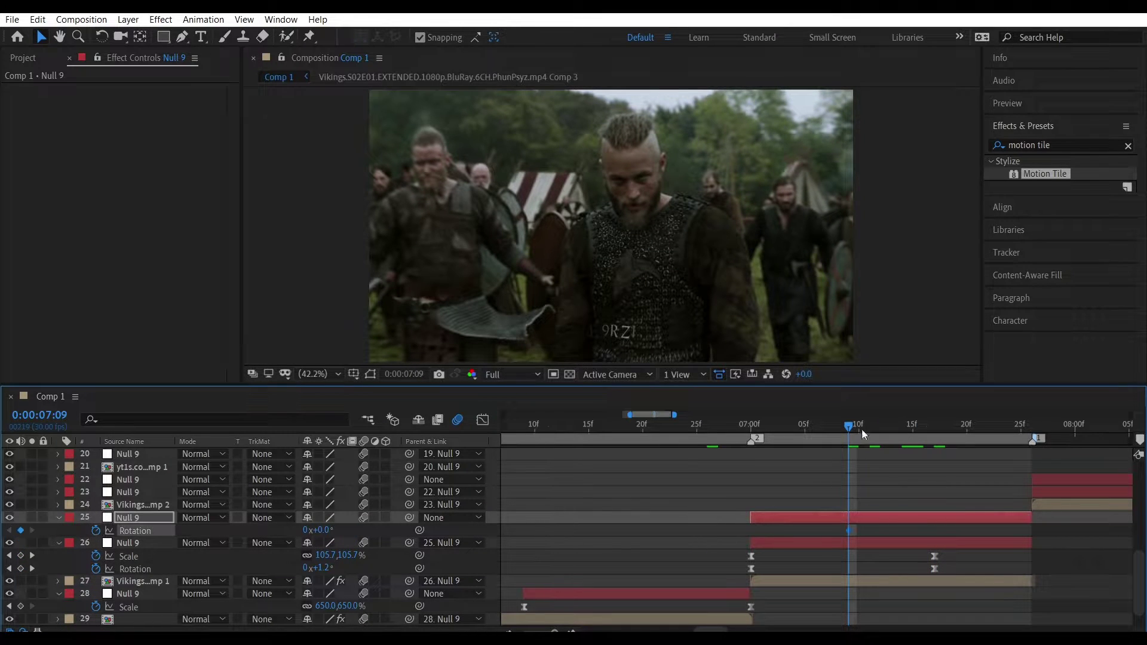
{"action": "left_click", "coordinate": [956, 425]}
{"action": "key", "text": "shift+s"}
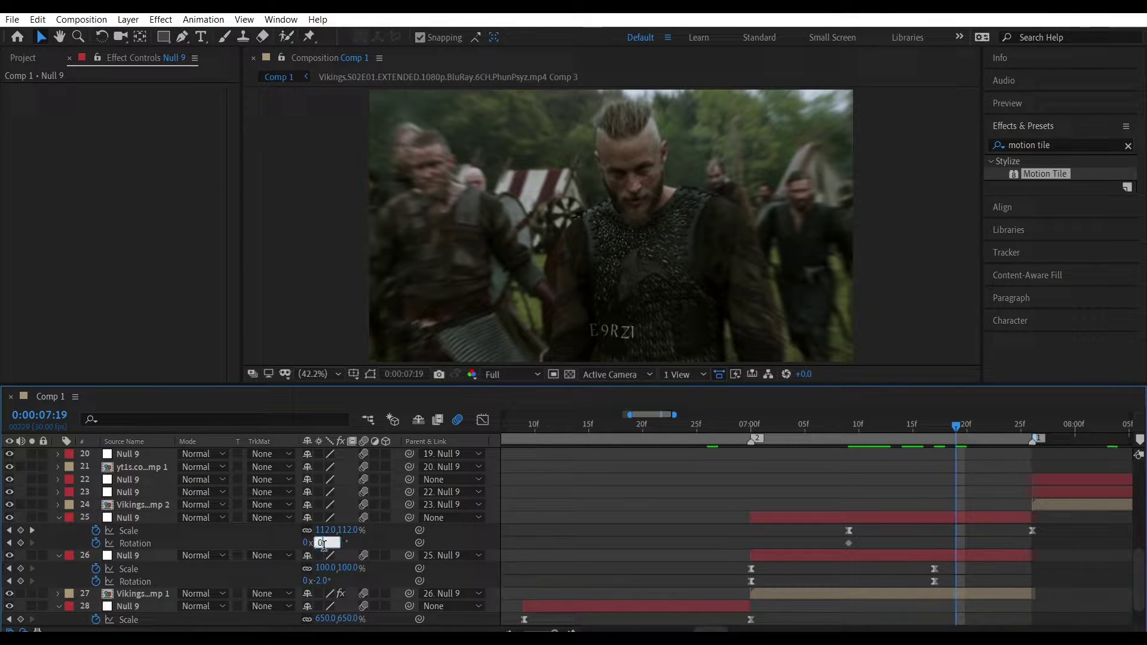
{"action": "type", "text": "8"}
{"action": "key", "text": "Return"}
{"action": "left_click_drag", "start_coordinate": [956, 543], "coordinate": [1031, 543]}
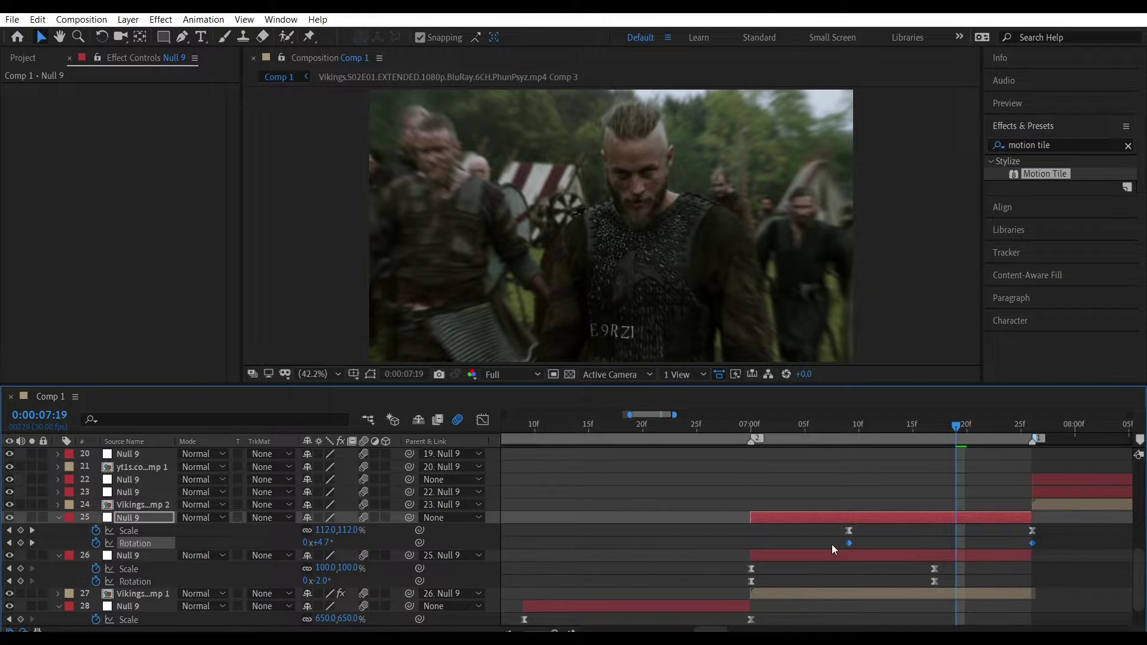
{"action": "key", "text": "shift+F3"}
{"action": "key", "text": "F9"}
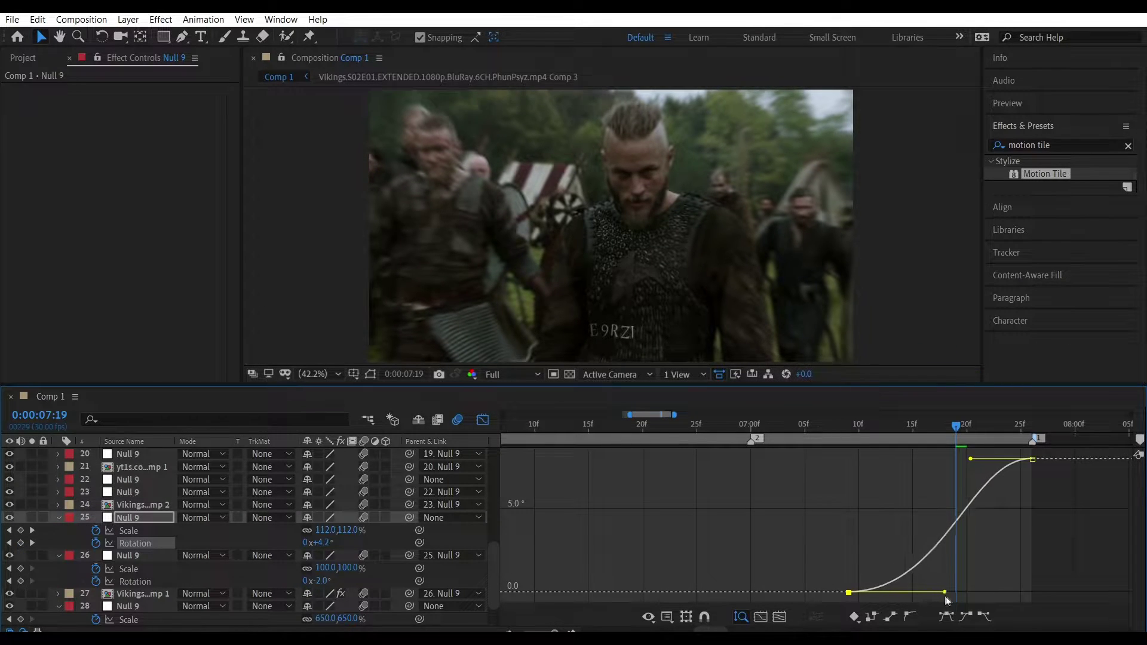
{"action": "key", "text": "shift+F3"}
Separate layer 26's Position into X and Y and keyframe it at 261,96 at 7:00
{"action": "left_click_drag", "start_coordinate": [952, 461], "coordinate": [759, 515]}
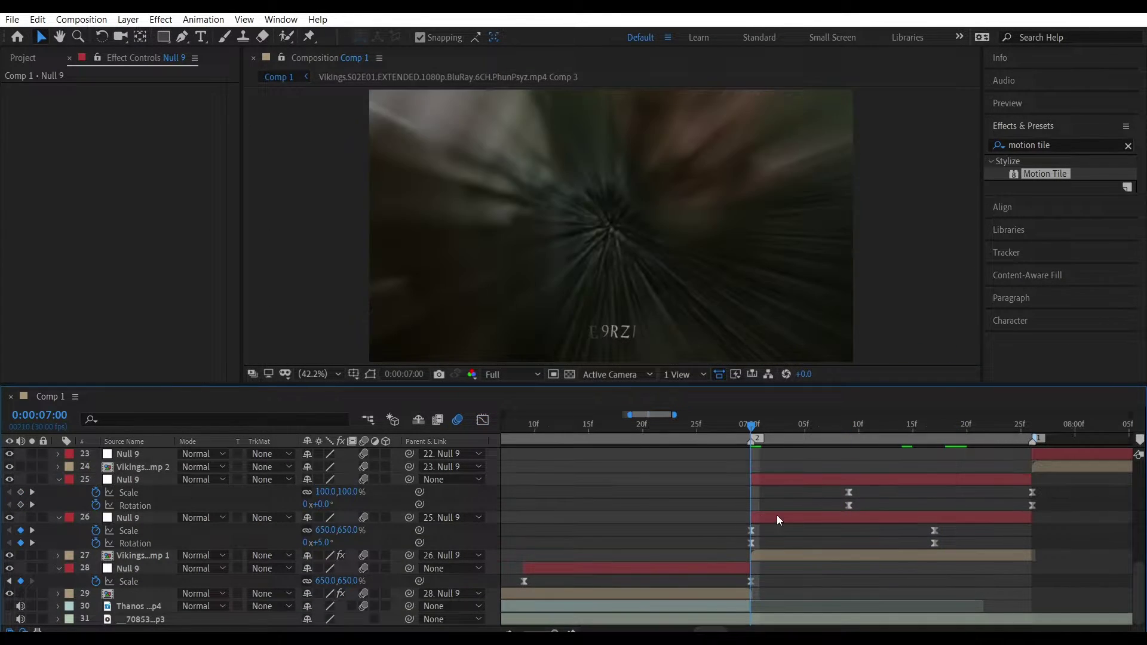
{"action": "left_click", "coordinate": [776, 515]}
{"action": "key", "text": "p"}
{"action": "right_click", "coordinate": [111, 543]}
{"action": "left_click", "coordinate": [197, 392]}
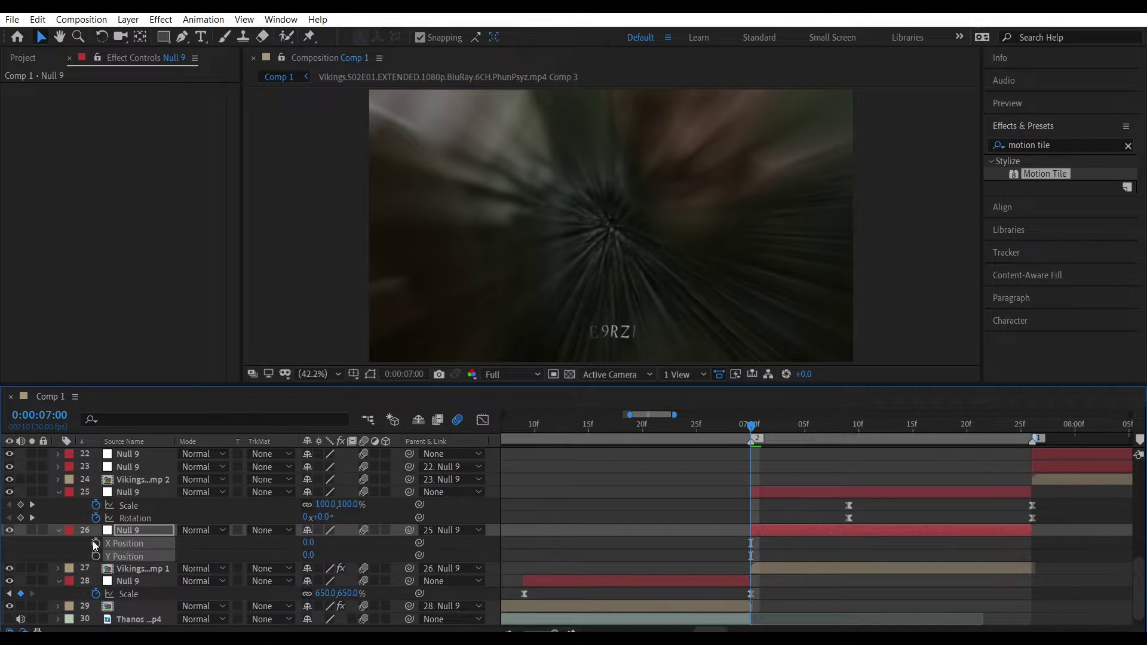
{"action": "left_click", "coordinate": [96, 543]}
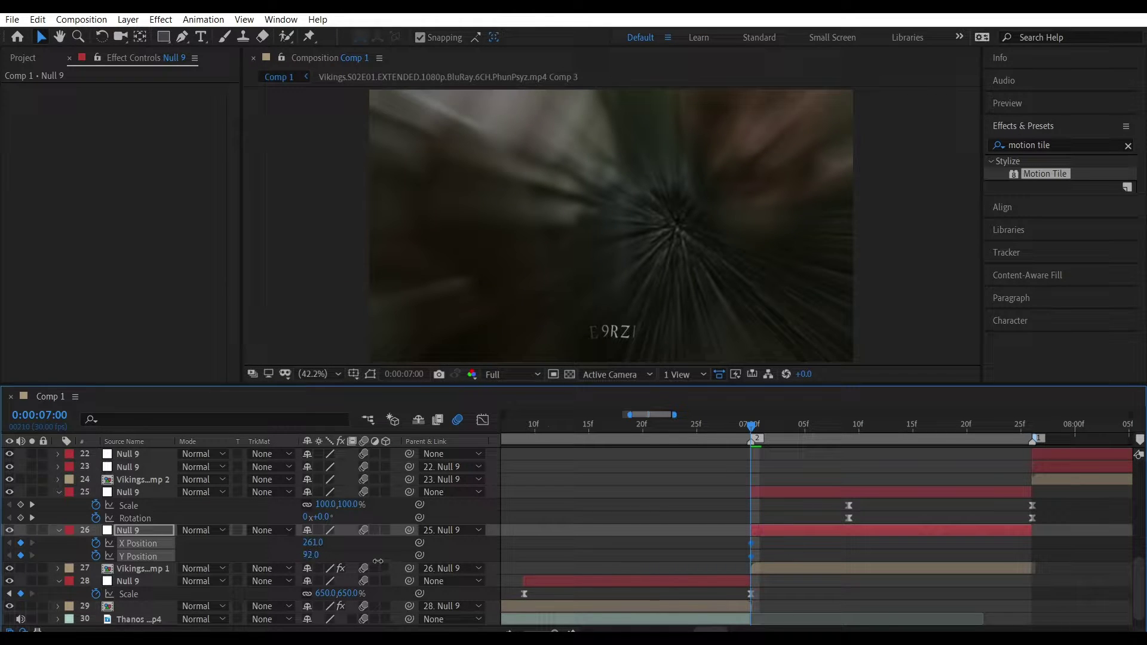
{"action": "left_click", "coordinate": [878, 534]}
{"action": "key", "text": "ctrl+v"}
Set X and Y Position to 0,0 at 7:17 and shape a strong ease in the Graph Editor
{"action": "left_click", "coordinate": [934, 425]}
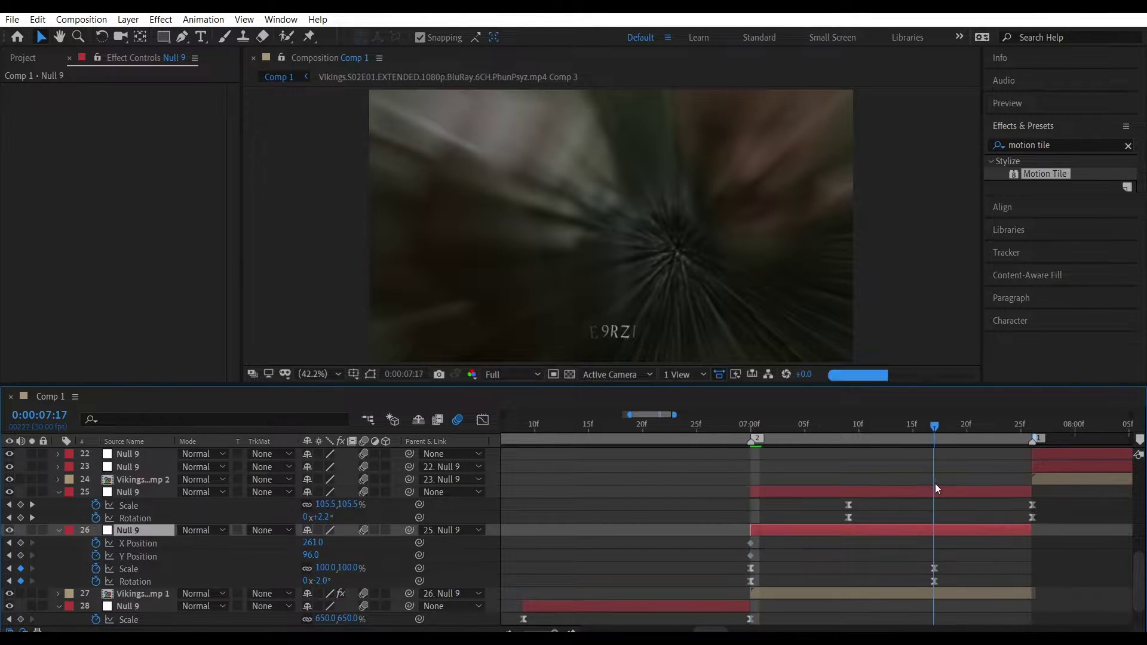
{"action": "type", "text": "0"}
{"action": "key", "text": "Return"}
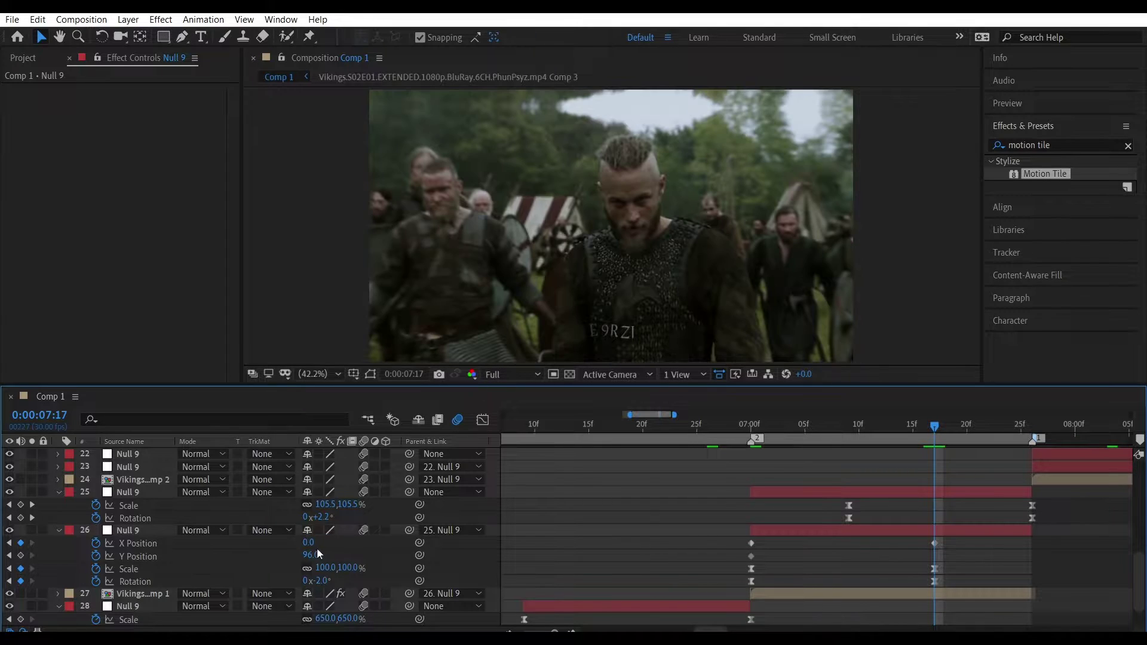
{"action": "type", "text": "0"}
{"action": "key", "text": "Return"}
{"action": "left_click", "coordinate": [753, 543]}
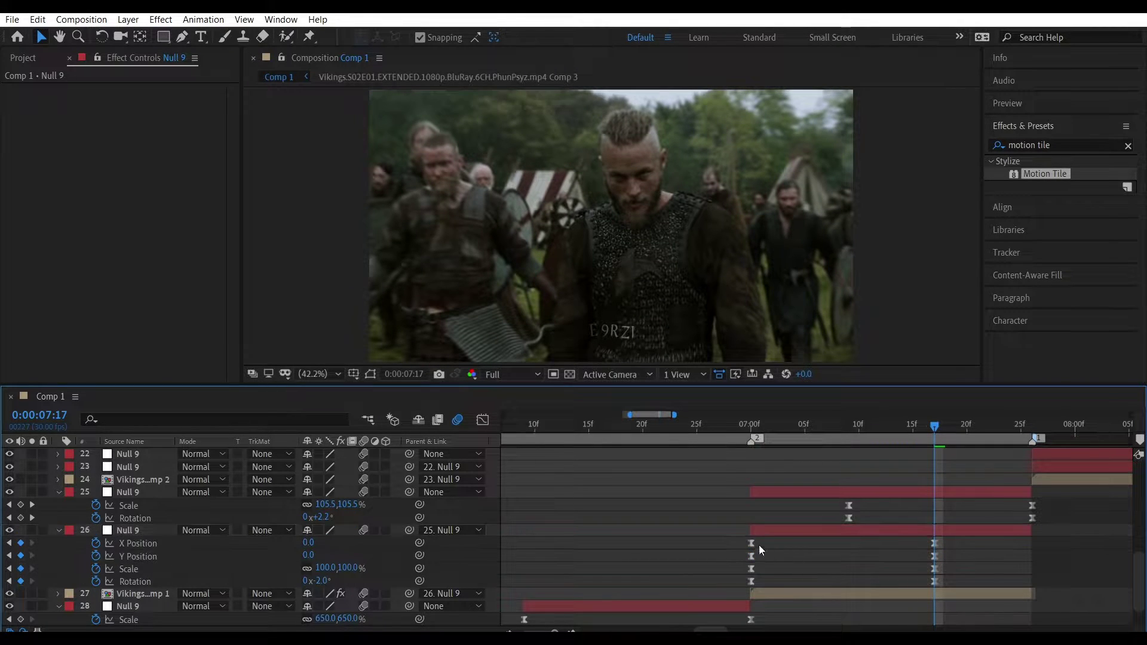
{"action": "key", "text": "shift+F3"}
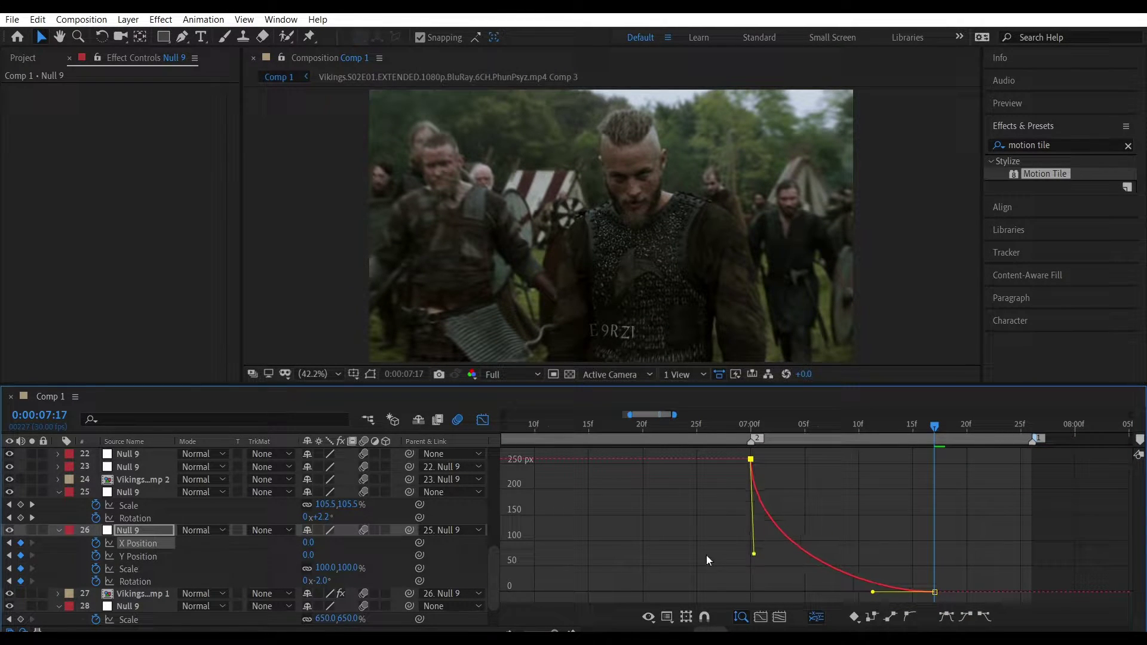
{"action": "key", "text": "shift+F3"}
{"action": "key", "text": "shift+F3"}
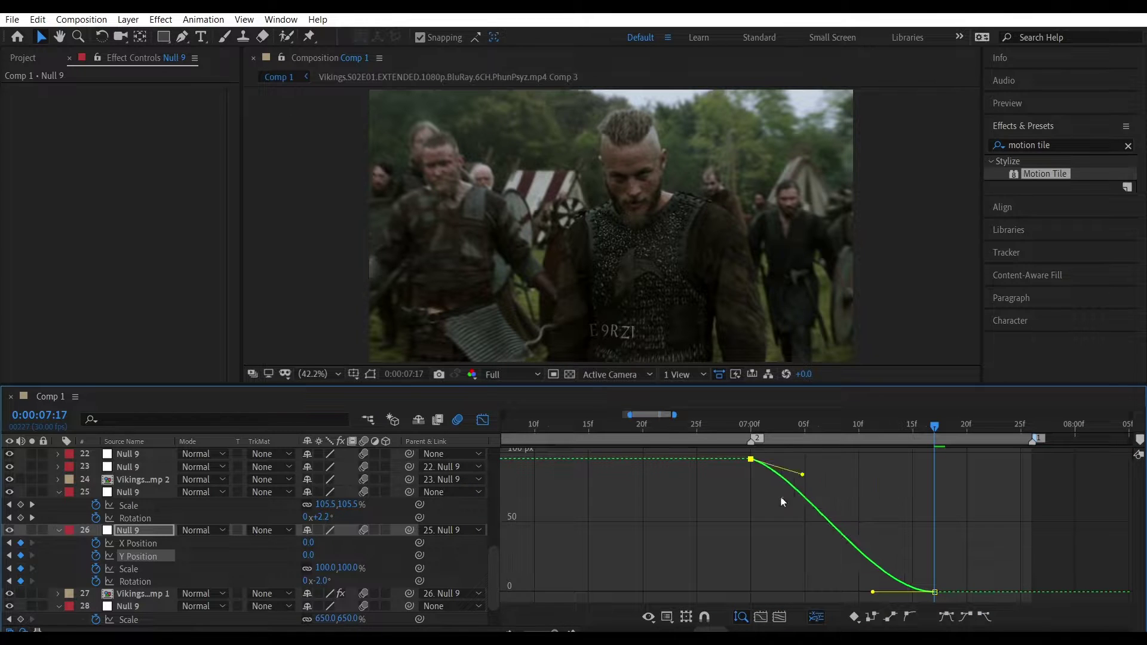
{"action": "left_click", "coordinate": [482, 420]}
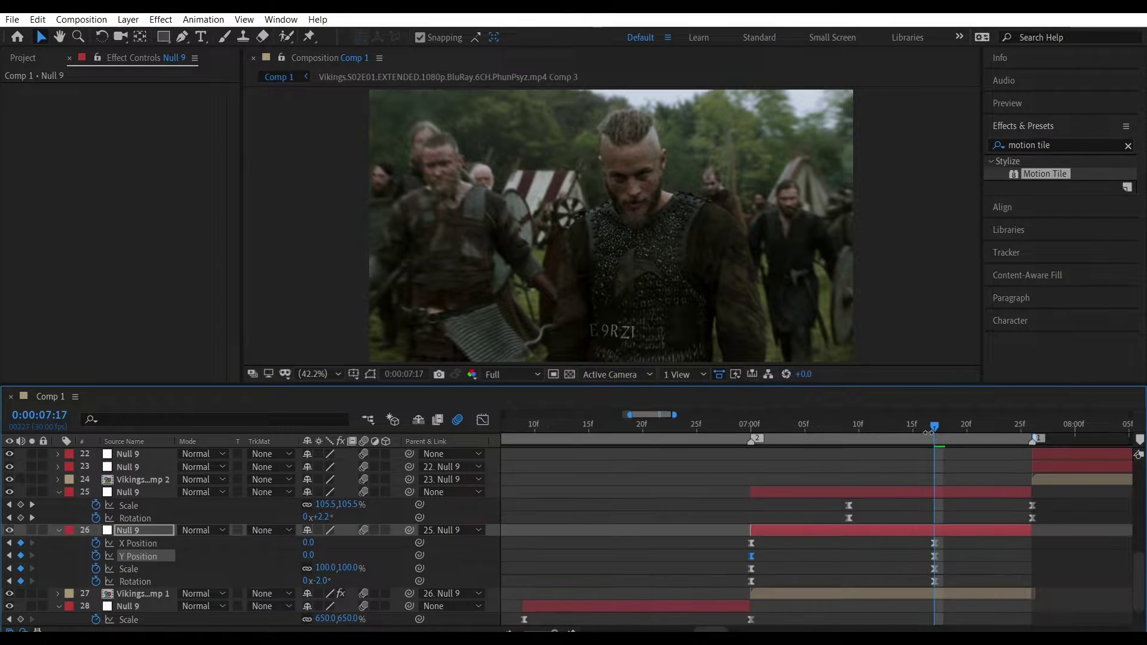
{"action": "left_click_drag", "start_coordinate": [935, 426], "coordinate": [535, 545]}
Set the viewer resolution to Quarter and replay the 7:00 zoom, rotate and slide transition
{"action": "left_click", "coordinate": [1051, 106]}
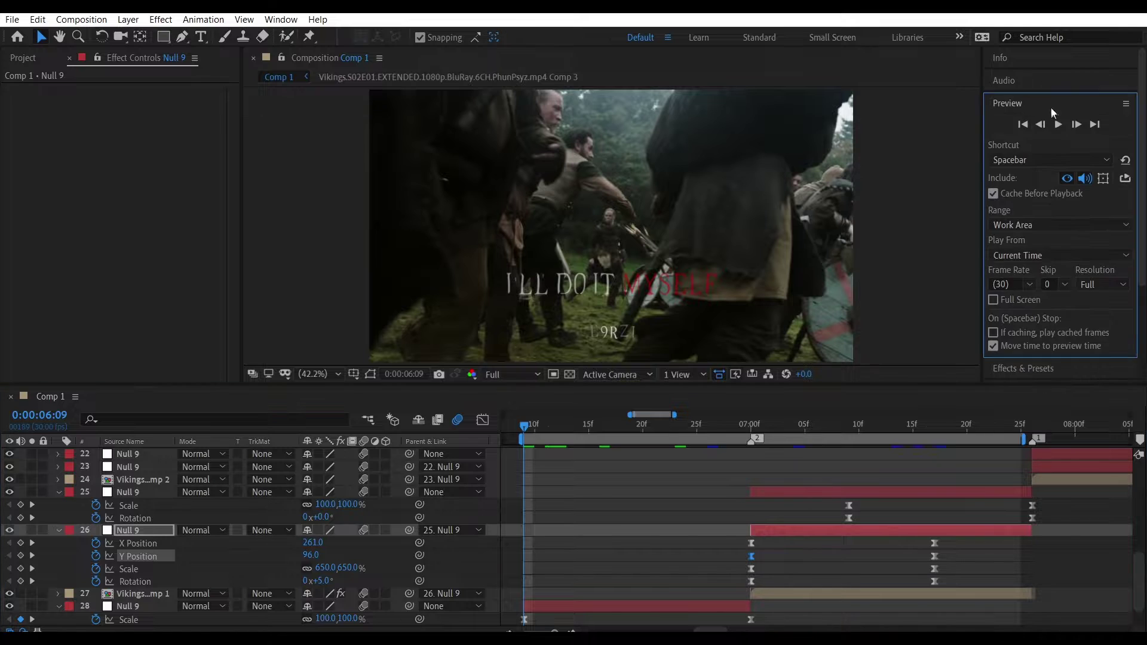
{"action": "key", "text": "space"}
{"action": "left_click", "coordinate": [513, 374]}
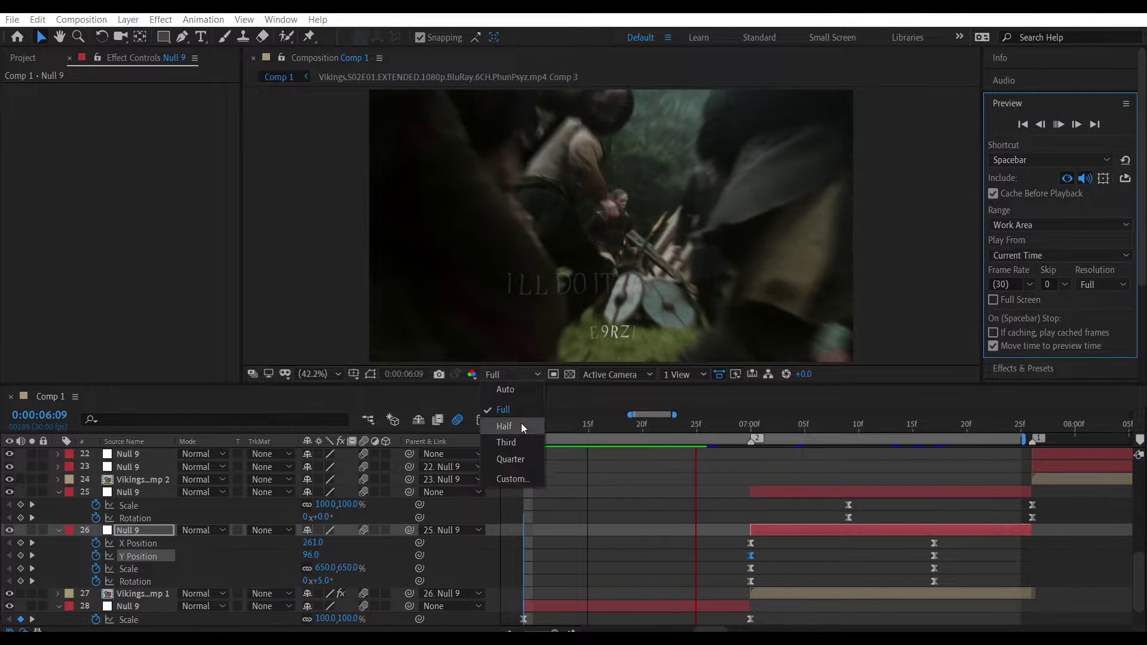
{"action": "left_click", "coordinate": [521, 423]}
{"action": "key", "text": "space"}
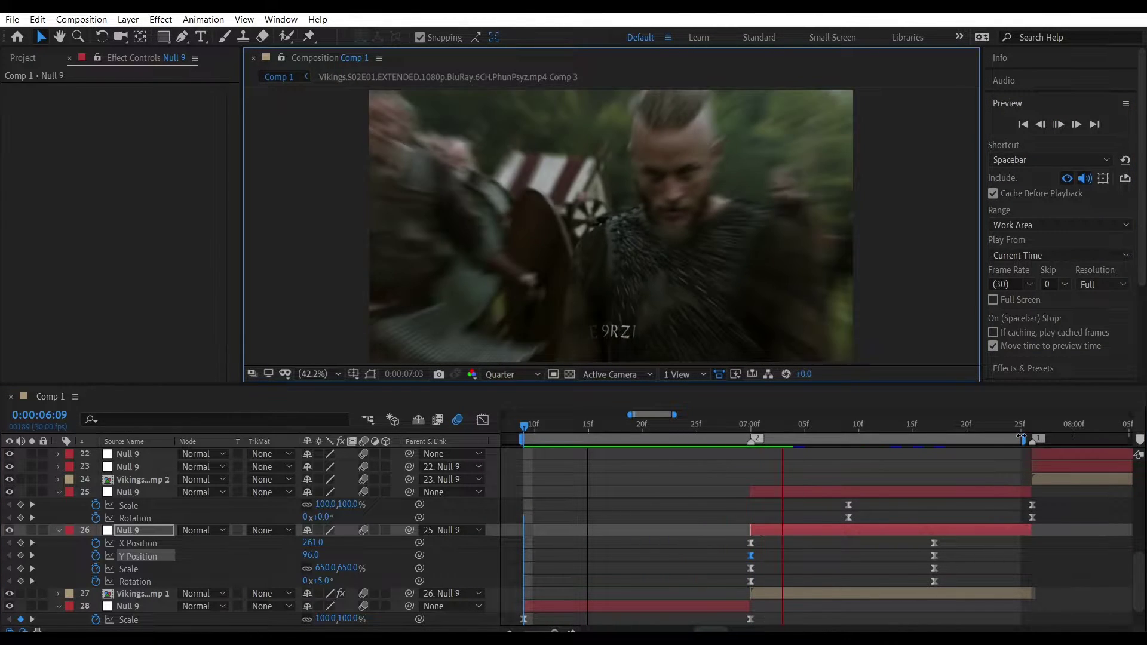
{"action": "left_click", "coordinate": [549, 505]}
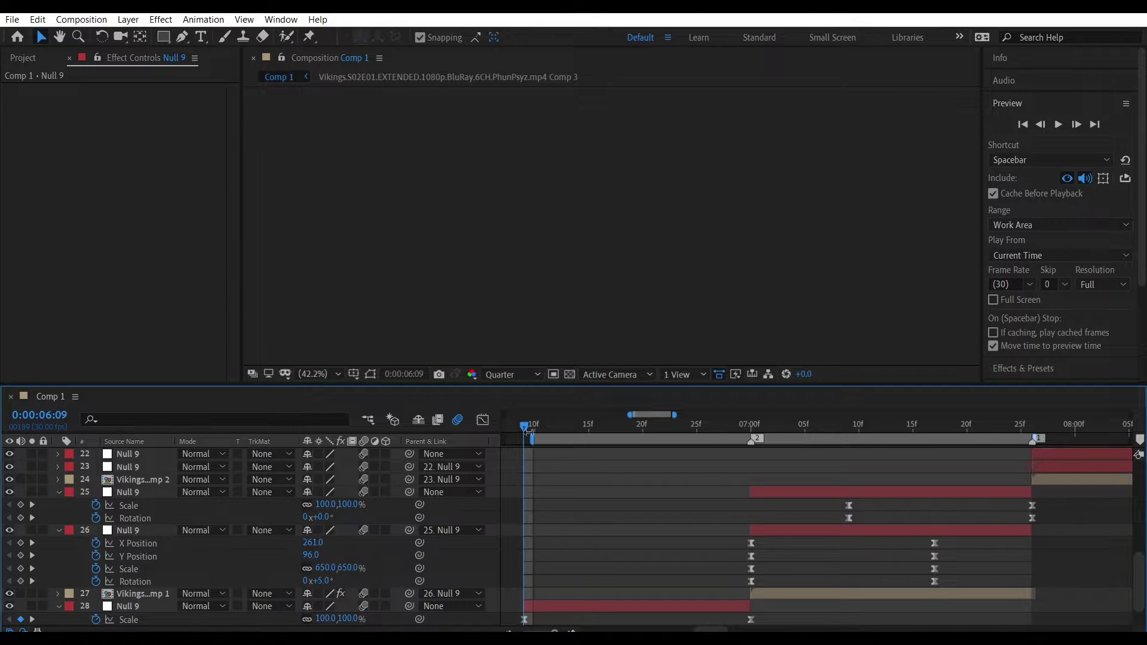
{"action": "key", "text": "space"}
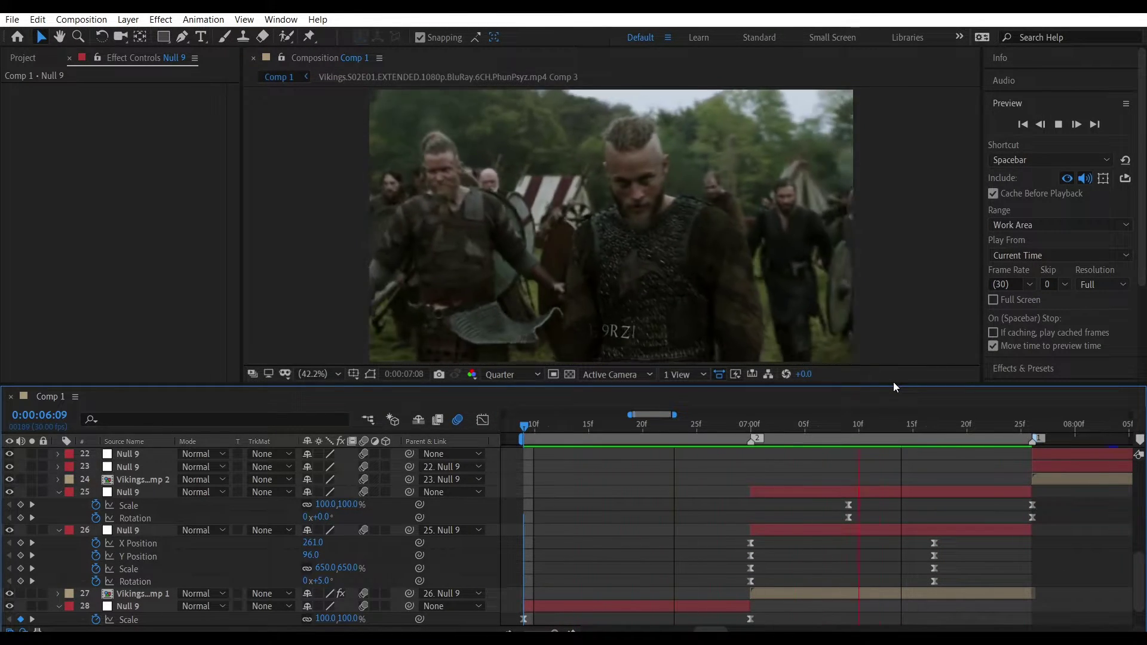
Keyframe layer 25 Null 9's Position, settling Y at 972 and X at 688
{"action": "left_click", "coordinate": [897, 494]}
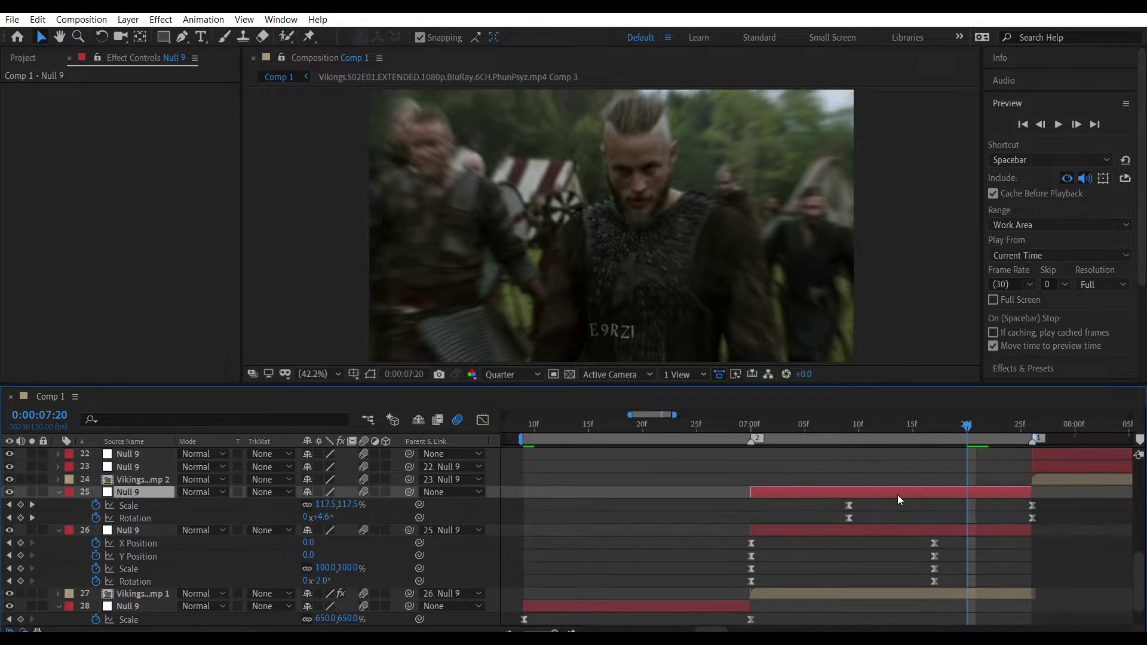
{"action": "key", "text": "p"}
{"action": "key", "text": "u"}
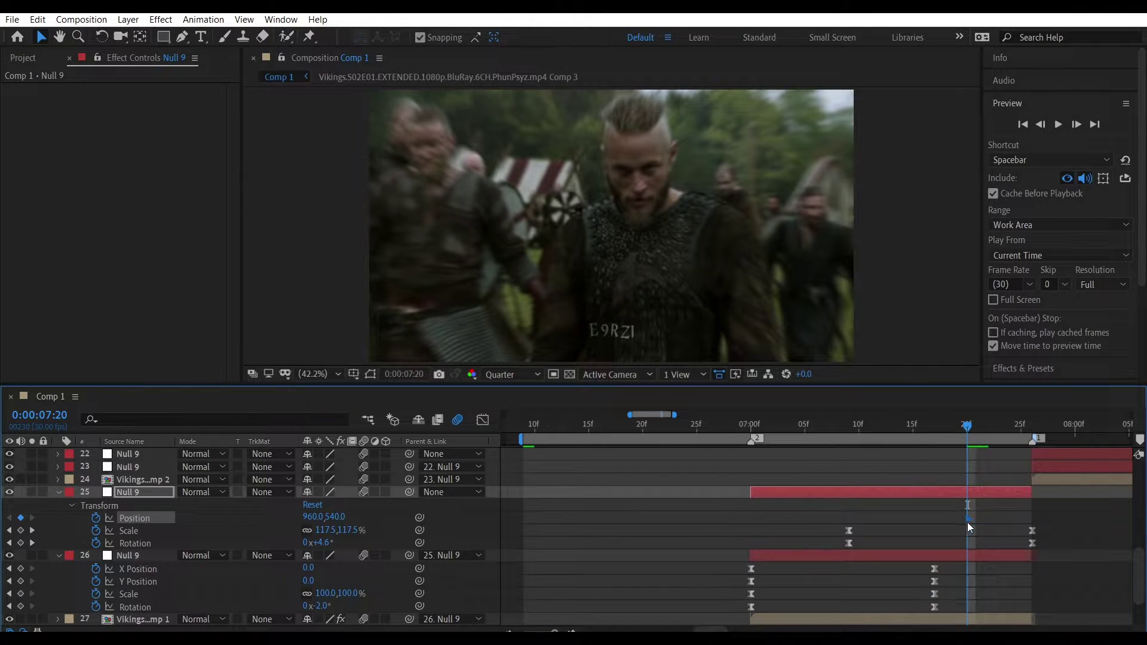
{"action": "left_click", "coordinate": [836, 535]}
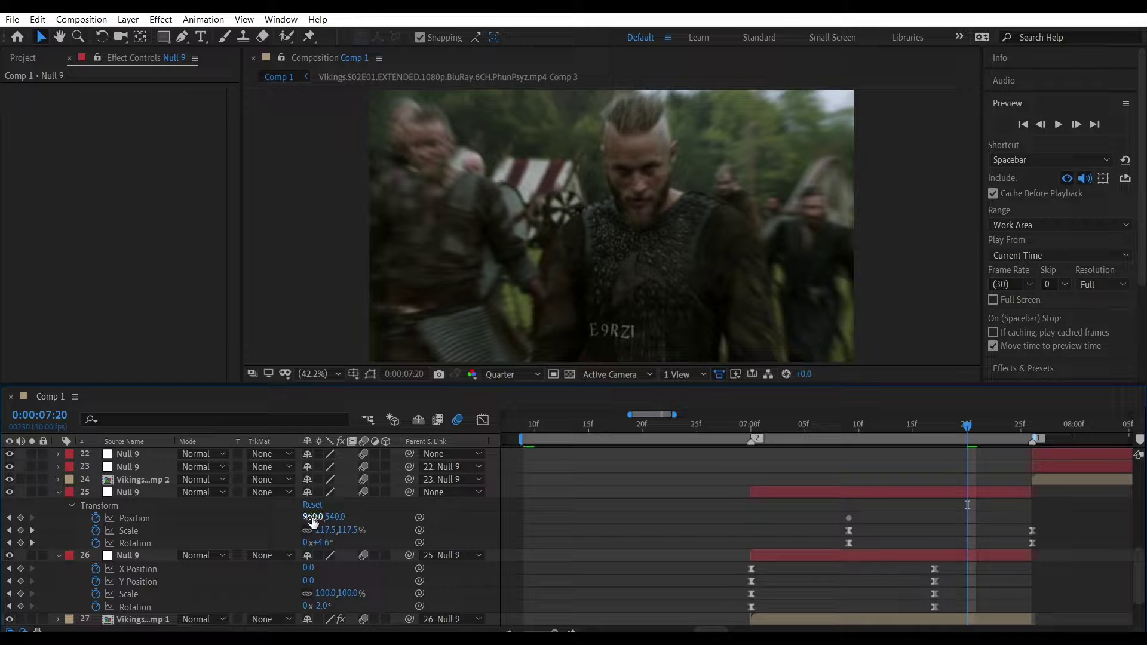
{"action": "left_click_drag", "start_coordinate": [311, 517], "coordinate": [559, 500]}
{"action": "key", "text": "ctrl+z"}
{"action": "left_click", "coordinate": [545, 518]}
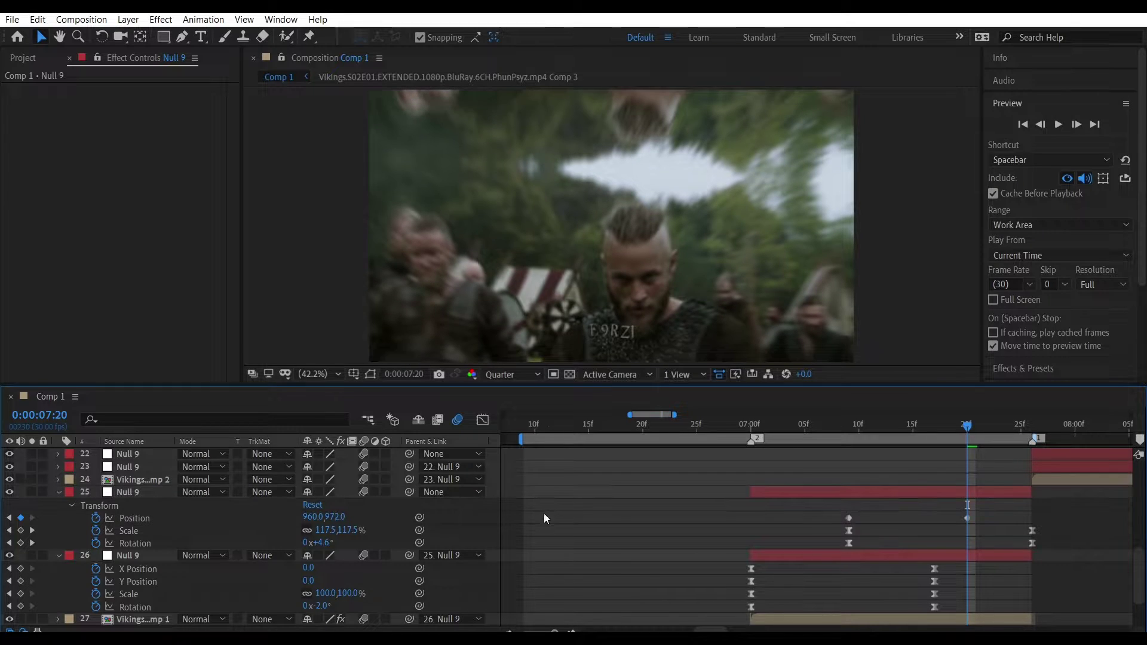
{"action": "left_click_drag", "start_coordinate": [310, 517], "coordinate": [360, 509]}
{"action": "left_click_drag", "start_coordinate": [308, 517], "coordinate": [228, 517]}
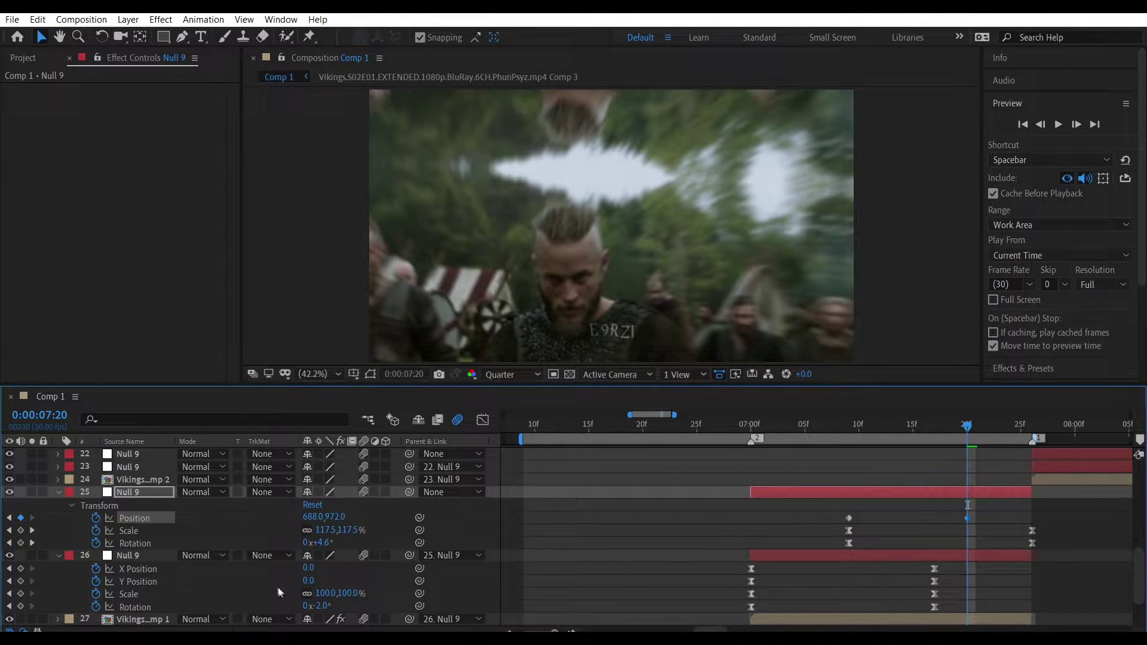
Separate Position into X and Y, delete the unwanted keyframes, and preview from 07:00
{"action": "right_click", "coordinate": [136, 518]}
{"action": "left_click", "coordinate": [191, 366]}
{"action": "key", "text": "Delete"}
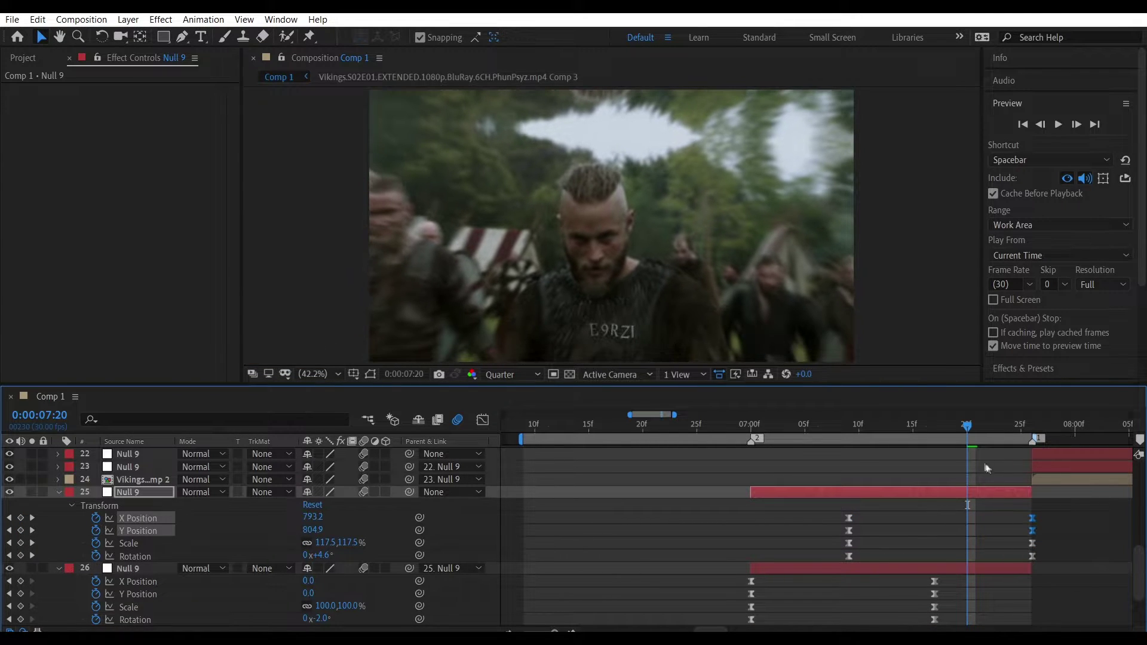
{"action": "left_click", "coordinate": [756, 426]}
{"action": "key", "text": "space"}
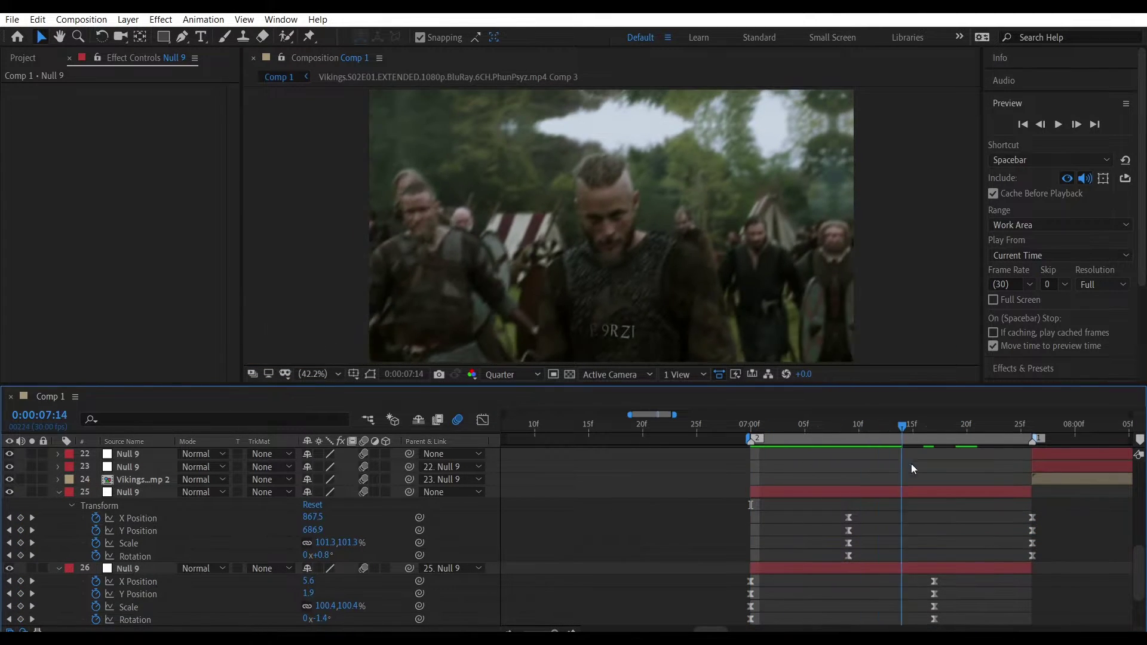
Apply Easy Ease (F9) to both X Position keyframes in the Graph Editor
{"action": "key", "text": "shift+F3"}
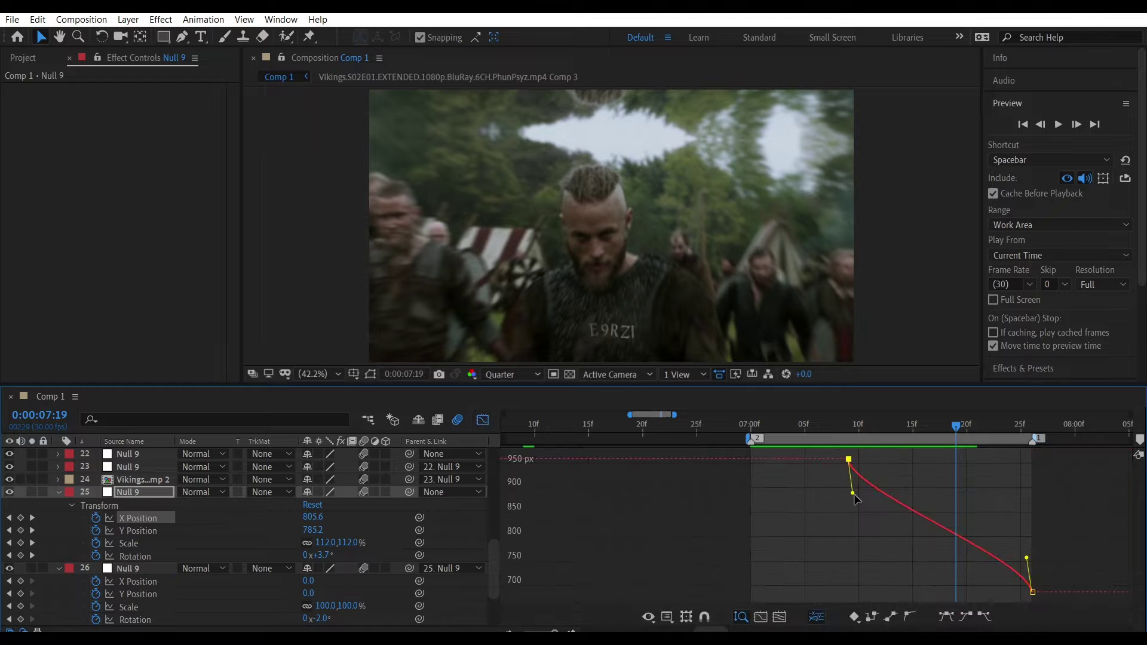
{"action": "key", "text": "F9"}
{"action": "key", "text": "space"}
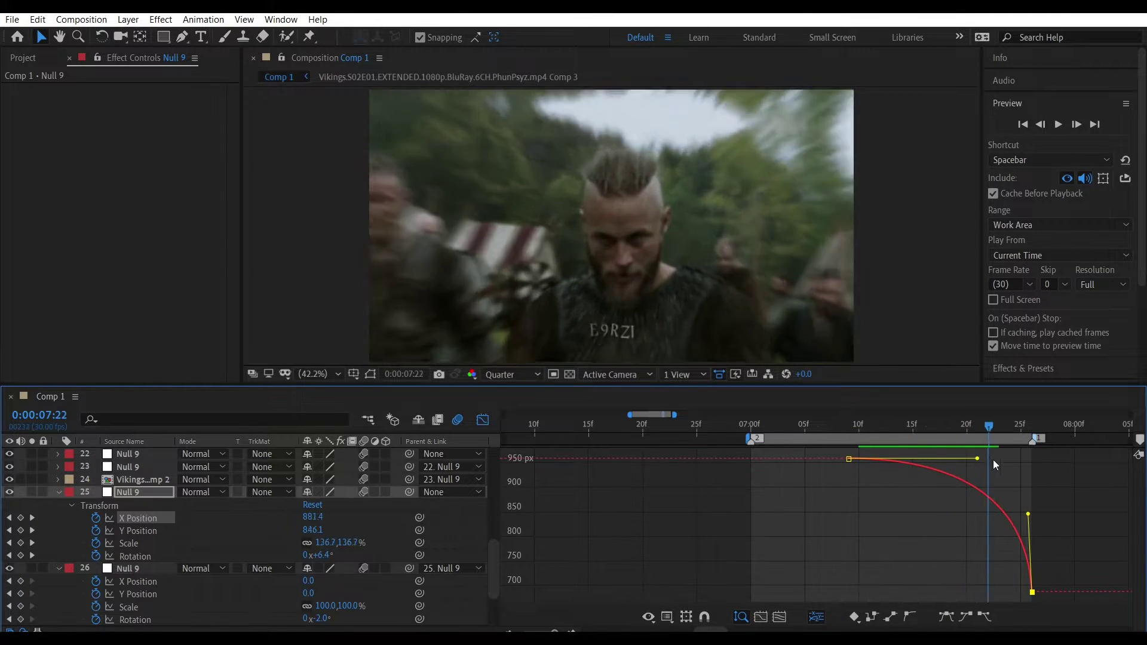
{"action": "key", "text": "shift+F3"}
Ease out the first Y Position keyframe and steepen the Y curve near its end, previewing around 07:23
{"action": "left_click", "coordinate": [482, 420]}
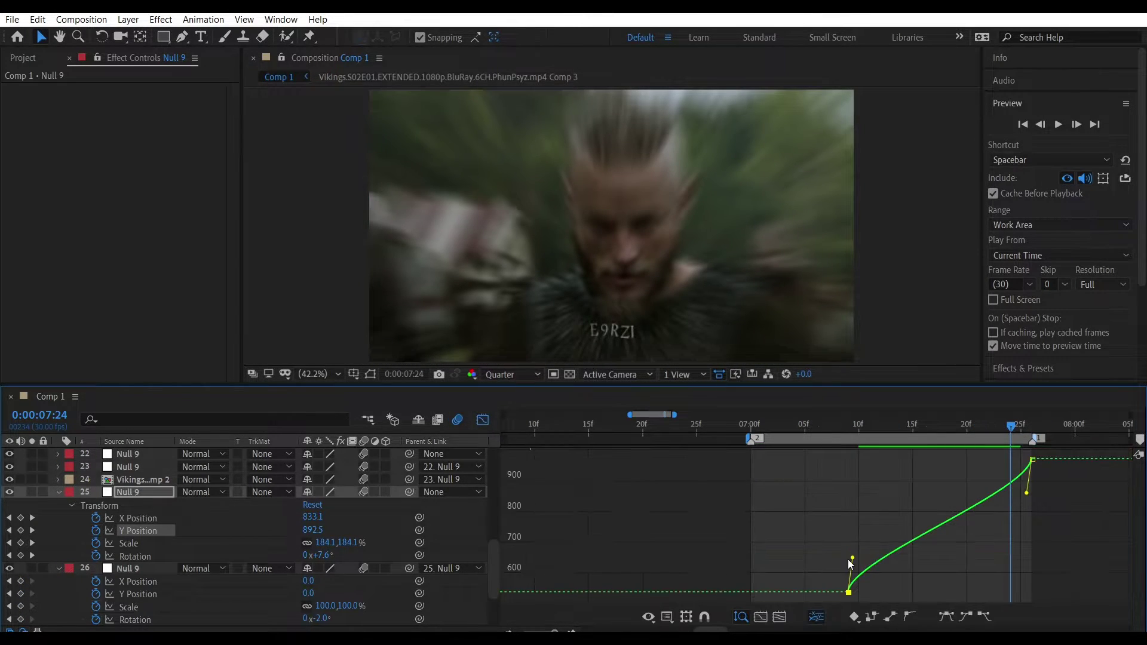
{"action": "left_click_drag", "start_coordinate": [849, 591], "coordinate": [956, 592]}
{"action": "key", "text": "space"}
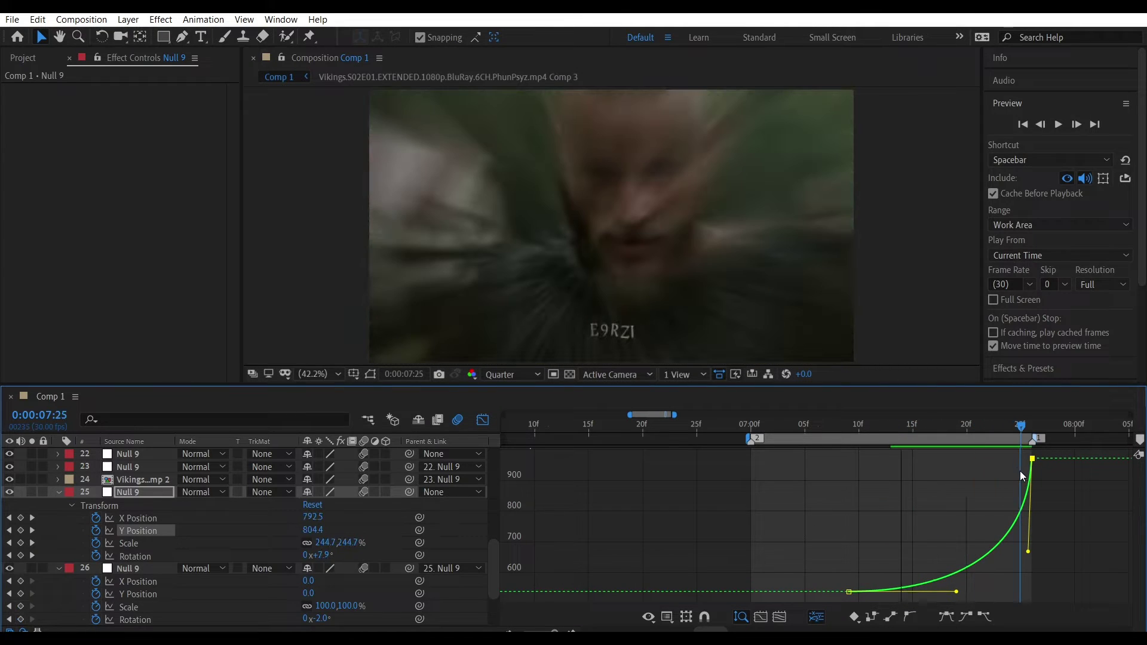
{"action": "left_click_drag", "start_coordinate": [1028, 552], "coordinate": [1028, 516]}
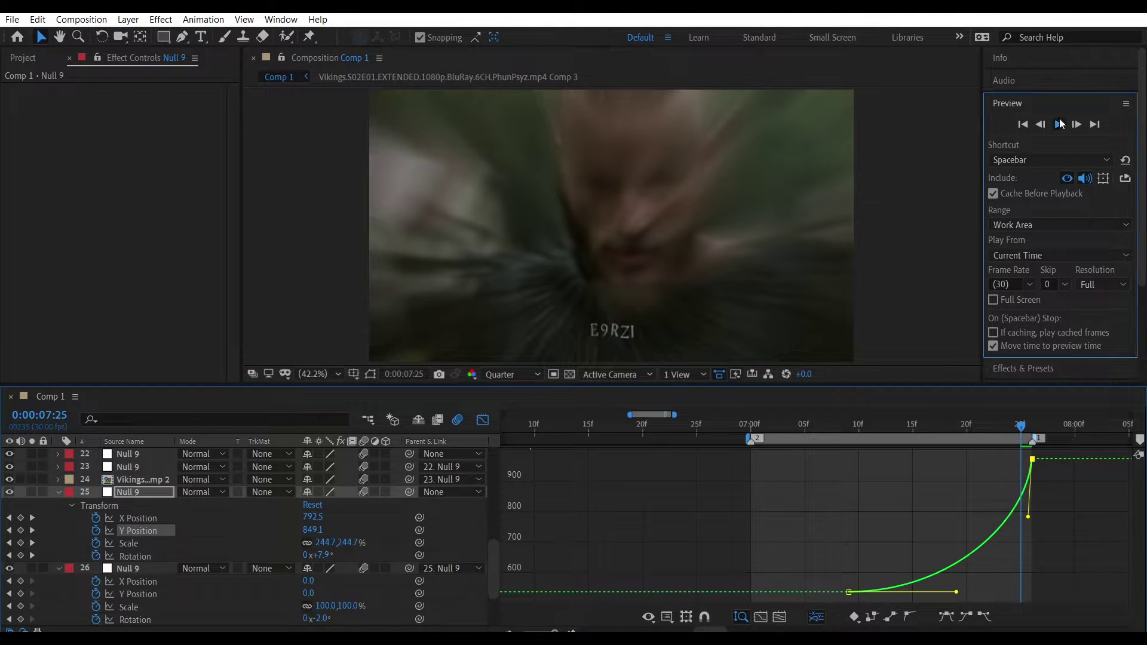
{"action": "key", "text": "space"}
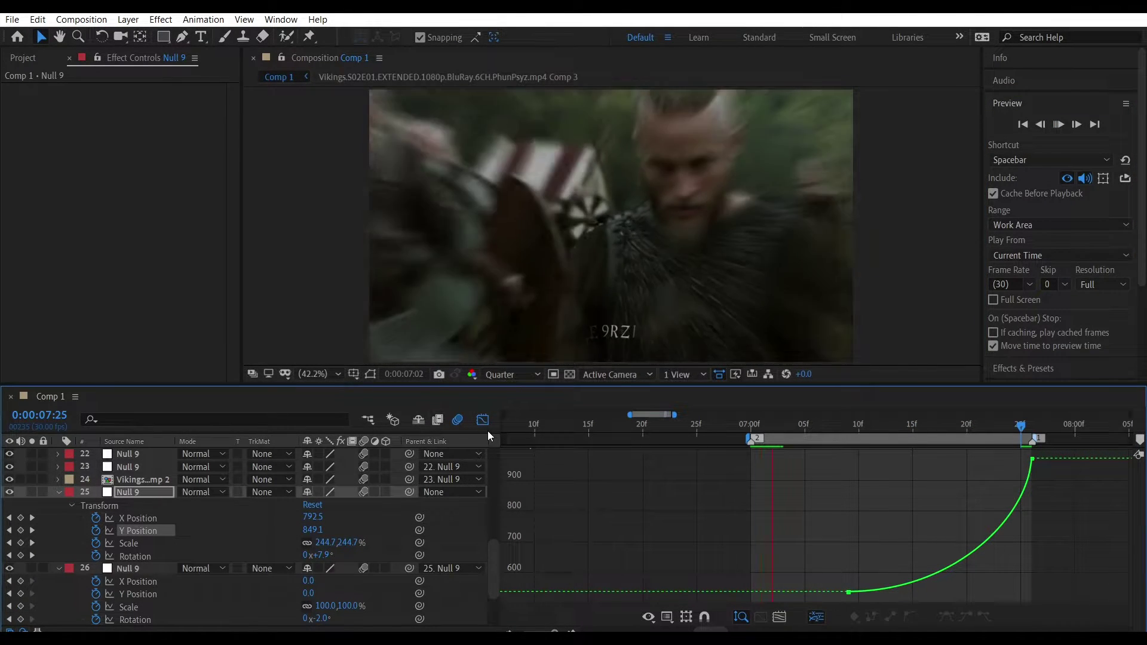
{"action": "left_click", "coordinate": [482, 420]}
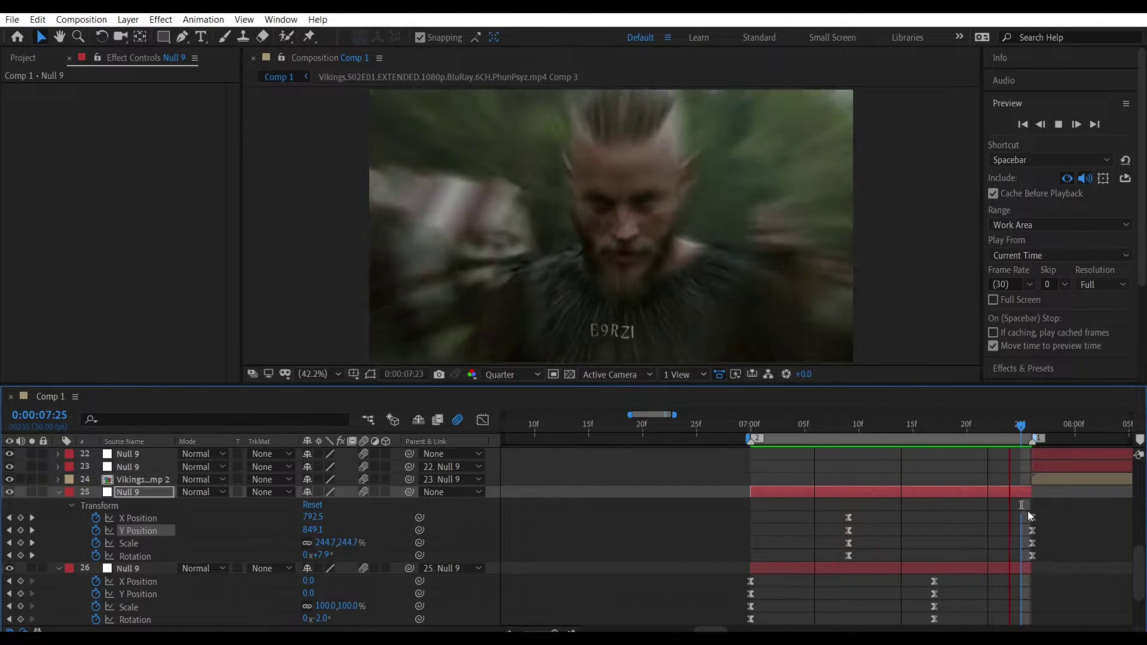
{"action": "left_click", "coordinate": [1000, 427]}
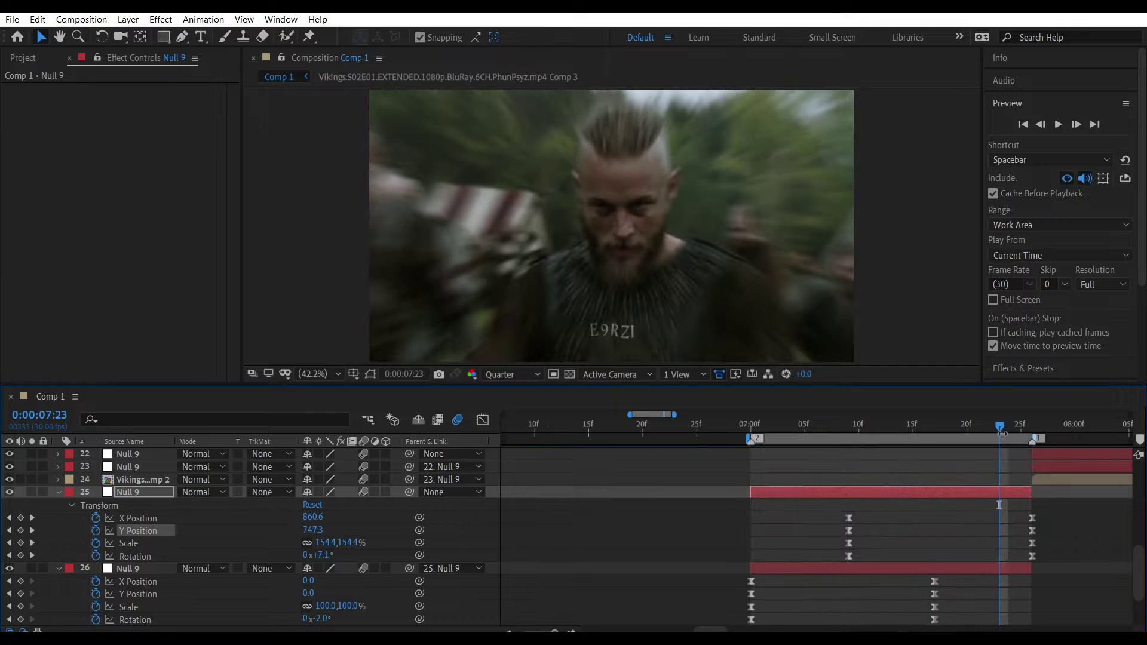
{"action": "key", "text": "space"}
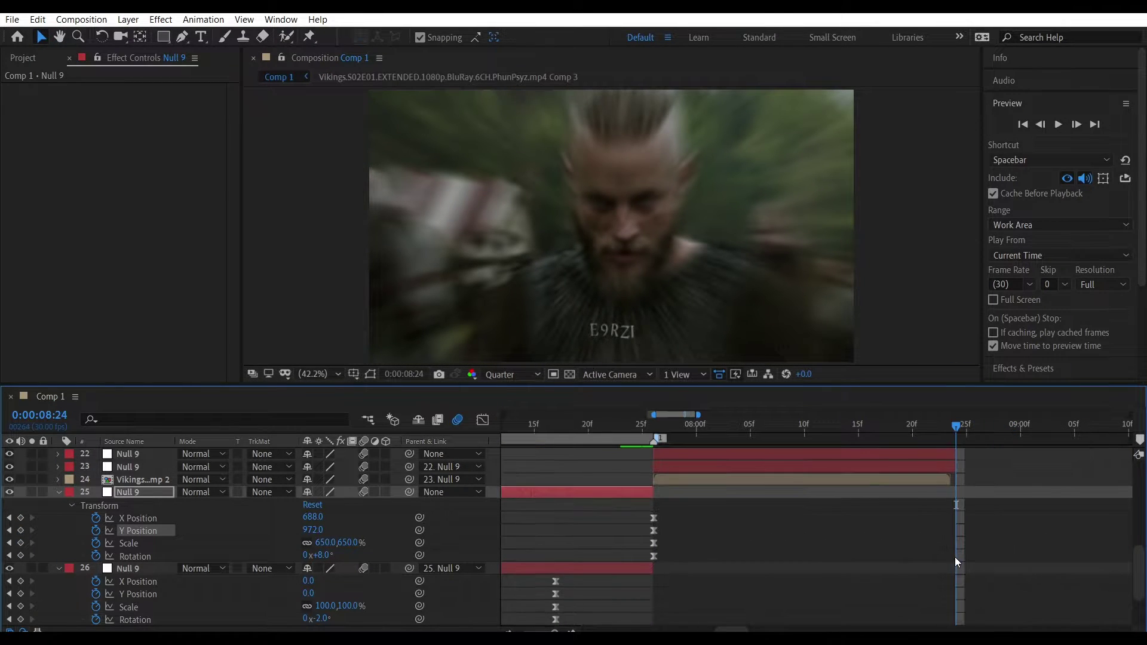
Keyframe layer 23 Null 9's Scale at 25%, then 130% at 08:17
{"action": "scroll", "coordinate": [956, 561], "scroll_direction": "up", "scroll_amount": 2}
{"action": "left_click_drag", "start_coordinate": [974, 436], "coordinate": [956, 437]}
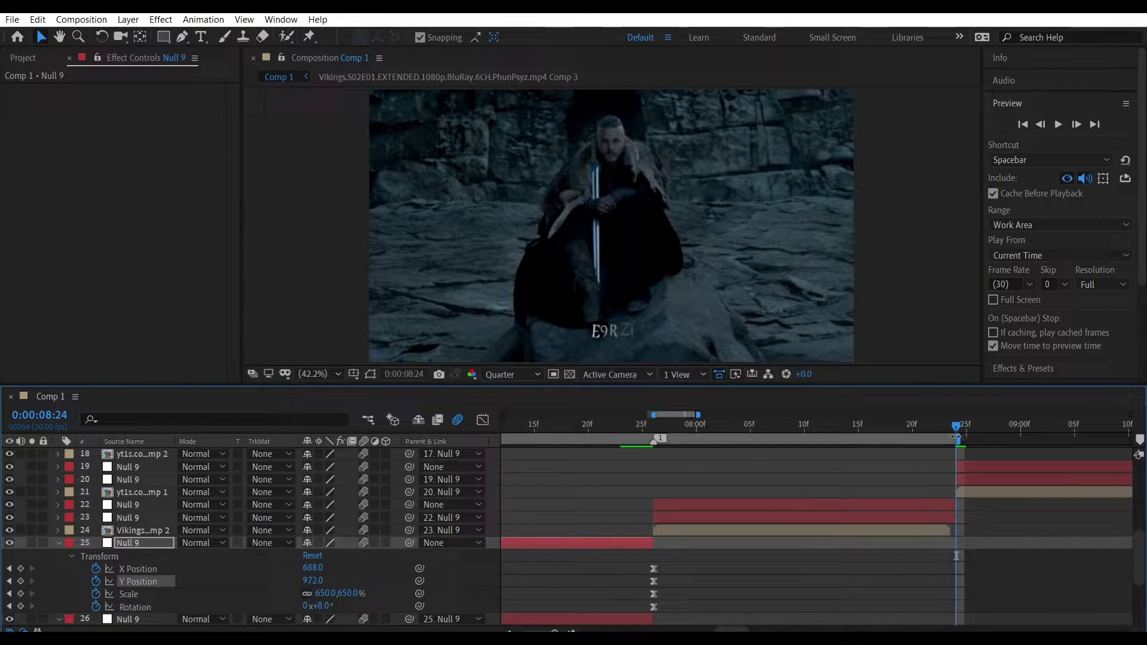
{"action": "key", "text": "j"}
{"action": "left_click", "coordinate": [672, 518]}
{"action": "key", "text": "s"}
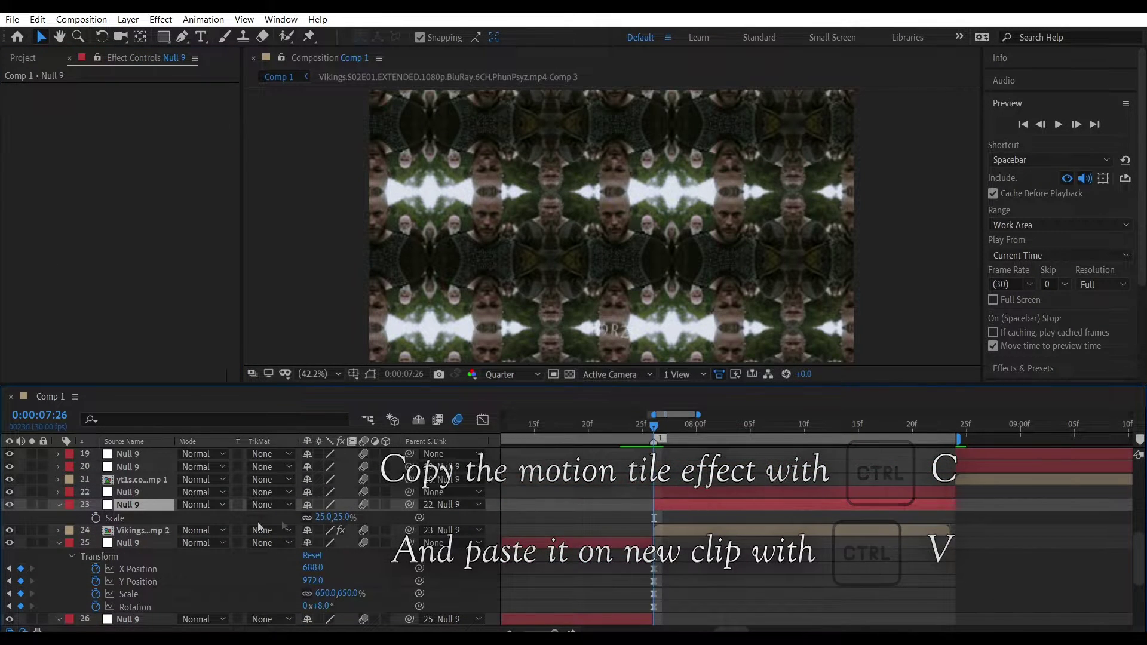
{"action": "left_click", "coordinate": [103, 522]}
{"action": "key", "text": "space"}
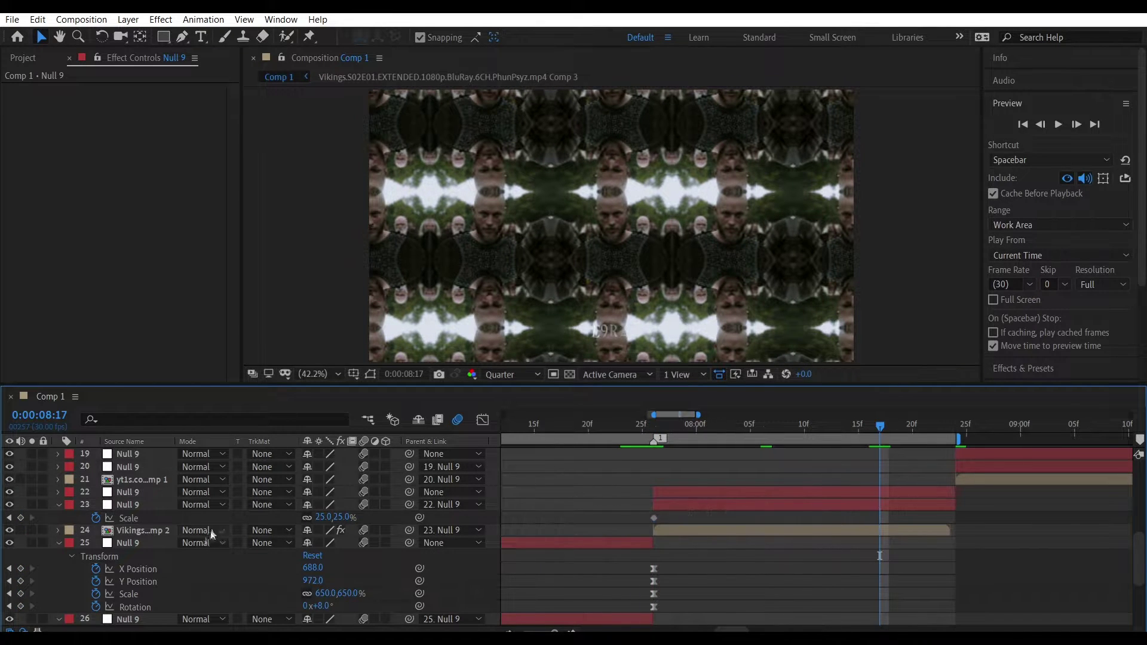
{"action": "type", "text": "30"}
{"action": "key", "text": "Return"}
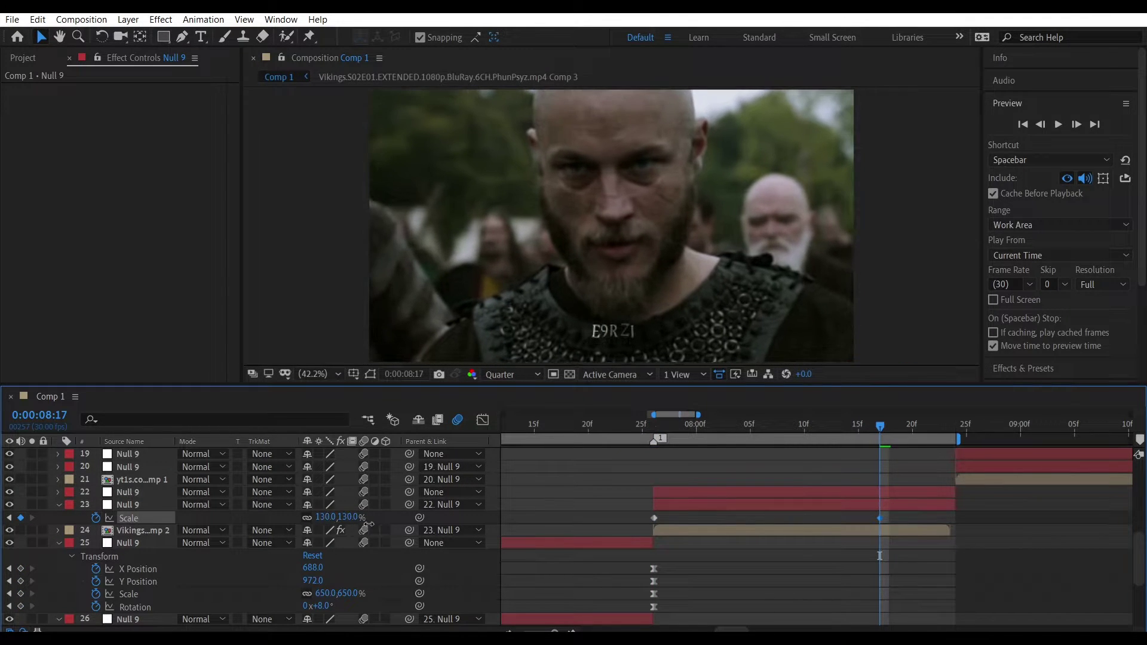
Steepen the first Scale handle so the zoom starts fast and slows down
{"action": "left_click", "coordinate": [674, 425]}
{"action": "key", "text": "shift+F3"}
{"action": "left_click_drag", "start_coordinate": [728, 591], "coordinate": [658, 515]}
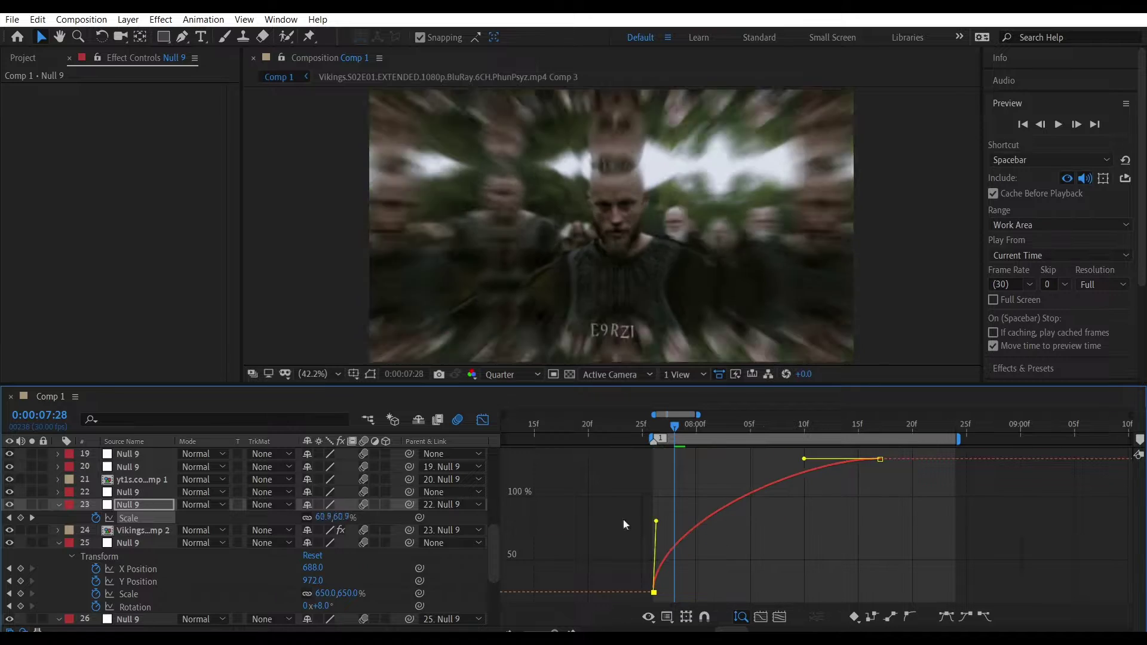
{"action": "key", "text": "shift+F3"}
Reveal layer 22 null's Rotation and return to the 07:26 keyframe
{"action": "scroll", "coordinate": [604, 578], "scroll_direction": "down", "scroll_amount": 2}
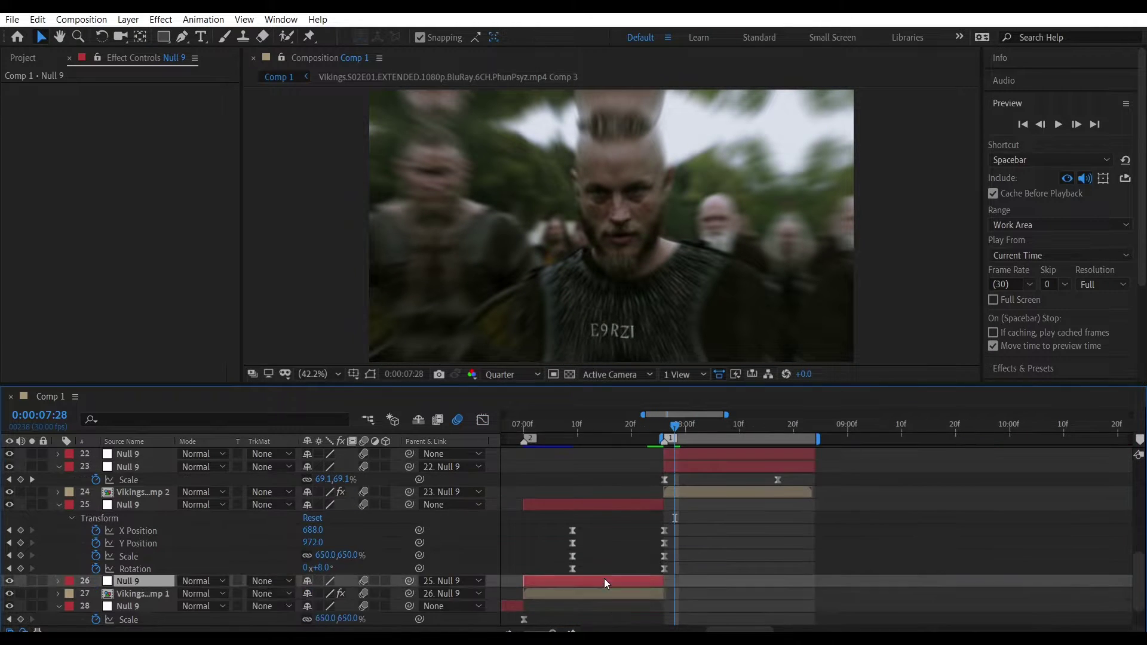
{"action": "key", "text": "Page_Down"}
{"action": "key", "text": "Page_Down"}
{"action": "scroll", "coordinate": [827, 511], "scroll_direction": "up", "scroll_amount": 2}
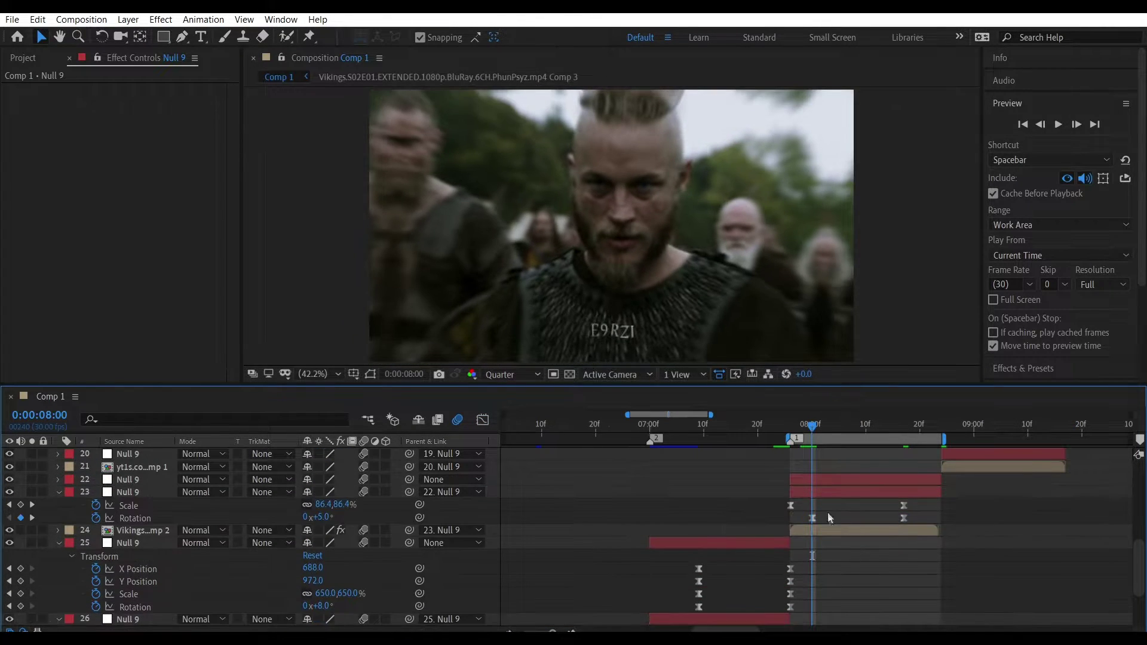
{"action": "scroll", "coordinate": [777, 526], "scroll_direction": "up", "scroll_amount": 3}
{"action": "left_click", "coordinate": [878, 517]}
{"action": "key", "text": "r"}
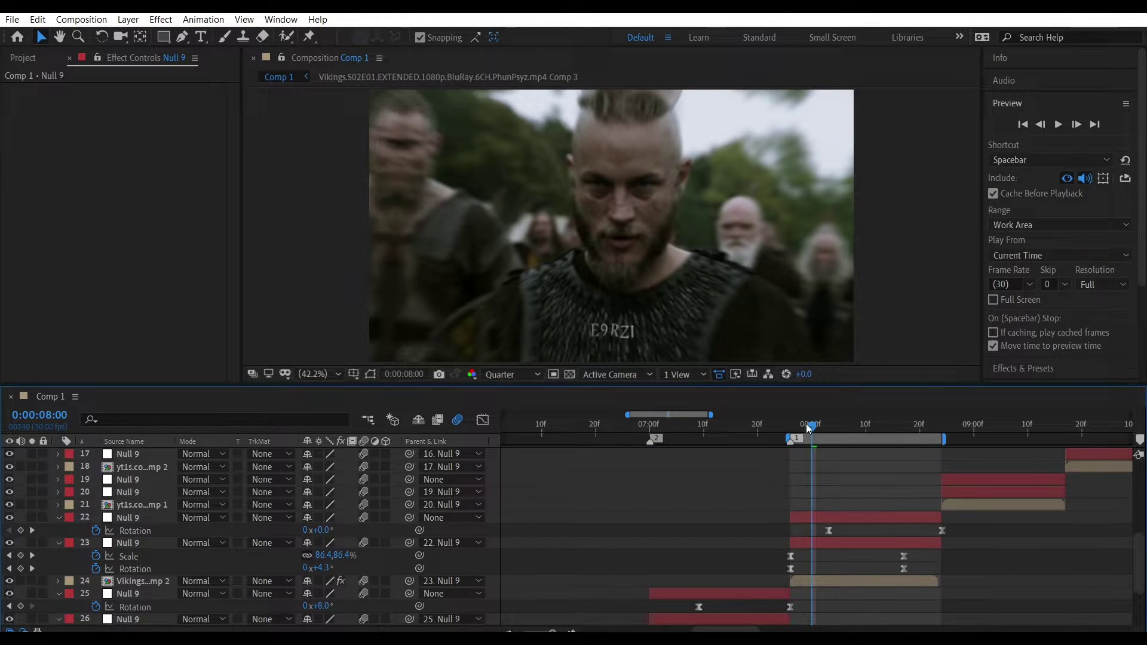
{"action": "key", "text": "j"}
Offset layer 23 null's Position, separate X and Y, and set Y to 138 at 08:17
{"action": "left_click", "coordinate": [822, 544]}
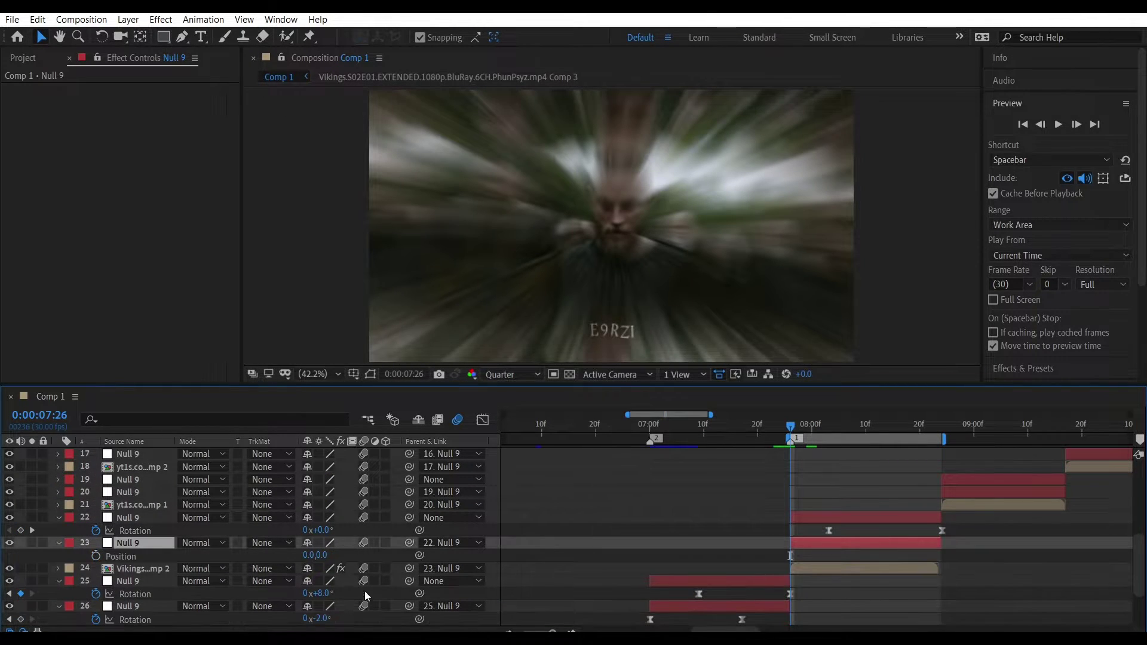
{"action": "key", "text": "p"}
{"action": "left_click_drag", "start_coordinate": [322, 555], "coordinate": [453, 531]}
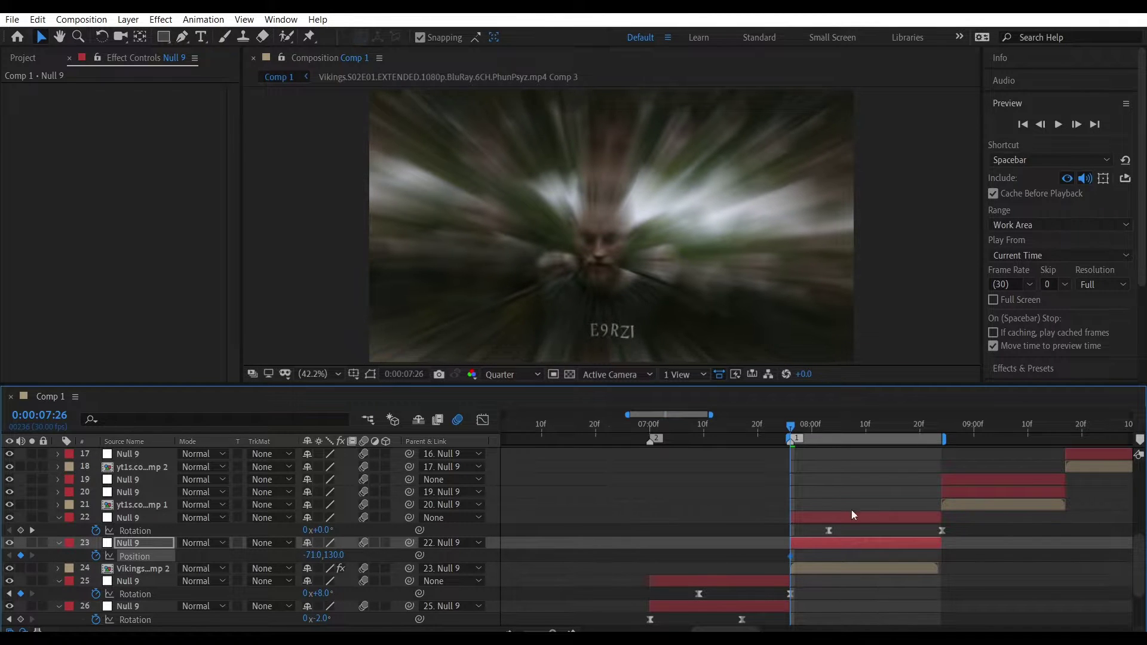
{"action": "right_click", "coordinate": [143, 557]}
{"action": "left_click", "coordinate": [191, 412]}
{"action": "key", "text": "u"}
{"action": "key", "text": "k"}
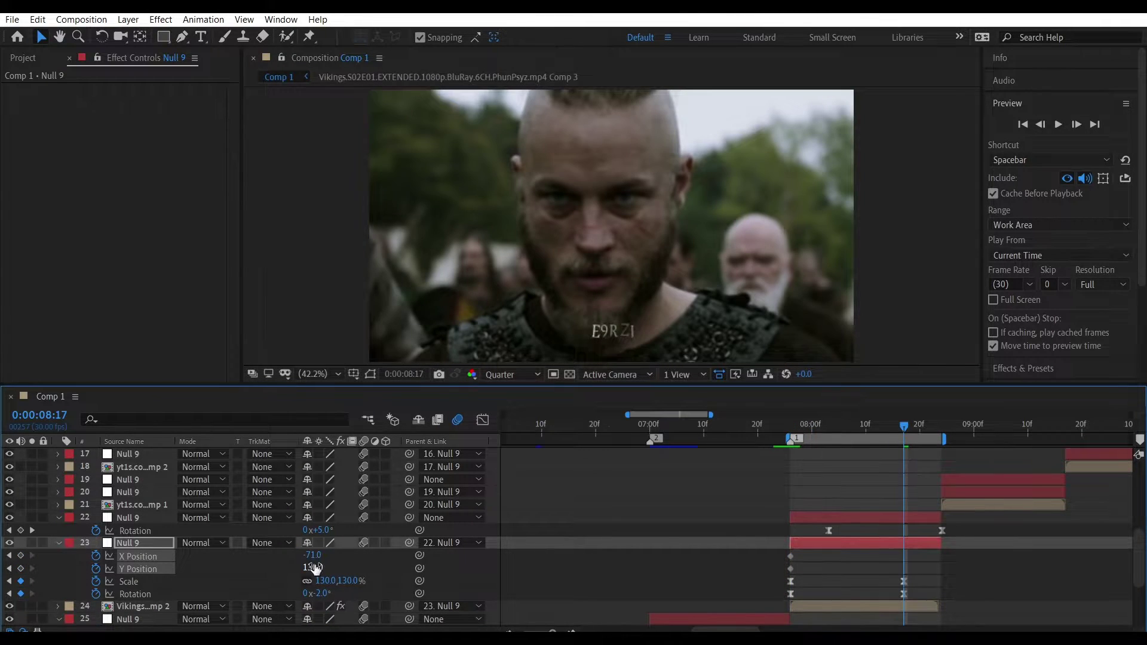
{"action": "left_click_drag", "start_coordinate": [314, 568], "coordinate": [321, 566]}
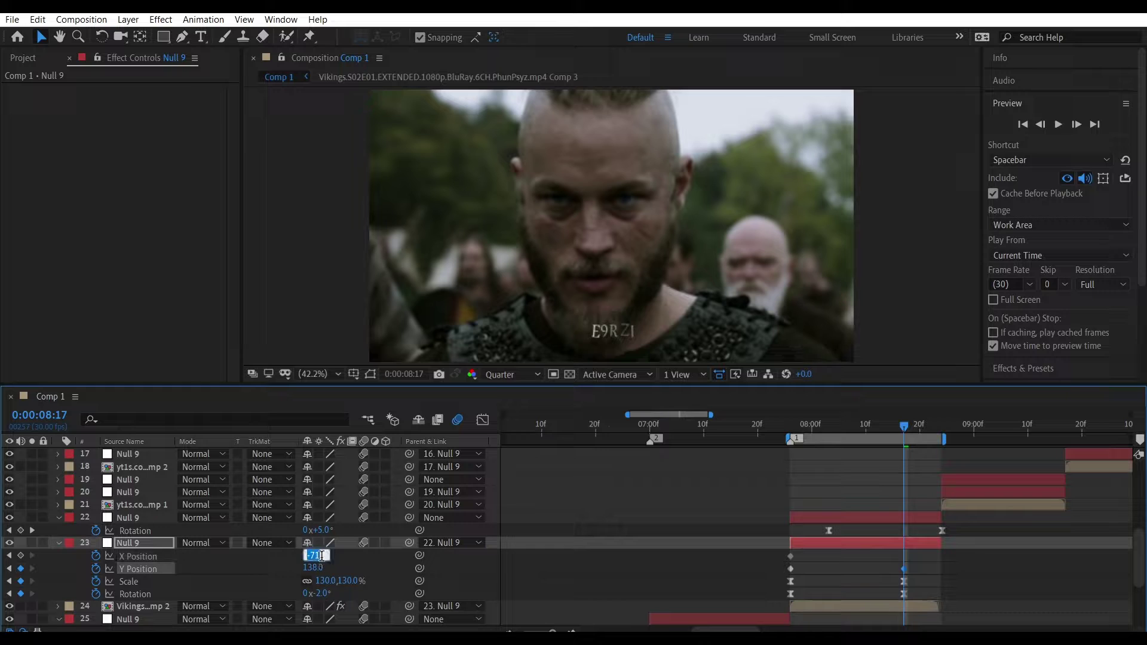
{"action": "key", "text": "Return"}
{"action": "key", "text": "j"}
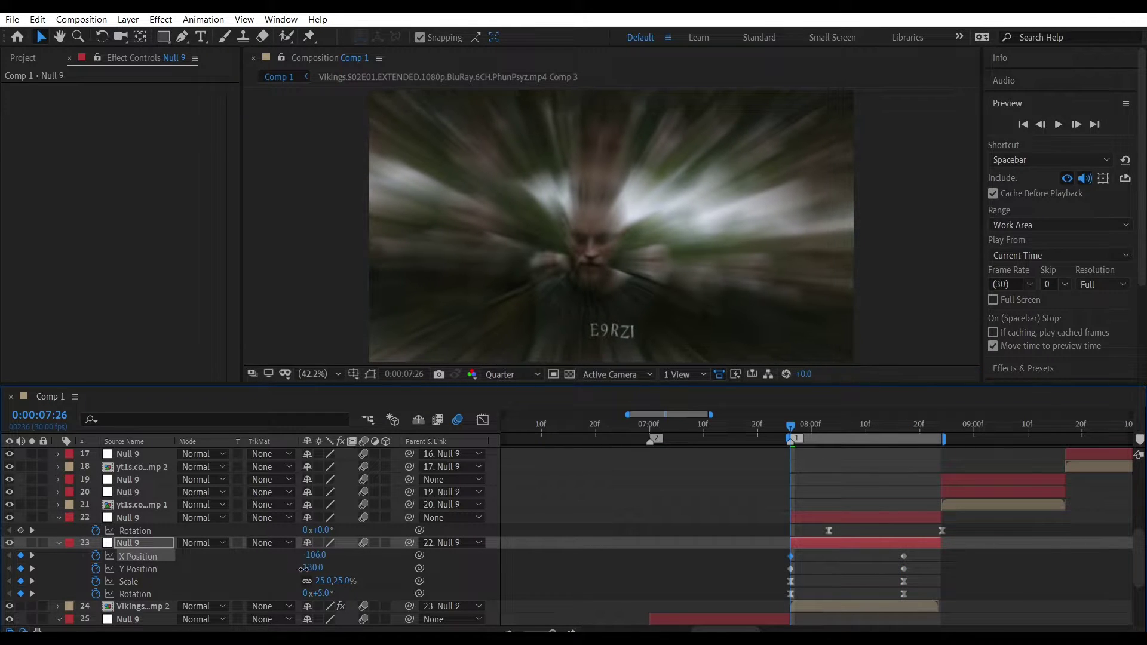
Check the X and Y Position curves of layer 23, then preview the transition
{"action": "key", "text": "shift+F3"}
{"action": "key", "text": "shift+F3"}
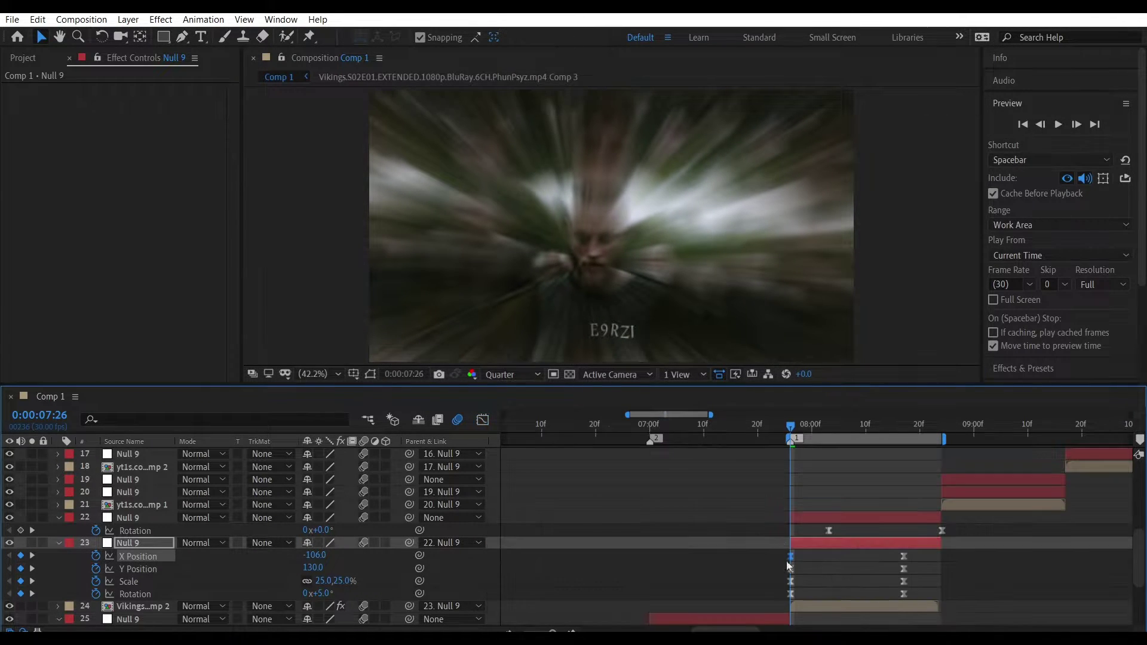
{"action": "left_click", "coordinate": [791, 568]}
{"action": "key", "text": "shift+F3"}
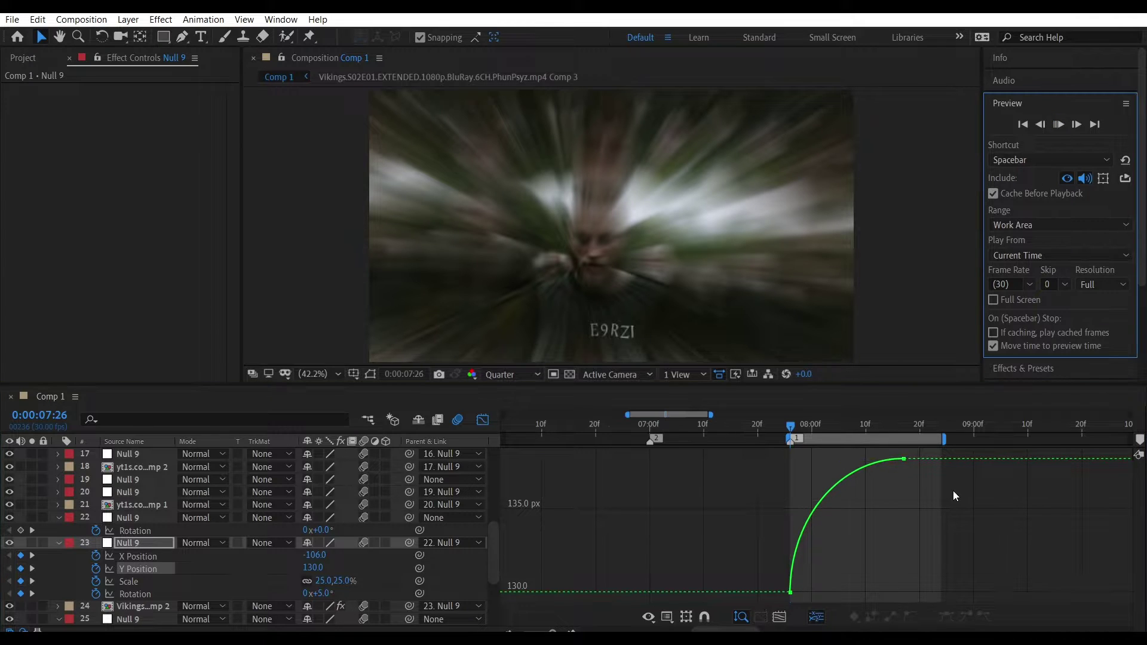
{"action": "left_click", "coordinate": [952, 490]}
{"action": "key", "text": "shift+F3"}
{"action": "key", "text": "space"}
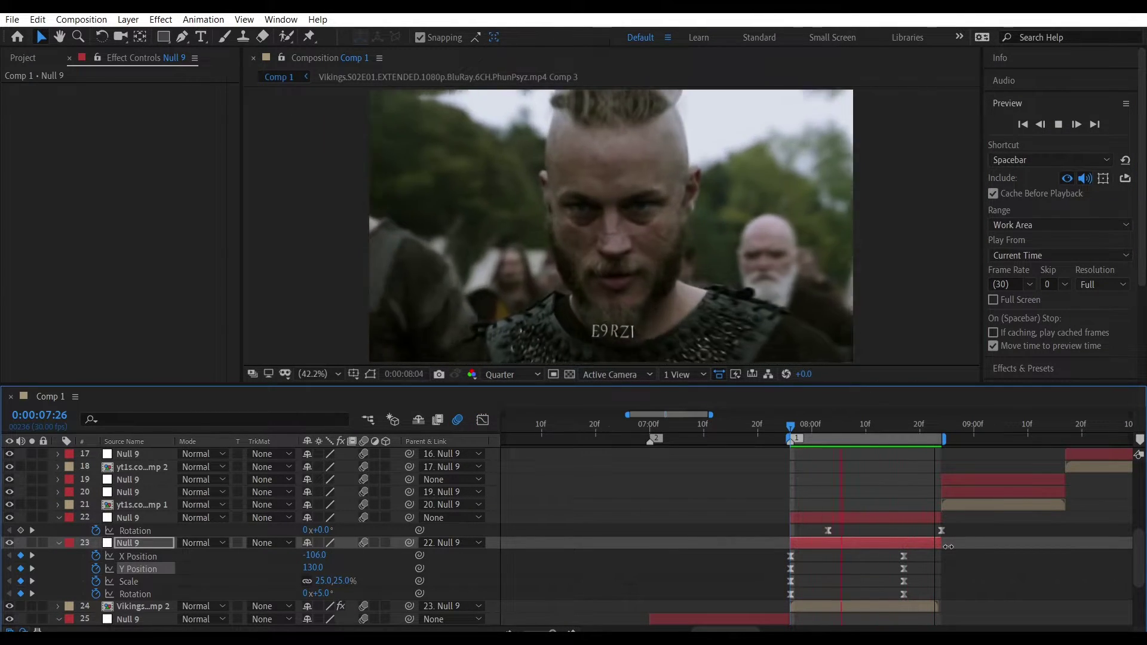
{"action": "key", "text": "space"}
Retime and adjust layer 22 null's Scale keyframes alongside its Rotation
{"action": "left_click", "coordinate": [880, 519]}
{"action": "key", "text": "s"}
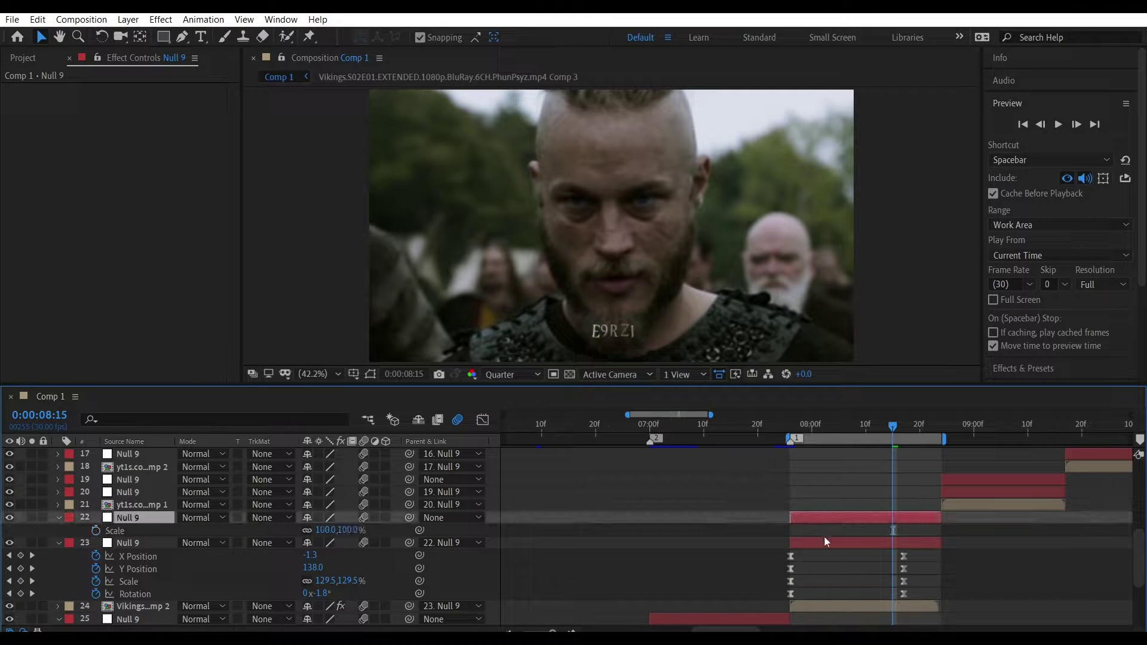
{"action": "key", "text": "shift+r"}
{"action": "left_click_drag", "start_coordinate": [892, 530], "coordinate": [852, 532]}
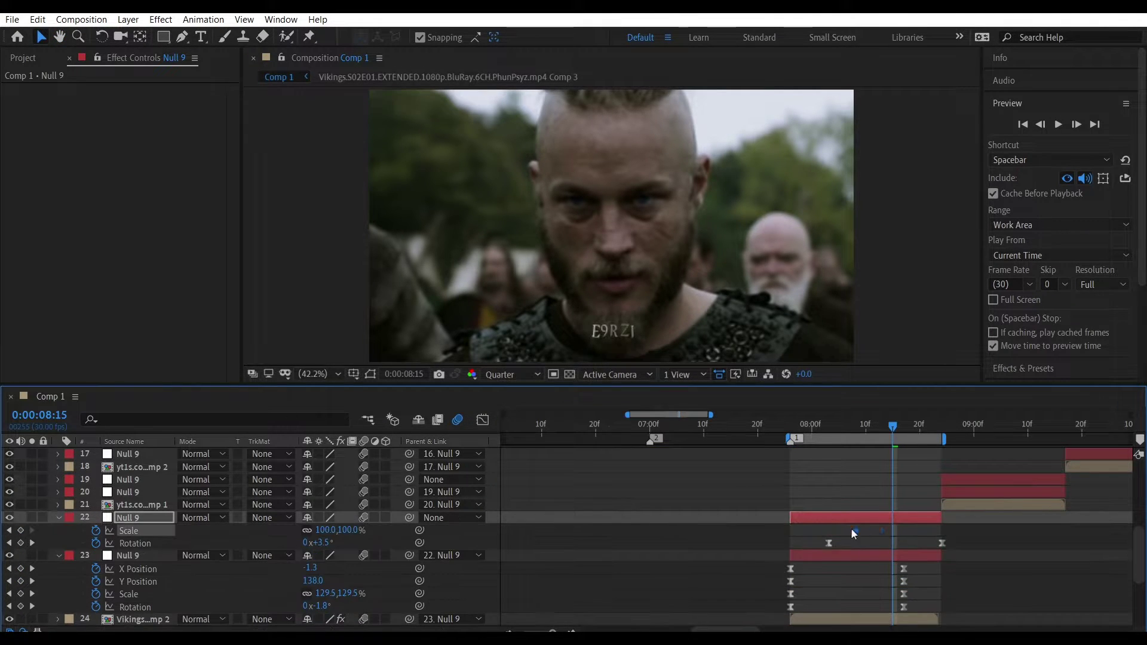
{"action": "left_click_drag", "start_coordinate": [349, 537], "coordinate": [360, 535]}
{"action": "key", "text": "Return"}
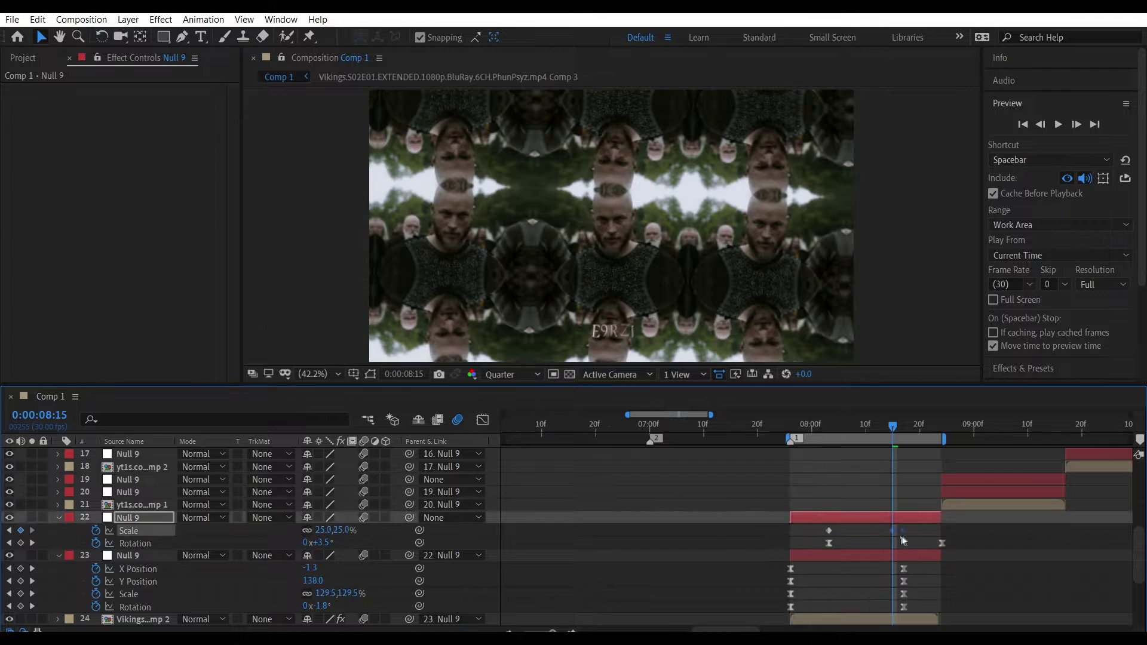
{"action": "left_click_drag", "start_coordinate": [893, 529], "coordinate": [942, 530]}
Give layer 22's Scale a long, steep ease-in and extend the work area over the next clip
{"action": "key", "text": "shift+F3"}
{"action": "left_click_drag", "start_coordinate": [848, 458], "coordinate": [940, 459]}
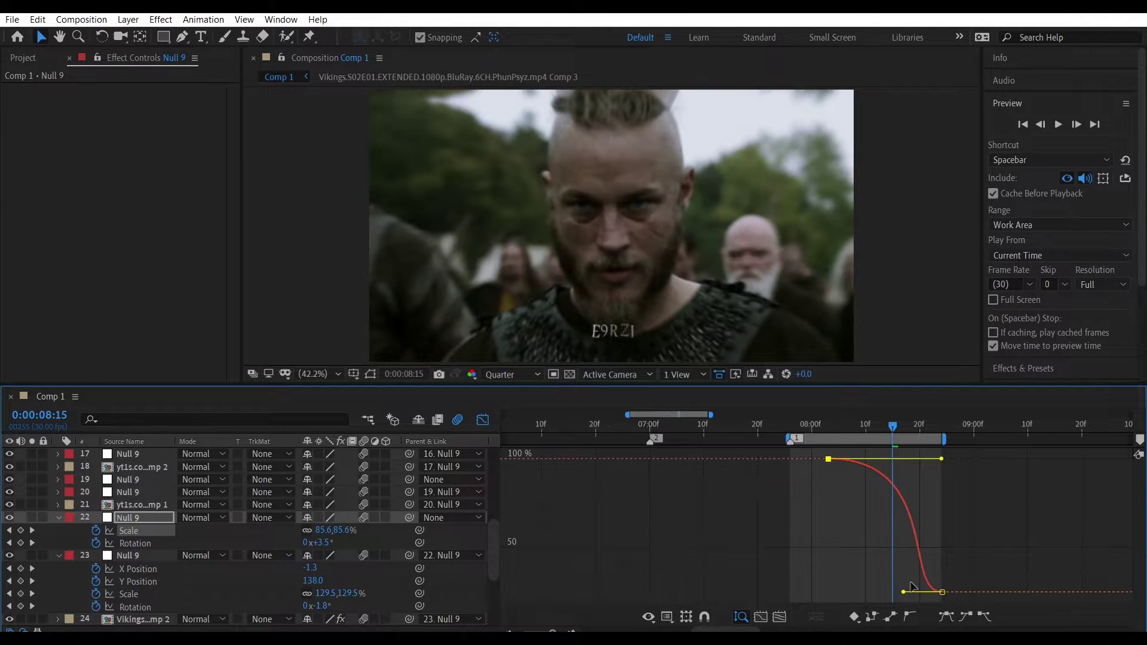
{"action": "left_click_drag", "start_coordinate": [903, 592], "coordinate": [939, 481]}
{"action": "key", "text": "space"}
{"action": "left_click", "coordinate": [483, 419]}
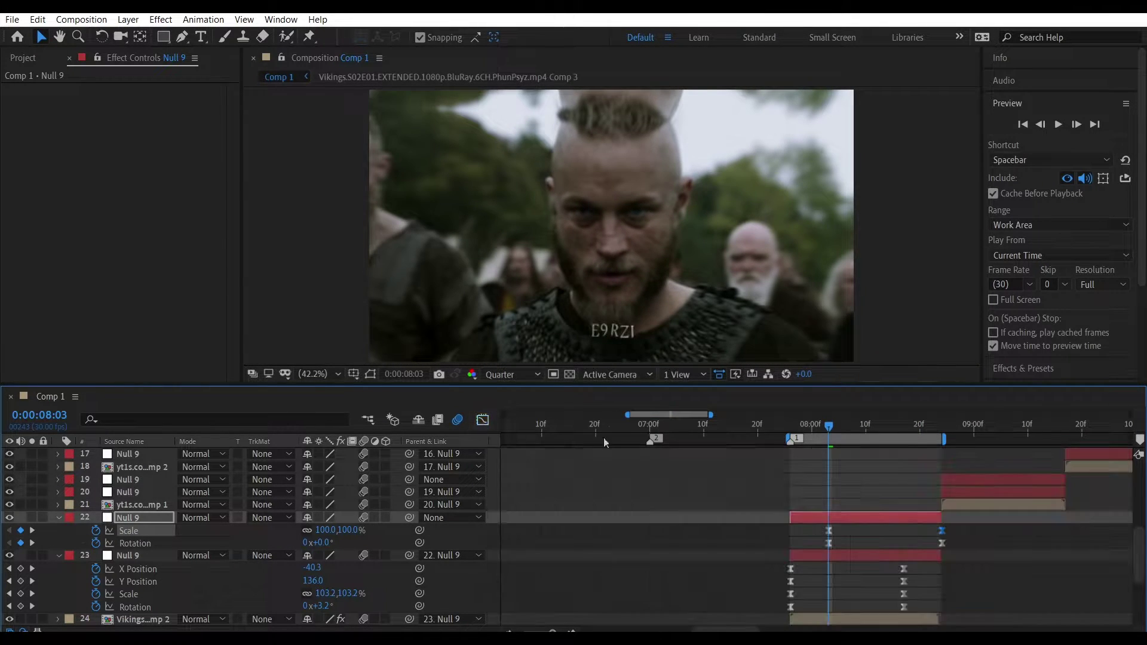
{"action": "left_click_drag", "start_coordinate": [944, 439], "coordinate": [1068, 438]}
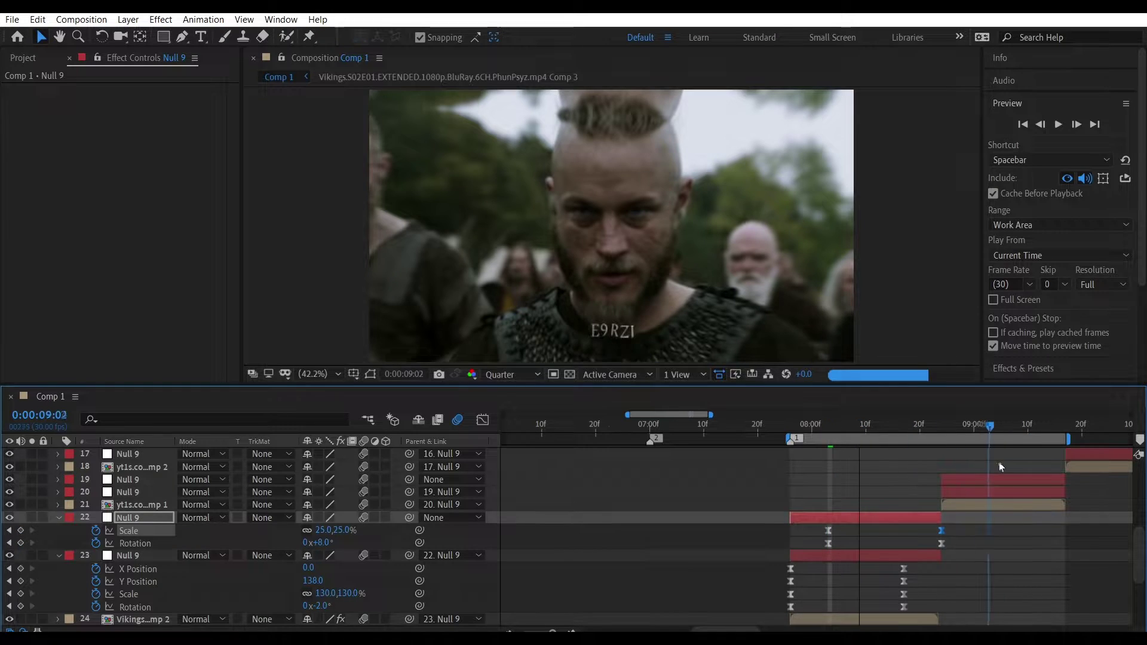
{"action": "scroll", "coordinate": [956, 507], "scroll_direction": "down", "scroll_amount": 3}
Select the Vikings clip on layer 24 to inspect its Motion Tile, then select layer 21
{"action": "left_click", "coordinate": [918, 555]}
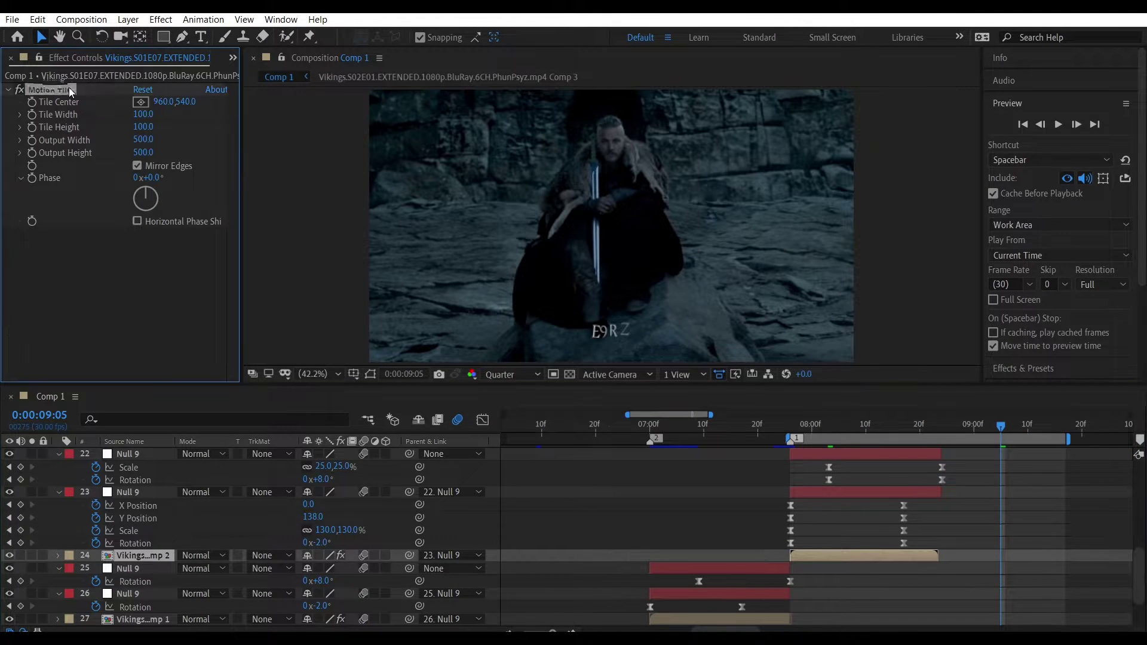
{"action": "scroll", "coordinate": [1010, 497], "scroll_direction": "up", "scroll_amount": 3}
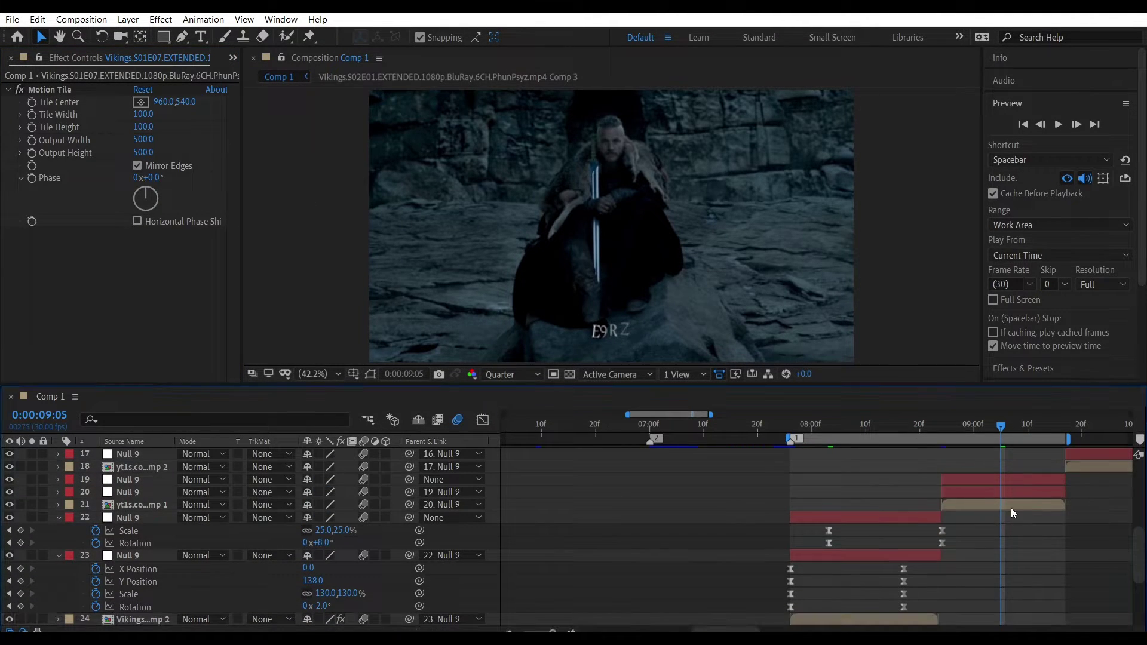
{"action": "left_click", "coordinate": [1011, 508]}
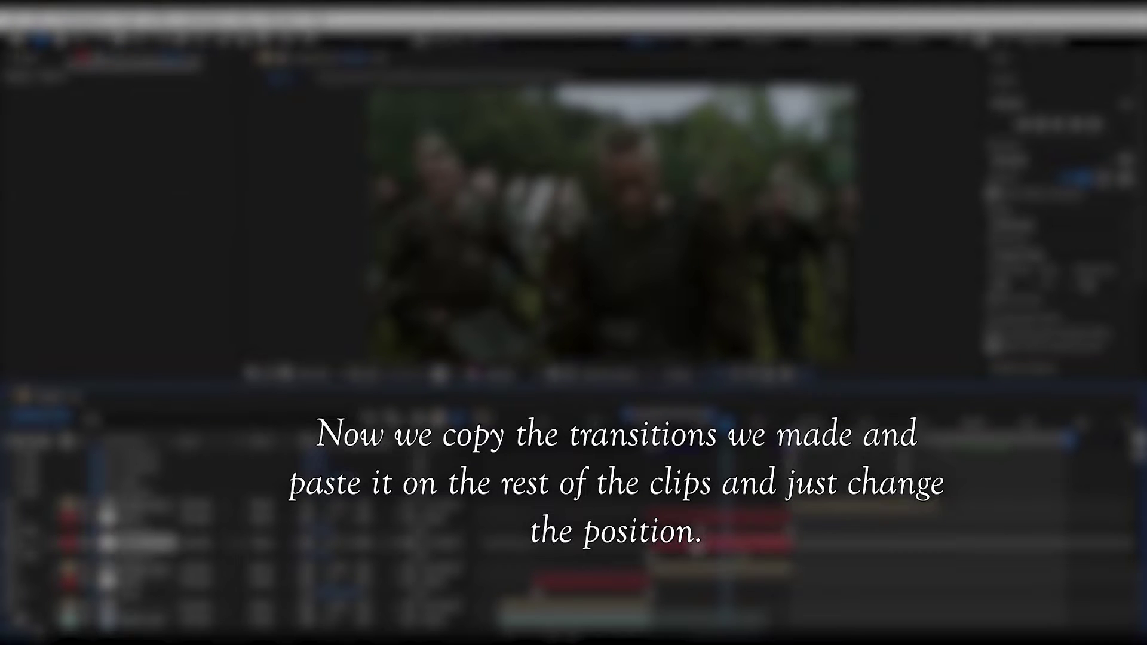
Paste the null keyframes, nudge layer 19's keyframes slightly later, and preview
{"action": "key", "text": "ctrl+v"}
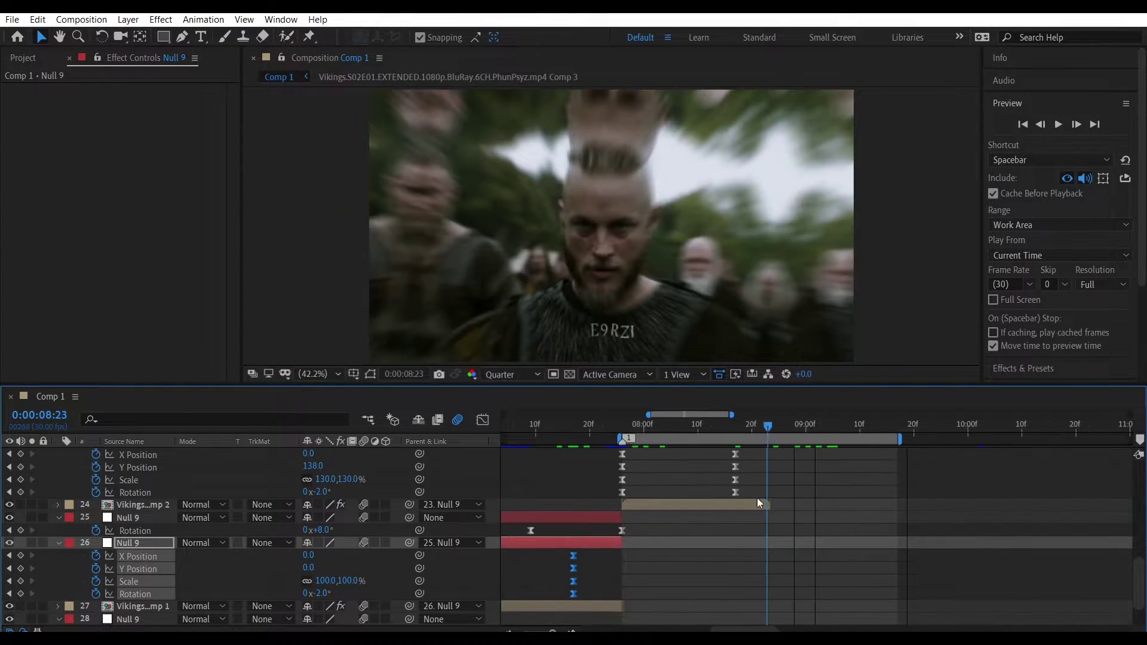
{"action": "scroll", "coordinate": [793, 527], "scroll_direction": "down", "scroll_amount": 5}
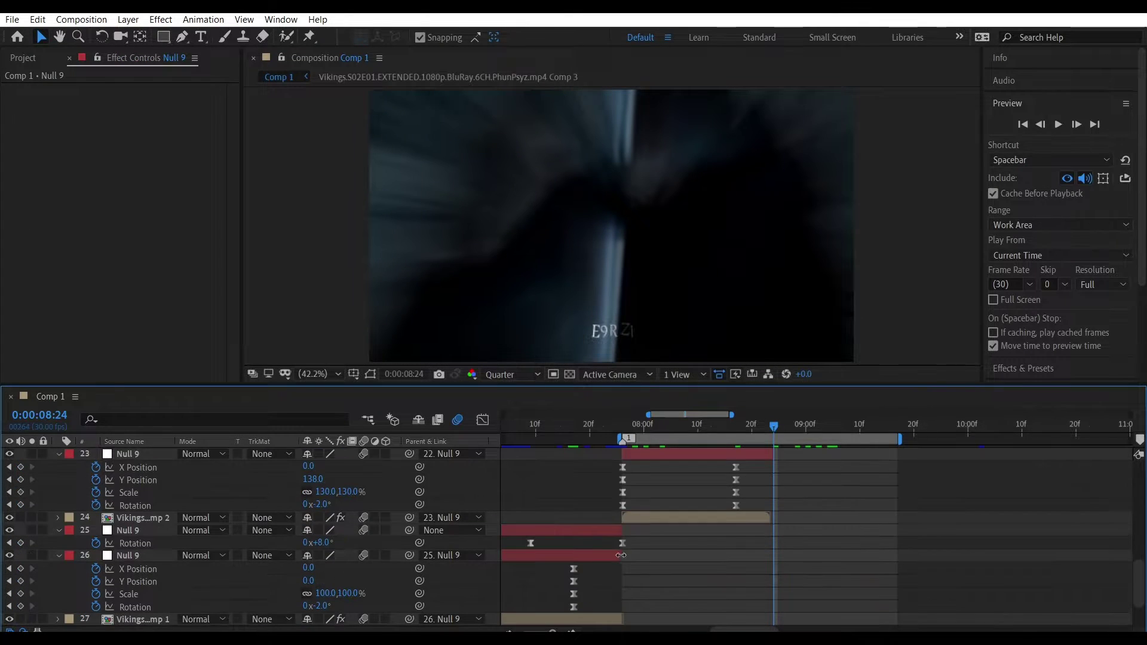
{"action": "scroll", "coordinate": [793, 527], "scroll_direction": "left", "scroll_amount": 5}
{"action": "left_click", "coordinate": [886, 532]}
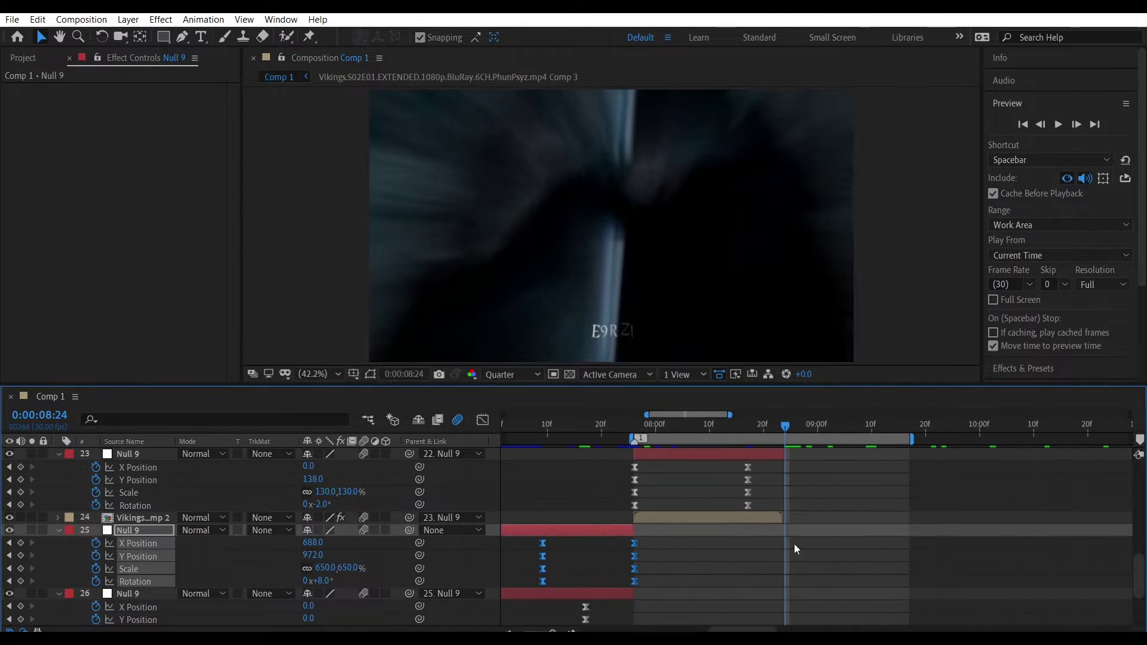
{"action": "left_click_drag", "start_coordinate": [905, 504], "coordinate": [910, 503]}
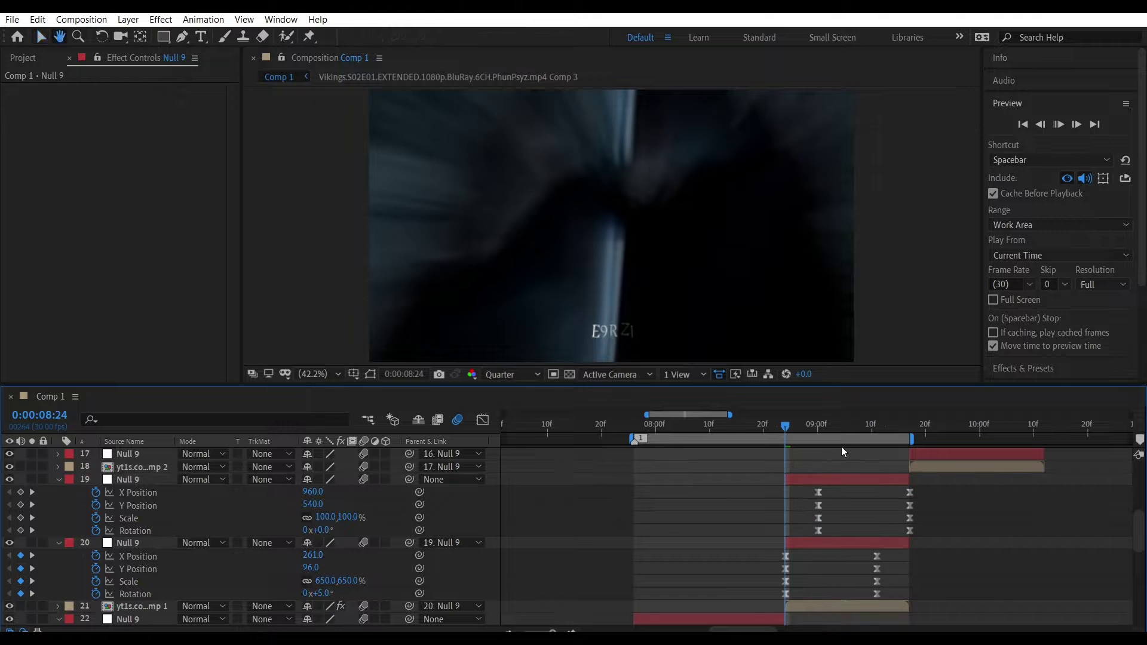
{"action": "key", "text": "space"}
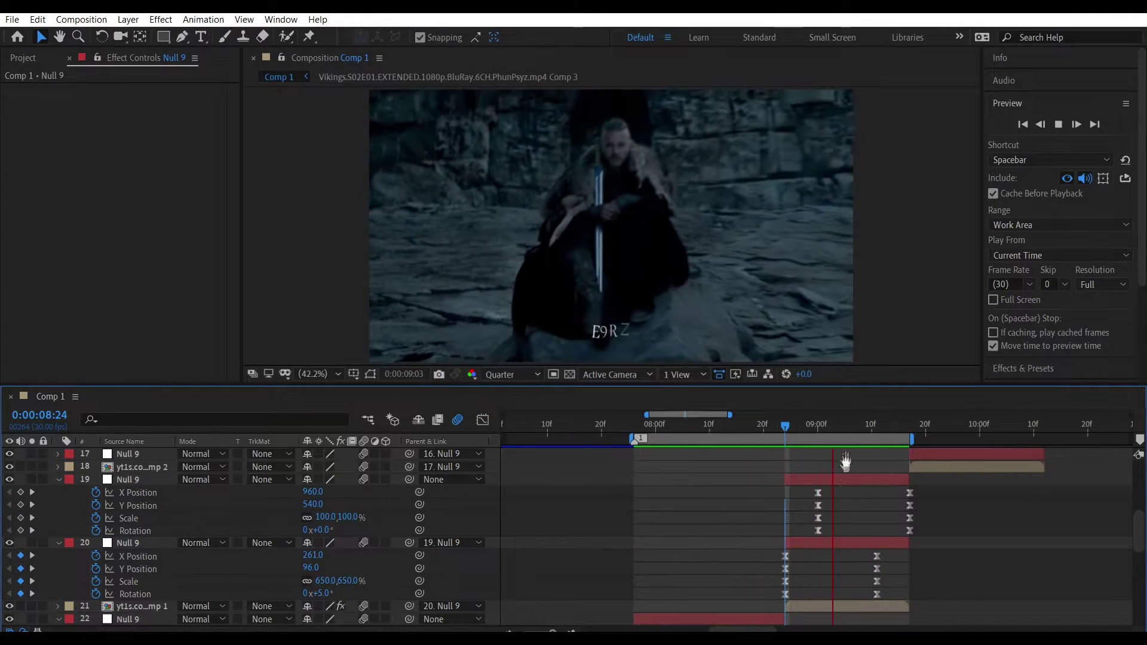
Try moving layer 19's Position keys to 09:05, undo, and start the work area at 08:24
{"action": "left_click", "coordinate": [844, 426]}
{"action": "mouse_move", "coordinate": [923, 489]}
{"action": "left_mouse_down"}
{"action": "mouse_move", "coordinate": [903, 509]}
{"action": "mouse_move", "coordinate": [898, 495]}
{"action": "left_mouse_up"}
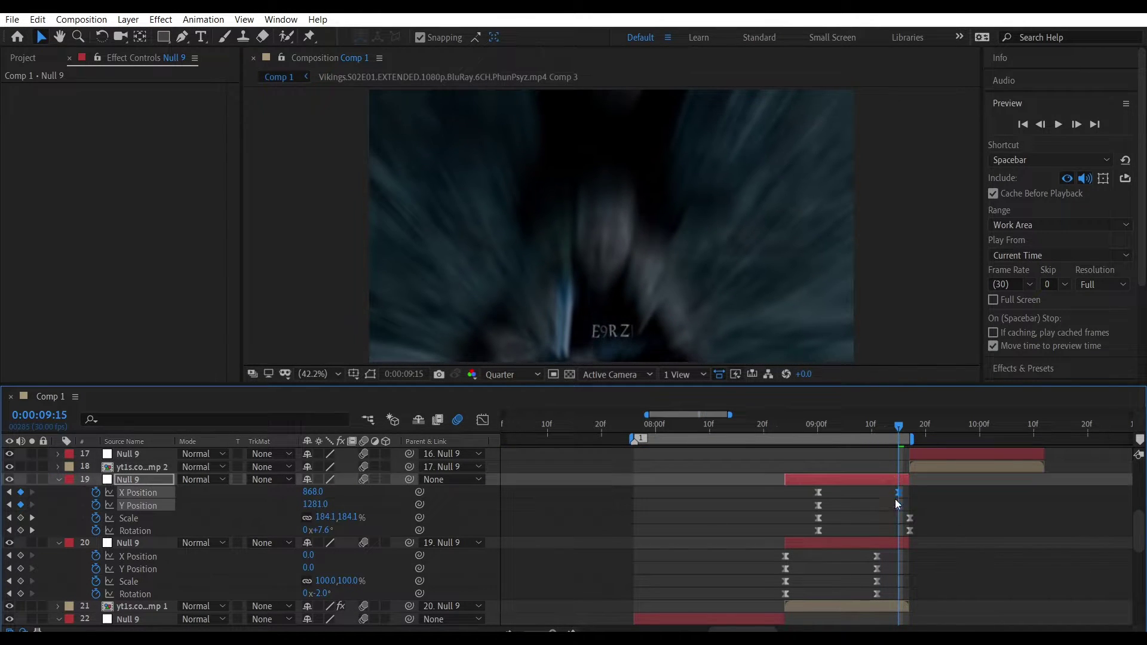
{"action": "key", "text": "ctrl+z"}
{"action": "left_click", "coordinate": [784, 427]}
{"action": "key", "text": "b"}
{"action": "key", "text": "space"}
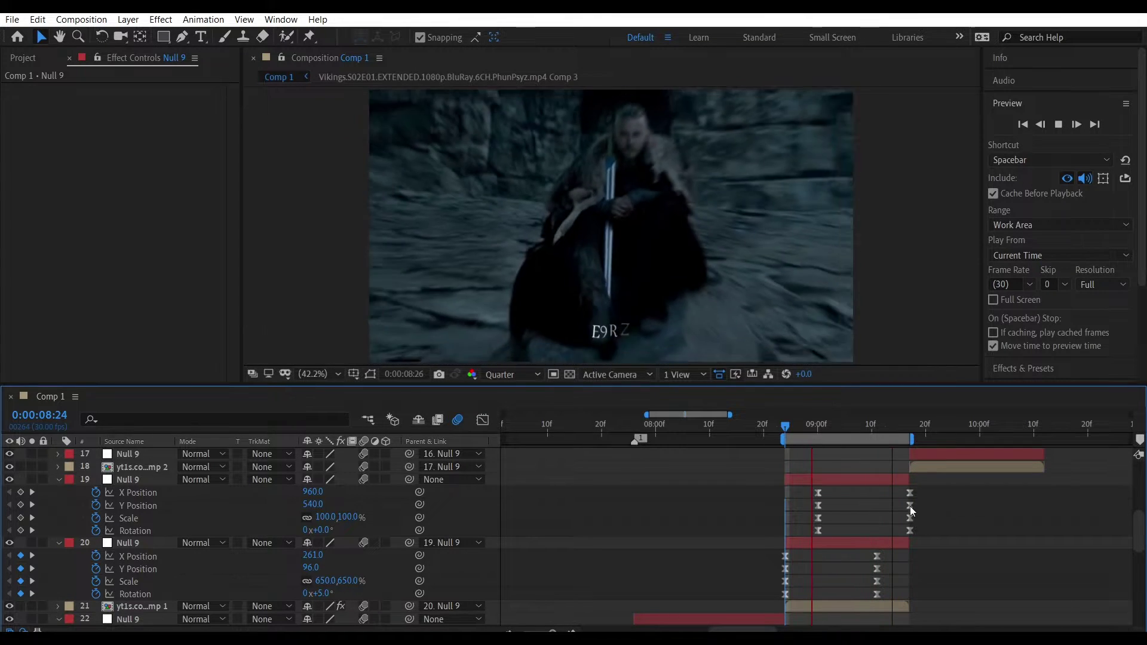
Inspect the speed curve of layer 19's last Y Position keyframe, then move time to 09:20
{"action": "left_click", "coordinate": [909, 505]}
{"action": "key", "text": "space"}
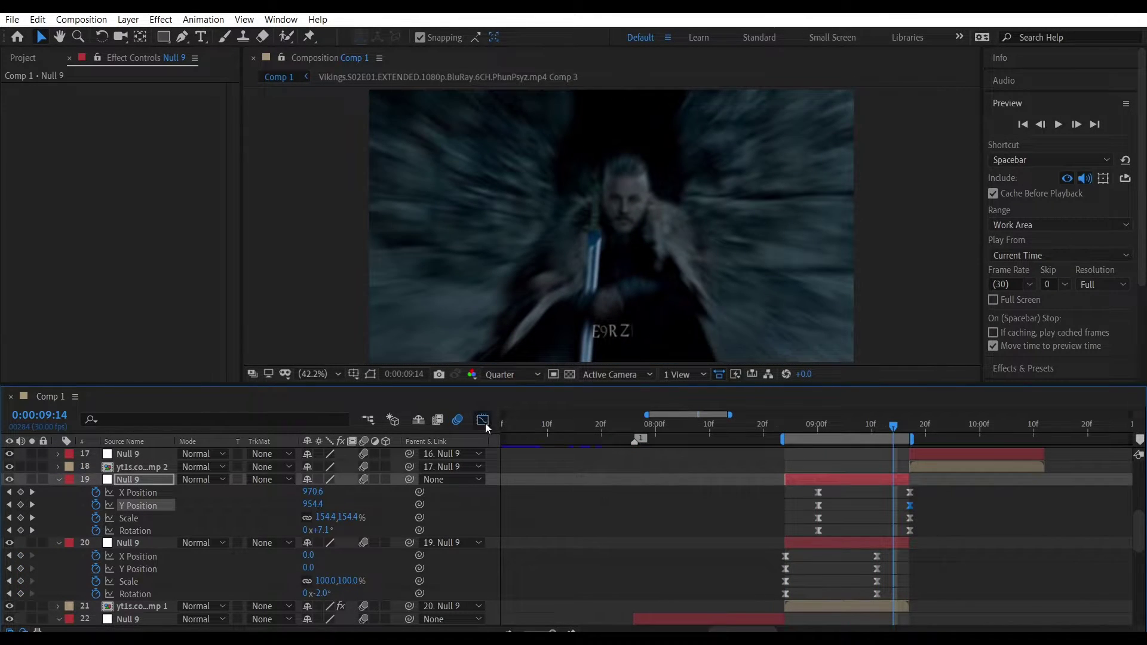
{"action": "left_click", "coordinate": [483, 420]}
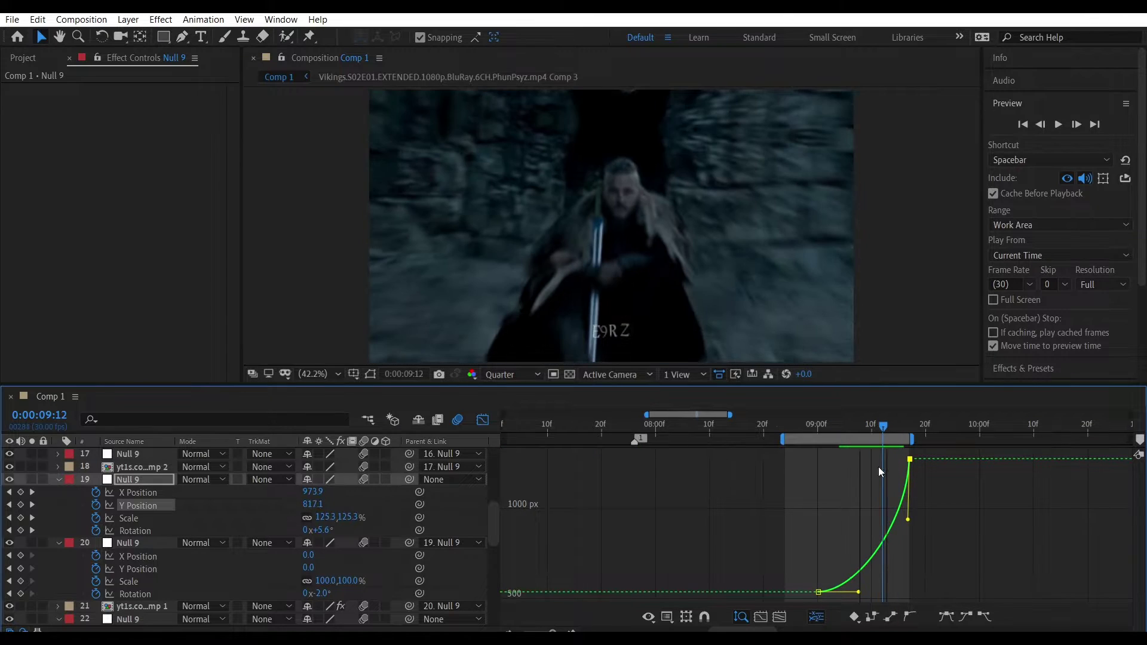
{"action": "key", "text": "shift+F3"}
{"action": "left_click_drag", "start_coordinate": [912, 439], "coordinate": [1047, 439]}
Preview the zoom transition from 09:09 and stop at 09:24
{"action": "scroll", "coordinate": [888, 518], "scroll_direction": "up", "scroll_amount": 2}
{"action": "left_click", "coordinate": [956, 492]}
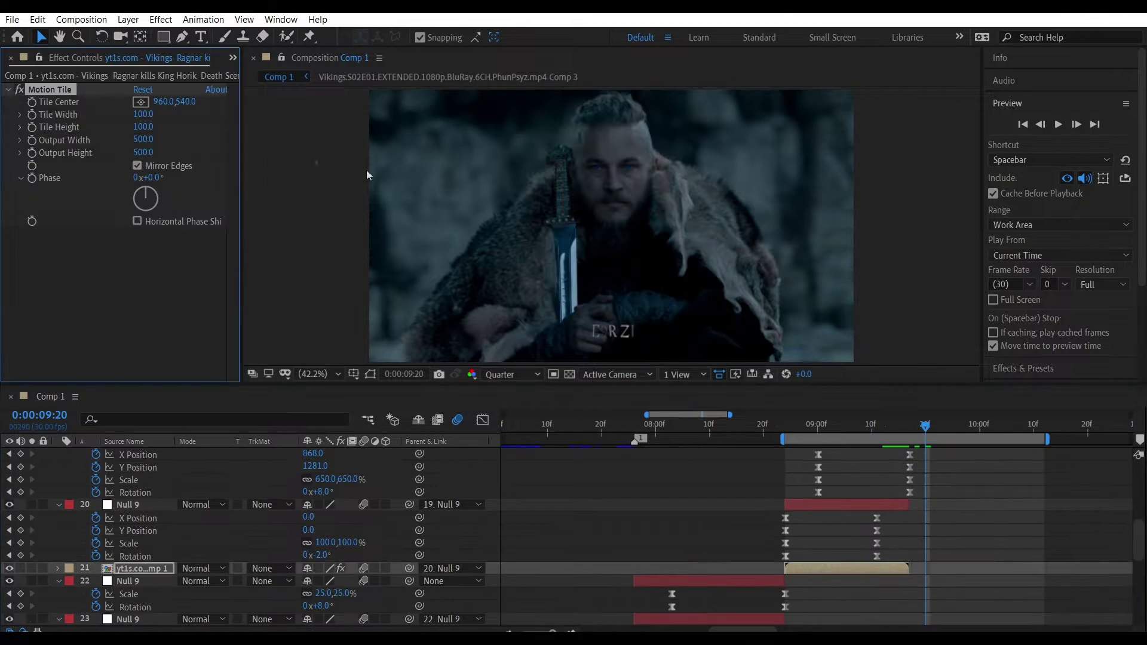
{"action": "scroll", "coordinate": [888, 517], "scroll_direction": "down", "scroll_amount": 4}
{"action": "left_click", "coordinate": [714, 530]}
{"action": "key", "text": "space"}
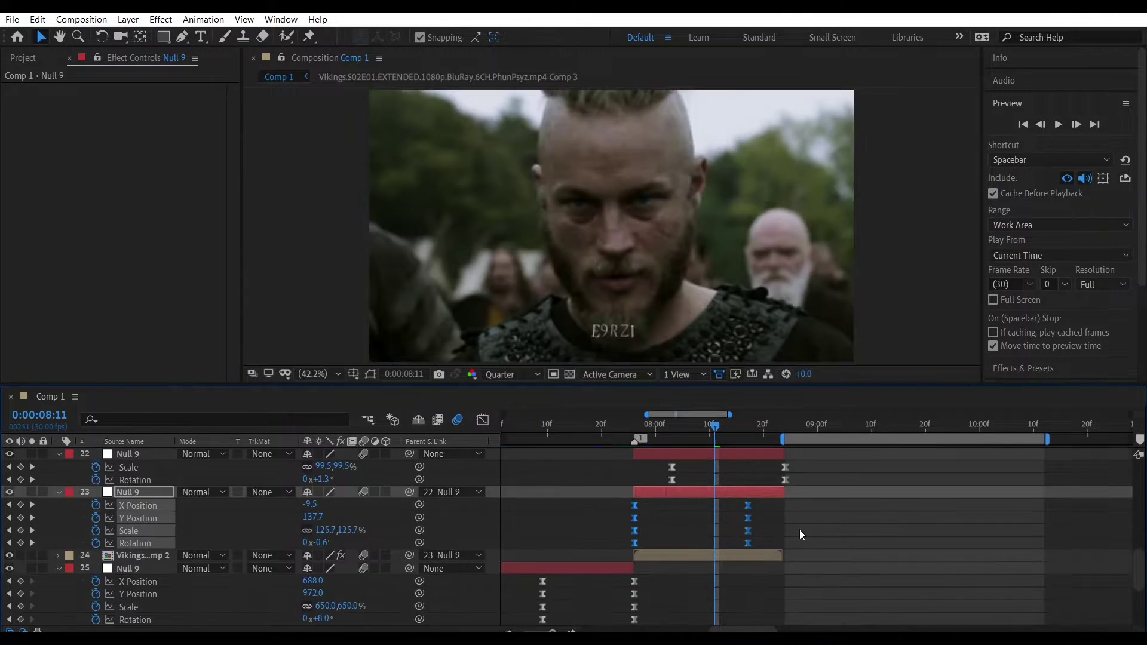
{"action": "scroll", "coordinate": [975, 534], "scroll_direction": "up", "scroll_amount": 5}
{"action": "scroll", "coordinate": [948, 495], "scroll_direction": "up", "scroll_amount": 3}
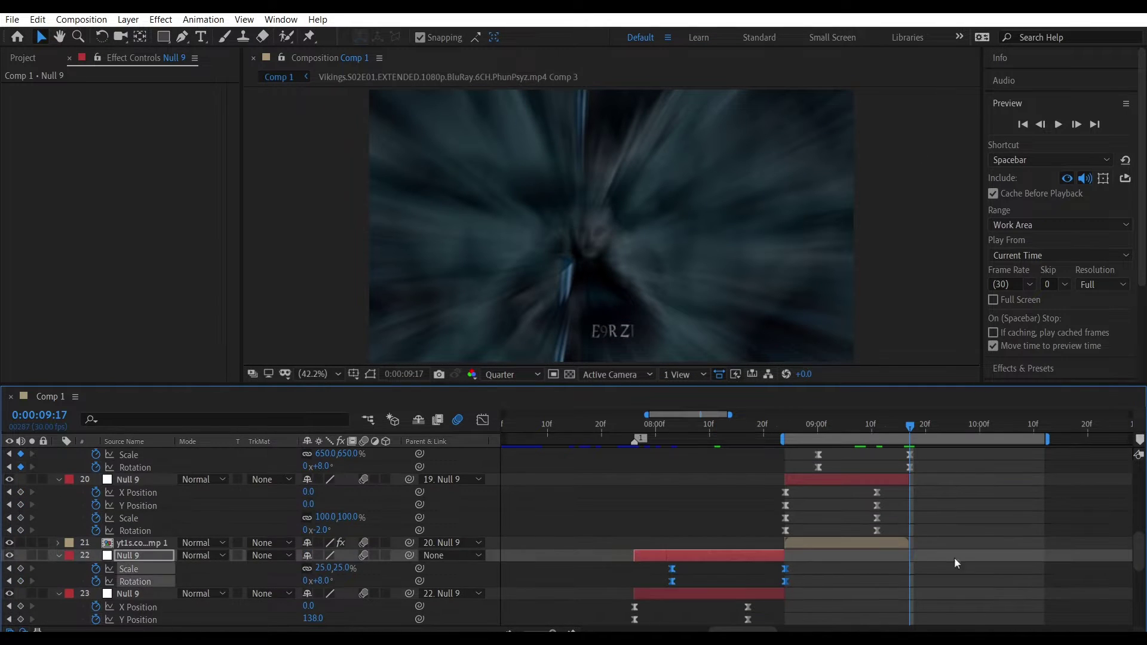
{"action": "scroll", "coordinate": [978, 511], "scroll_direction": "up", "scroll_amount": 3}
{"action": "left_click_drag", "start_coordinate": [912, 430], "coordinate": [866, 430]}
{"action": "key", "text": "space"}
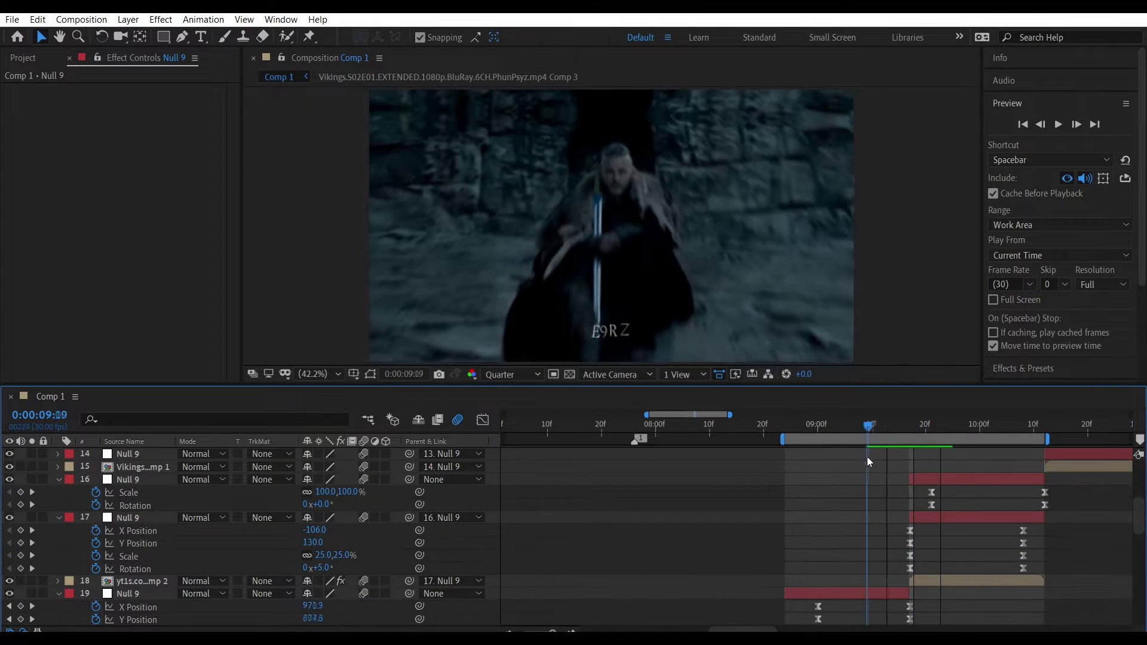
{"action": "scroll", "coordinate": [959, 473], "scroll_direction": "down", "scroll_amount": 1}
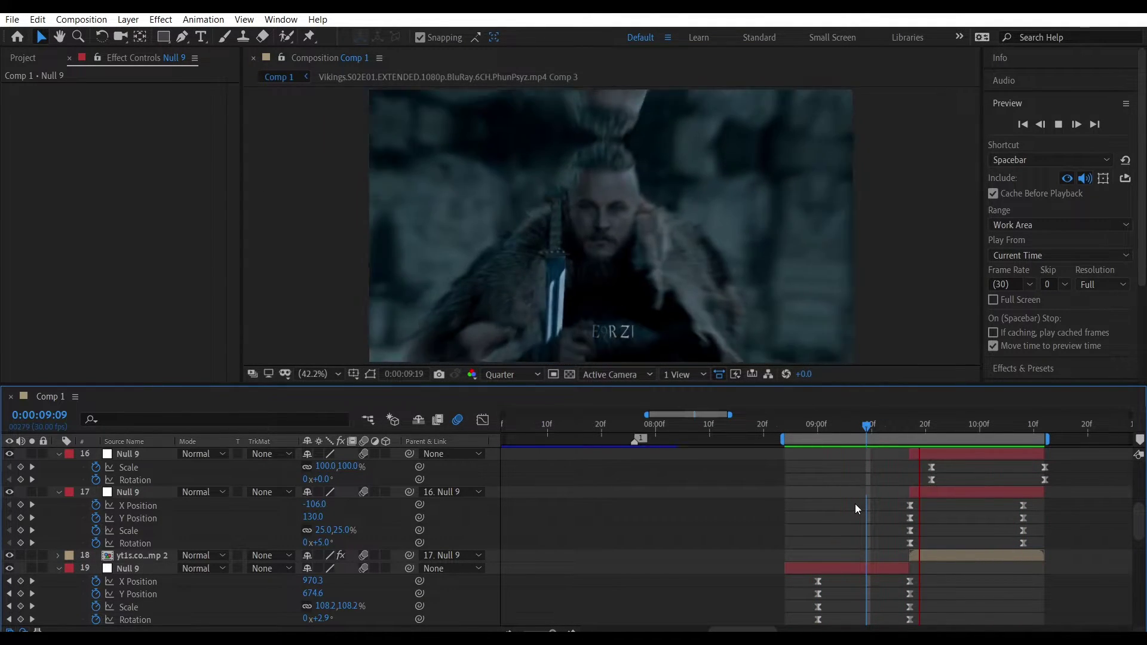
{"action": "left_click_drag", "start_coordinate": [999, 430], "coordinate": [914, 465]}
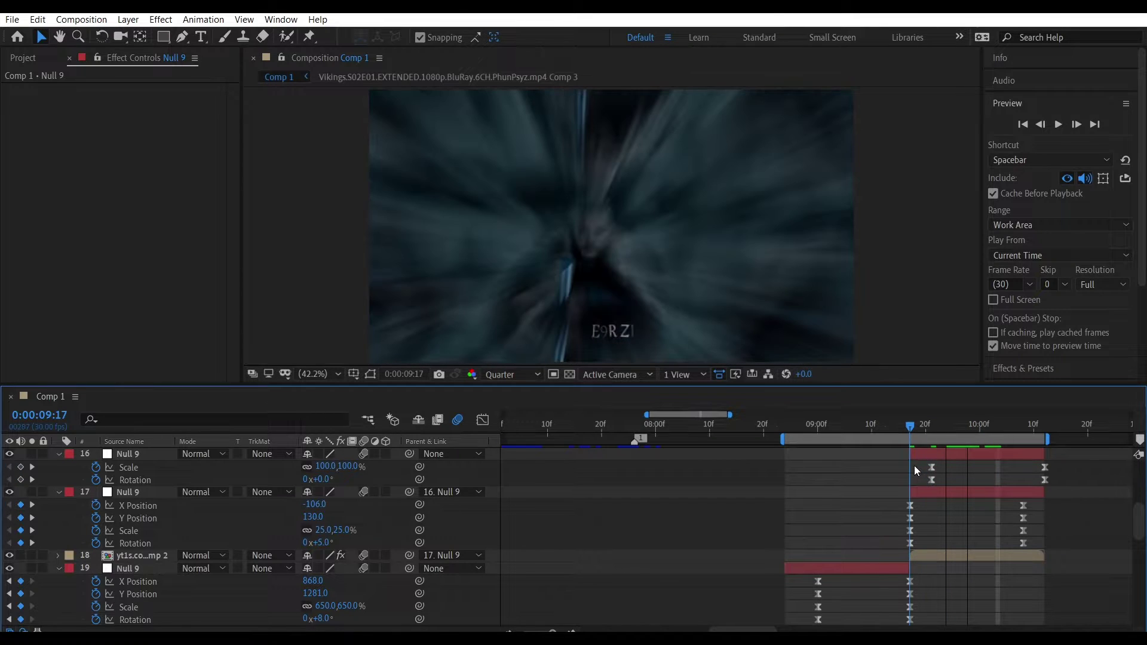
Set layer 17's Y Position keyframe at 09:17 to 286 and layer 19's to 1539
{"action": "left_click", "coordinate": [910, 519]}
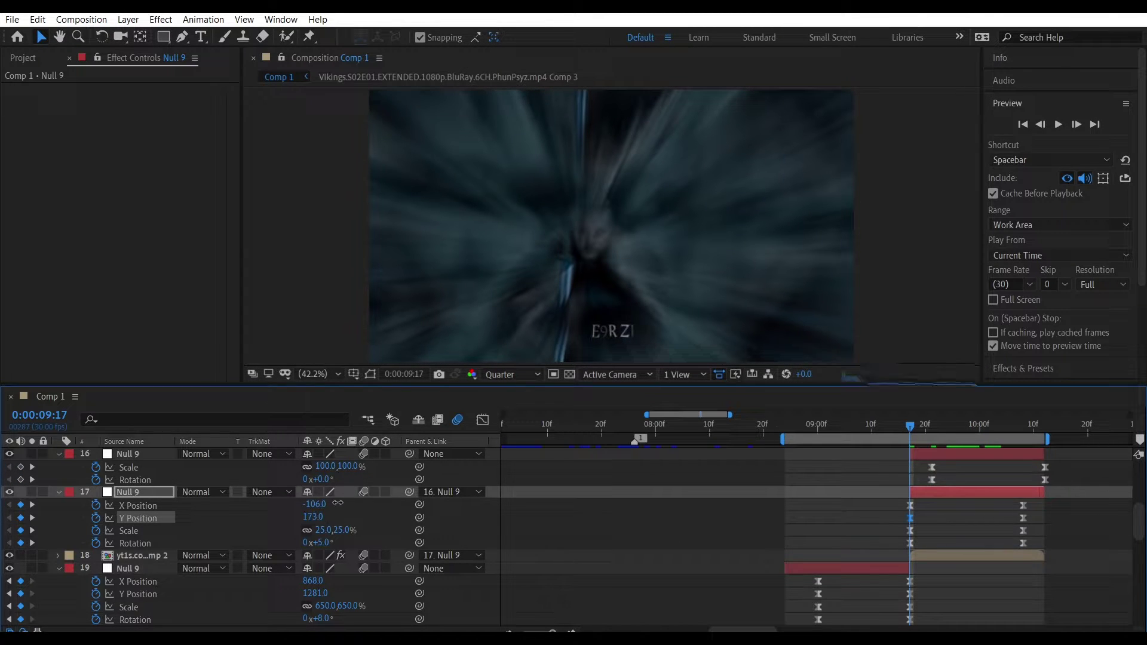
{"action": "left_click_drag", "start_coordinate": [314, 517], "coordinate": [364, 515]}
{"action": "left_click", "coordinate": [482, 420]}
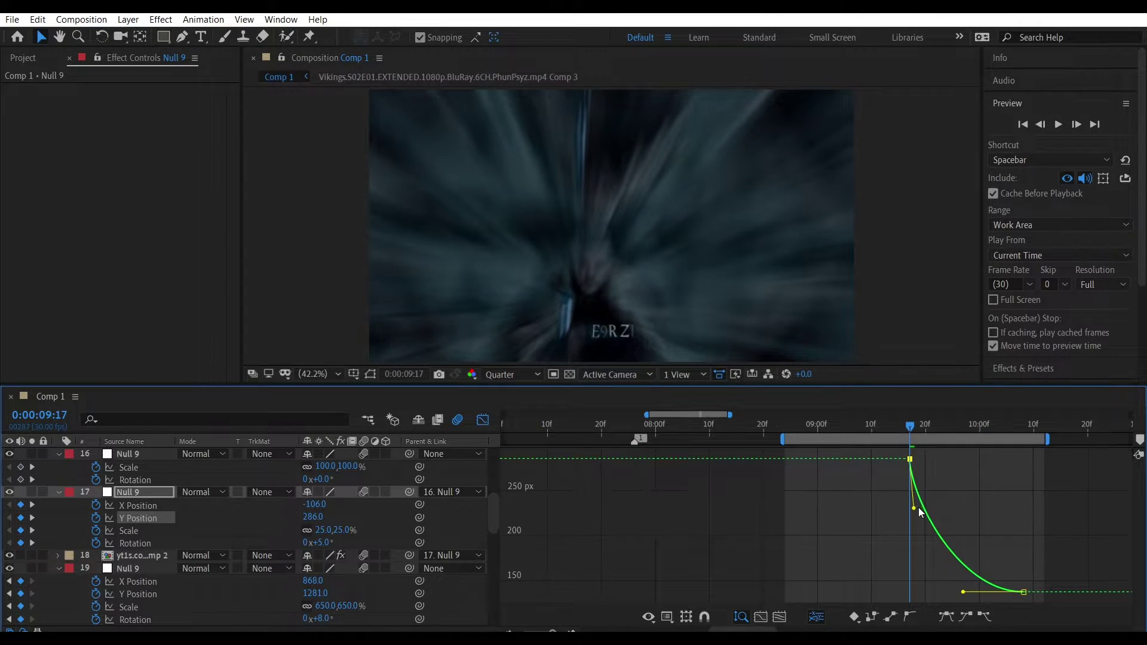
{"action": "key", "text": "shift+F3"}
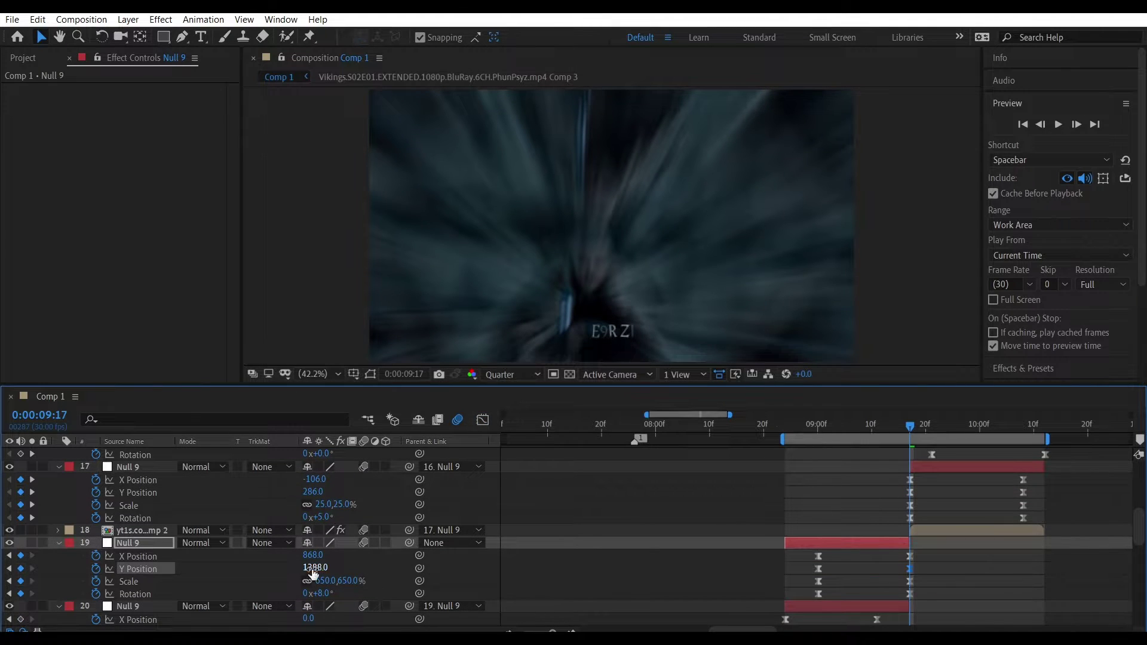
{"action": "left_click_drag", "start_coordinate": [312, 573], "coordinate": [402, 571]}
{"action": "key", "text": "shift+F3"}
{"action": "left_click", "coordinate": [485, 420]}
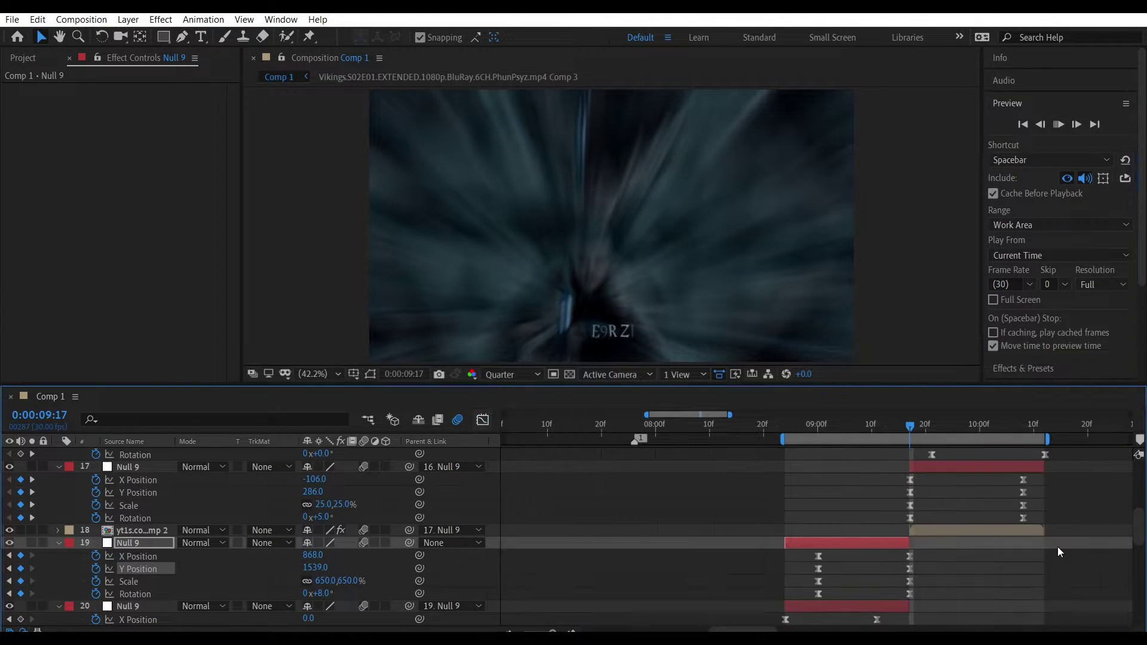
{"action": "key", "text": "space"}
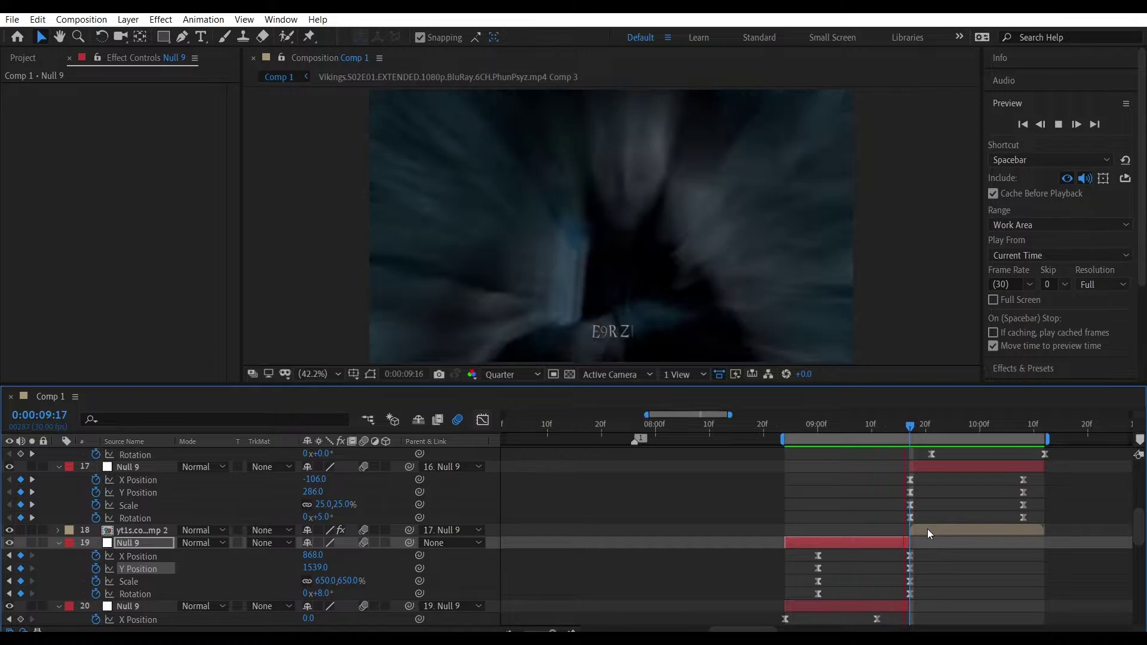
Check layer 17's Scale curve and keep previewing the transition
{"action": "left_click", "coordinate": [1023, 505]}
{"action": "key", "text": "shift+F3"}
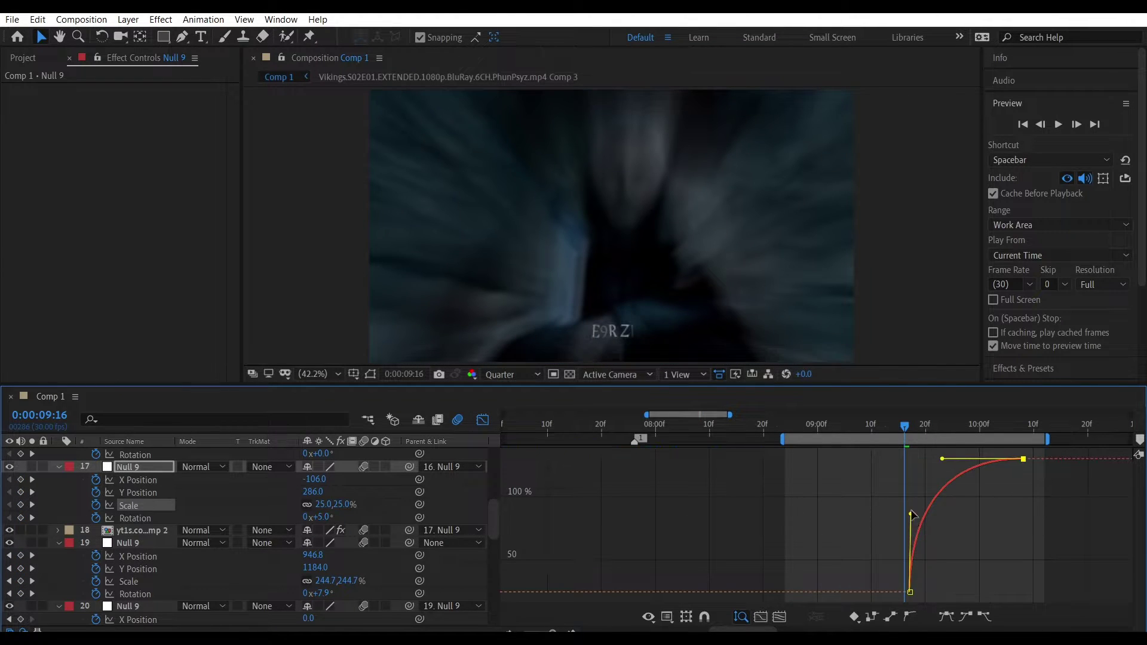
{"action": "key", "text": "shift+F3"}
{"action": "key", "text": "space"}
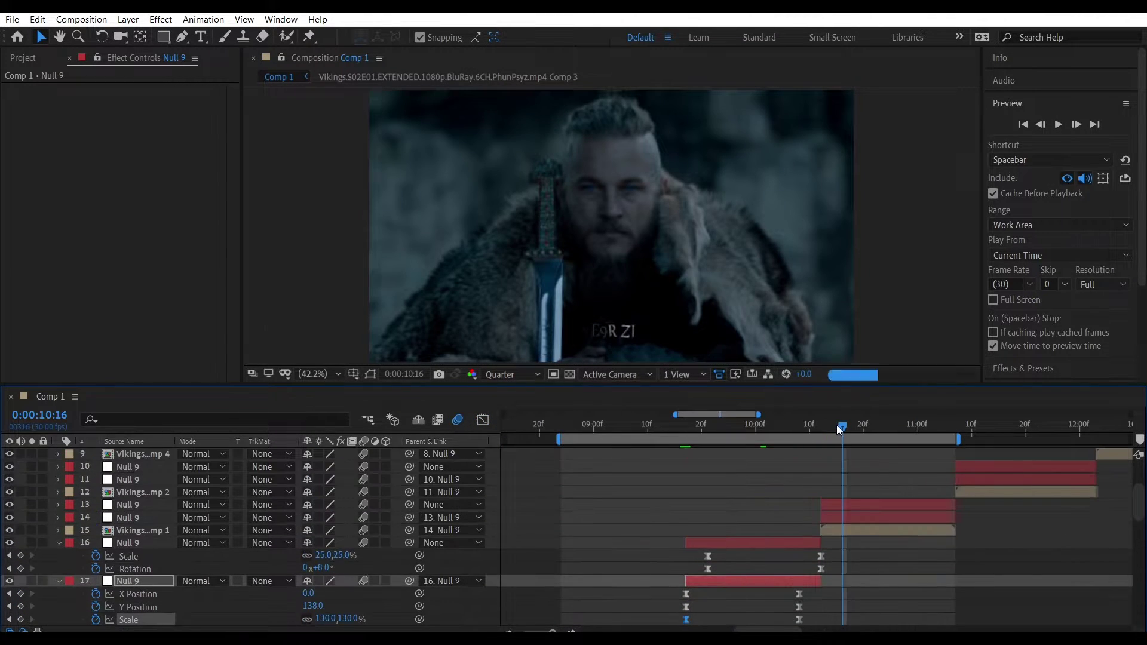
Reveal the keyframes of layers 13–15 to inspect the transition around 10:12
{"action": "scroll", "coordinate": [698, 515], "scroll_direction": "up", "scroll_amount": 5}
{"action": "left_click", "coordinate": [722, 493]}
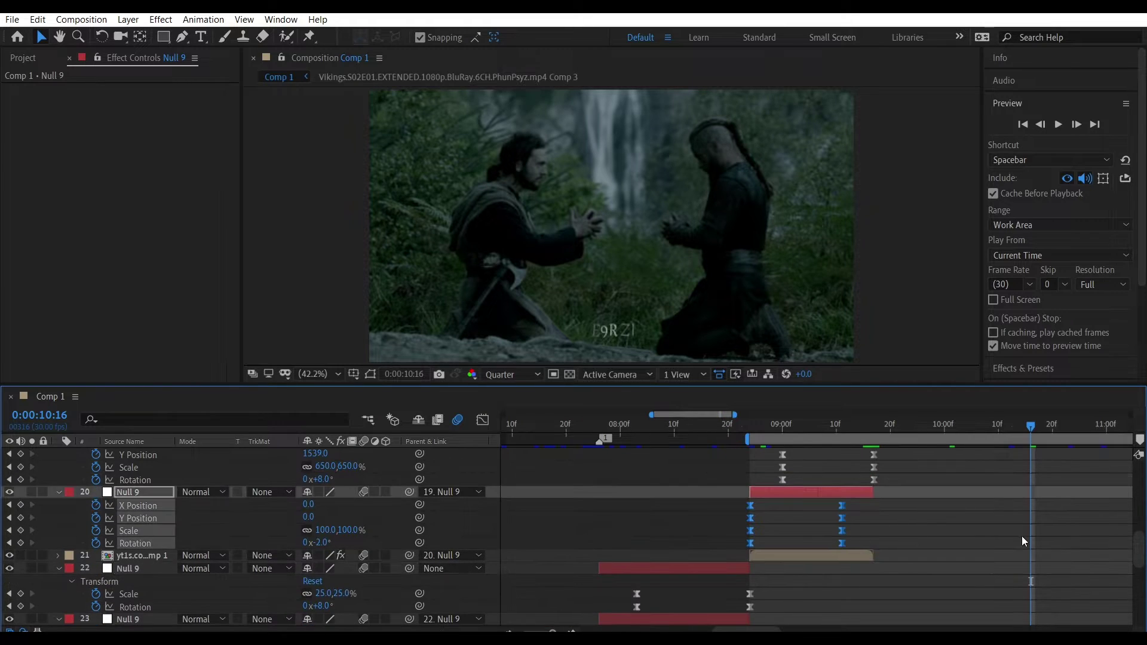
{"action": "key", "text": "i"}
{"action": "key", "text": "u"}
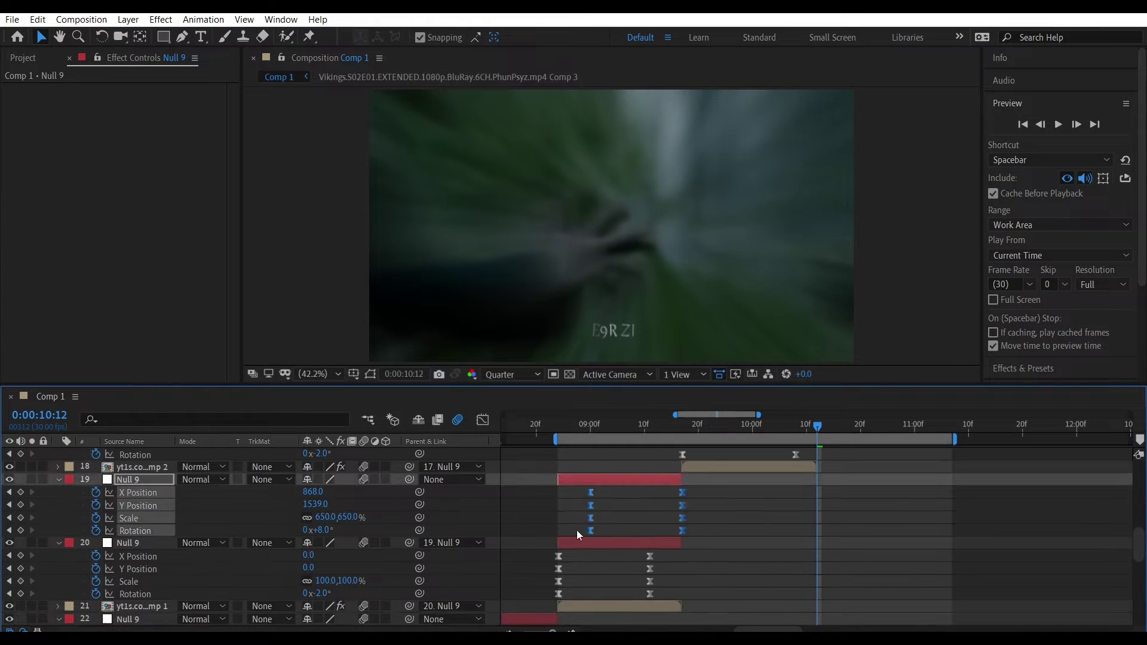
{"action": "left_click", "coordinate": [912, 509]}
{"action": "key", "text": "u"}
{"action": "scroll", "coordinate": [911, 509], "scroll_direction": "down", "scroll_amount": 3}
{"action": "left_click", "coordinate": [884, 529]}
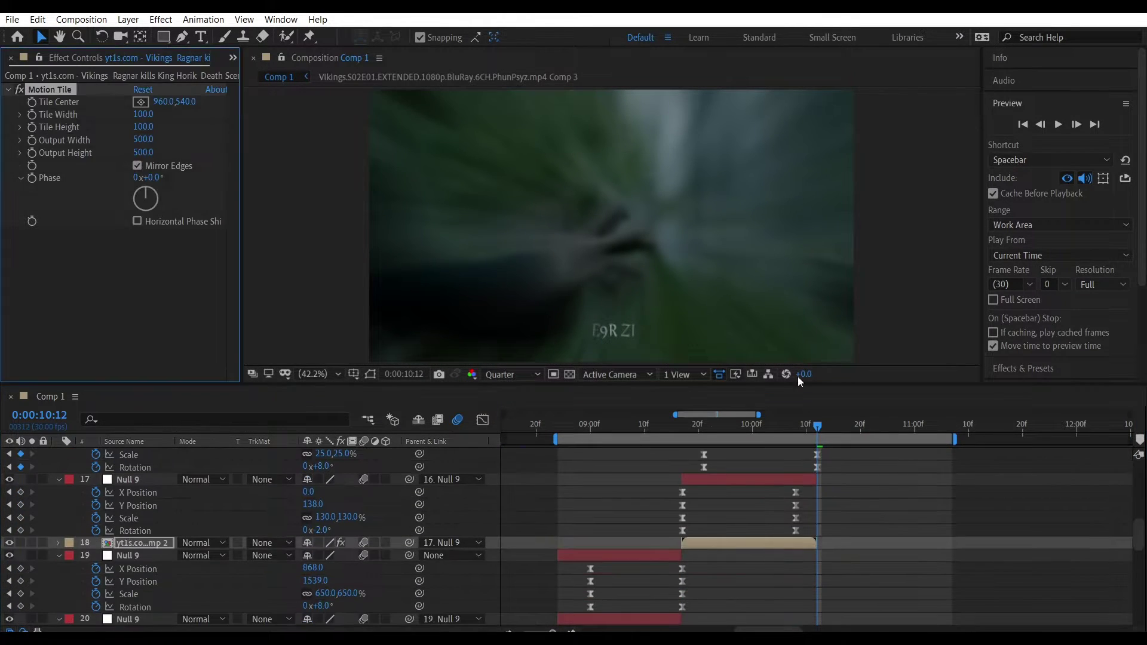
{"action": "left_click", "coordinate": [867, 440]}
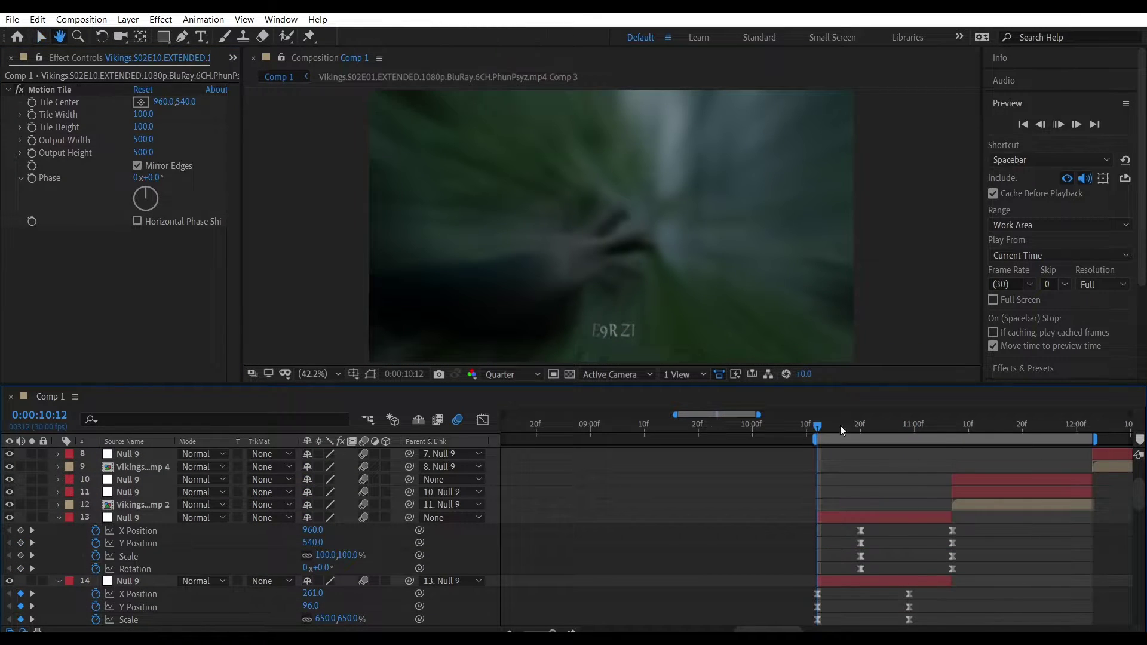
Move on to the next transition at 11:07 and preview it from 10:28
{"action": "left_click", "coordinate": [840, 425]}
{"action": "scroll", "coordinate": [834, 507], "scroll_direction": "up", "scroll_amount": 3}
{"action": "left_click", "coordinate": [755, 519]}
{"action": "key", "text": "i"}
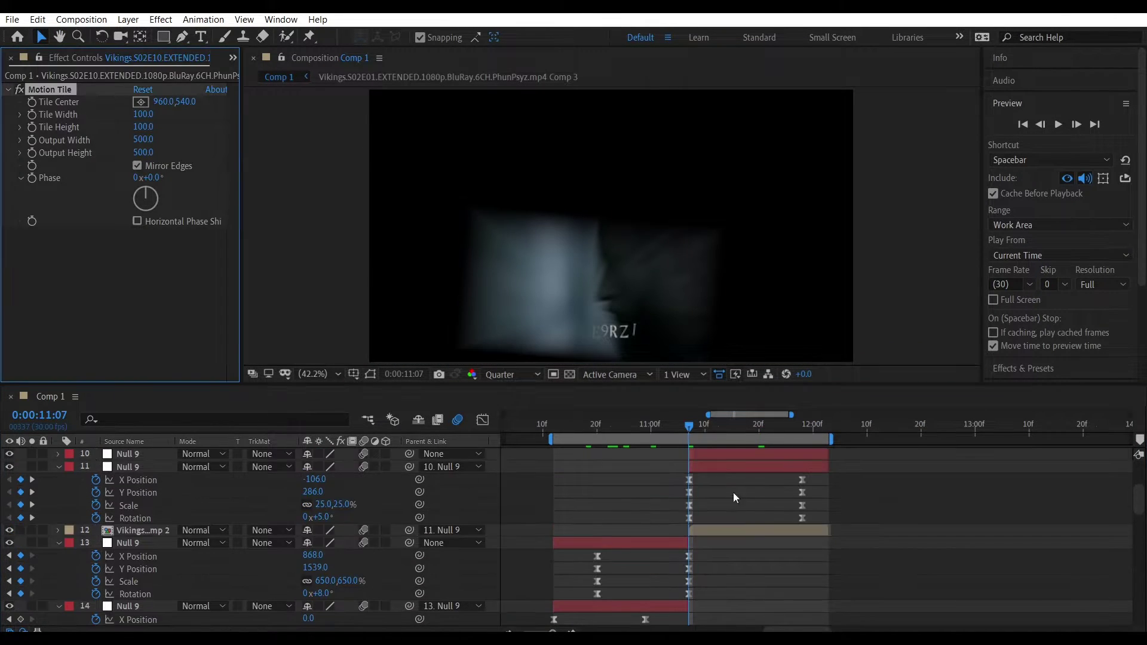
{"action": "left_click", "coordinate": [732, 492]}
{"action": "scroll", "coordinate": [873, 508], "scroll_direction": "up", "scroll_amount": 2}
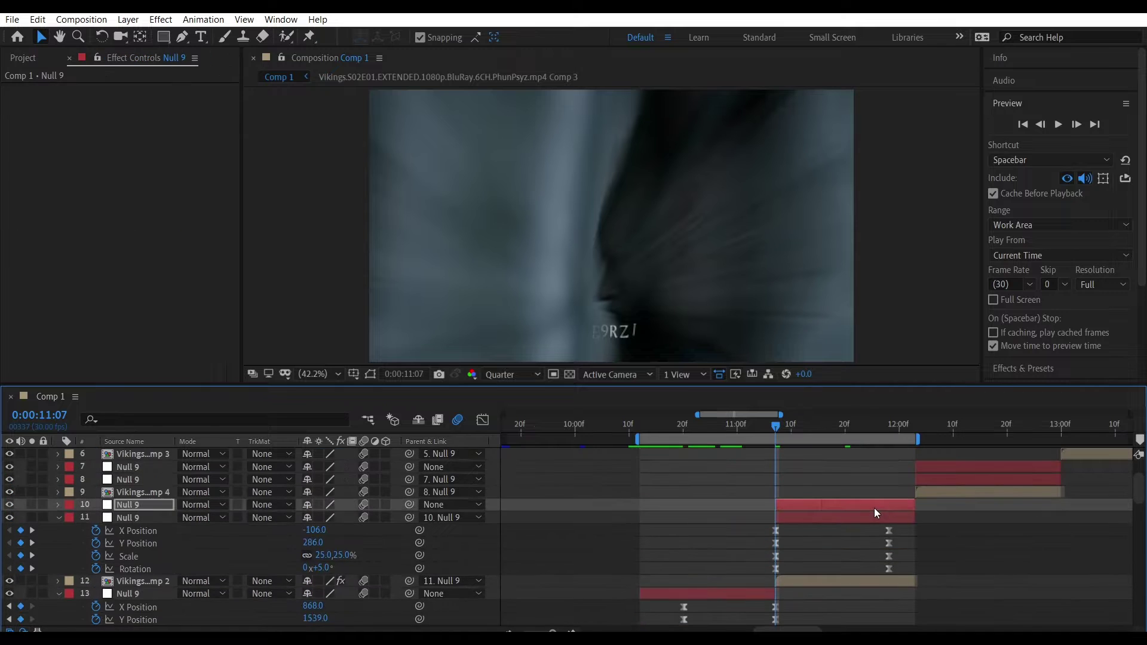
{"action": "scroll", "coordinate": [836, 508], "scroll_direction": "down", "scroll_amount": 2}
{"action": "left_click", "coordinate": [735, 425]}
{"action": "key", "text": "space"}
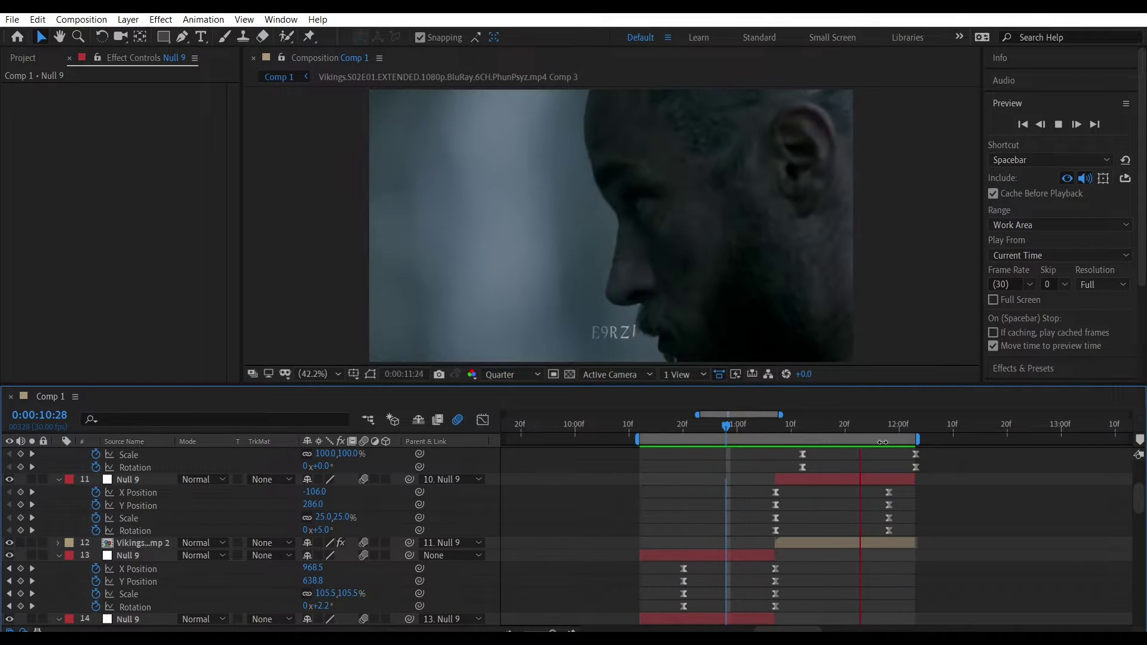
{"action": "key", "text": "space"}
Select the X and Y Position keyframes at 11:06 and set layer 13's X Position to −272
{"action": "left_click_drag", "start_coordinate": [787, 419], "coordinate": [768, 431]}
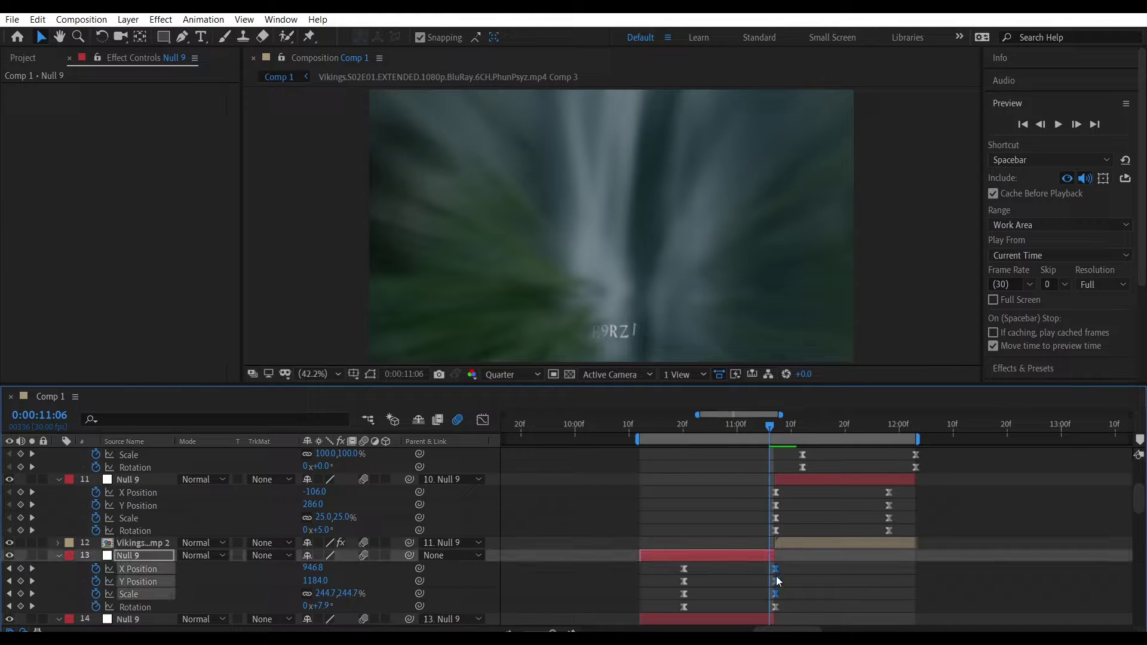
{"action": "left_click", "coordinate": [773, 568]}
{"action": "left_click_drag", "start_coordinate": [790, 568], "coordinate": [769, 572]}
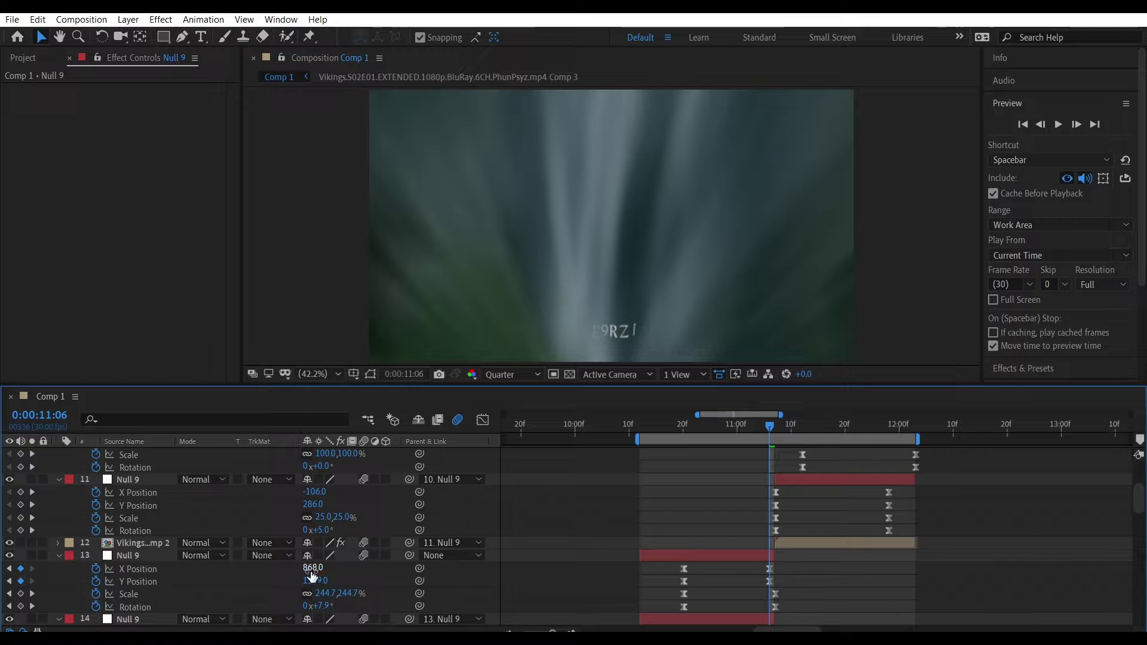
{"action": "mouse_move", "coordinate": [311, 571]}
{"action": "left_mouse_down"}
{"action": "mouse_move", "coordinate": [209, 584]}
{"action": "mouse_move", "coordinate": [318, 567]}
{"action": "left_mouse_up"}
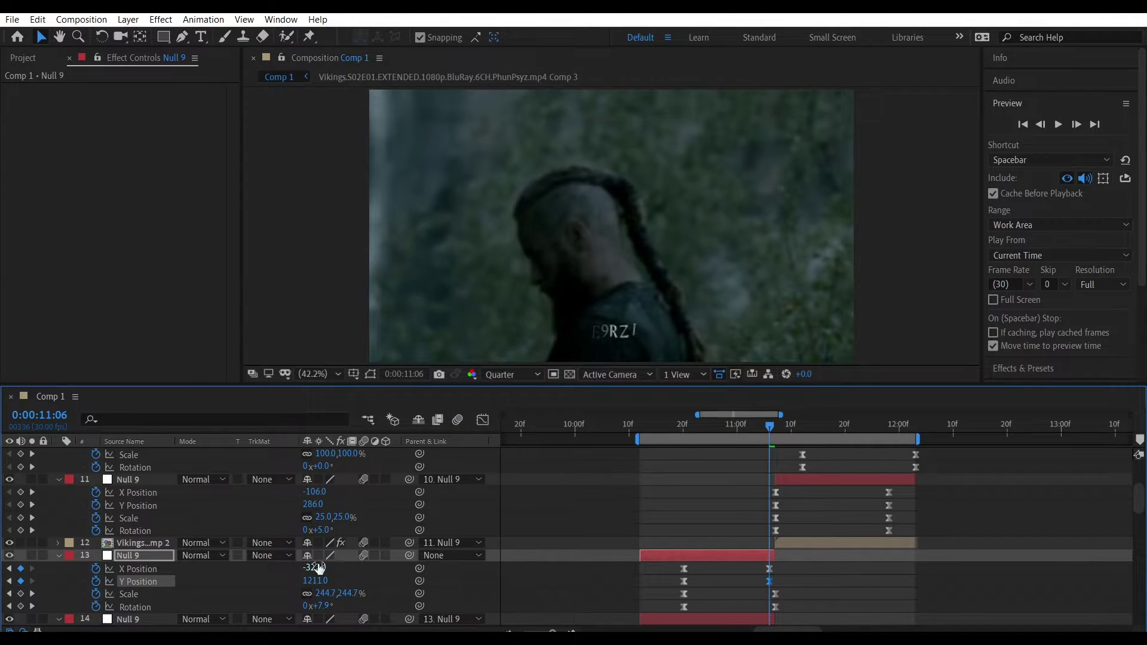
{"action": "left_click_drag", "start_coordinate": [715, 545], "coordinate": [766, 568]}
Reshape layer 13's X Position easing curve in the Graph Editor and preview the transition
{"action": "left_click", "coordinate": [482, 420]}
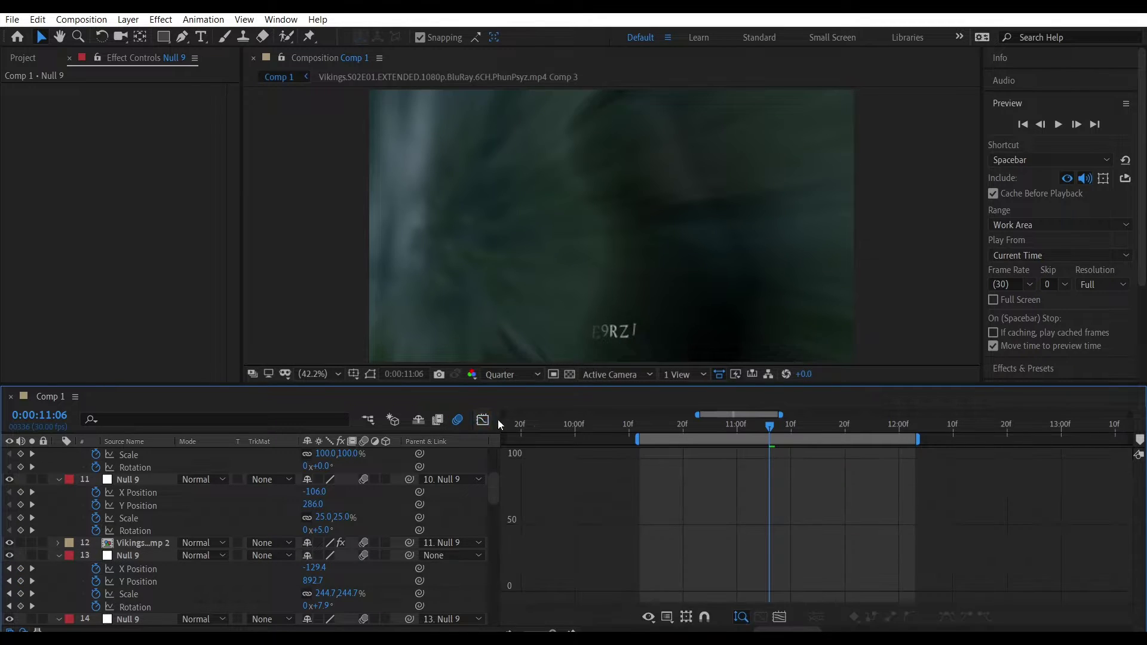
{"action": "left_click", "coordinate": [137, 569]}
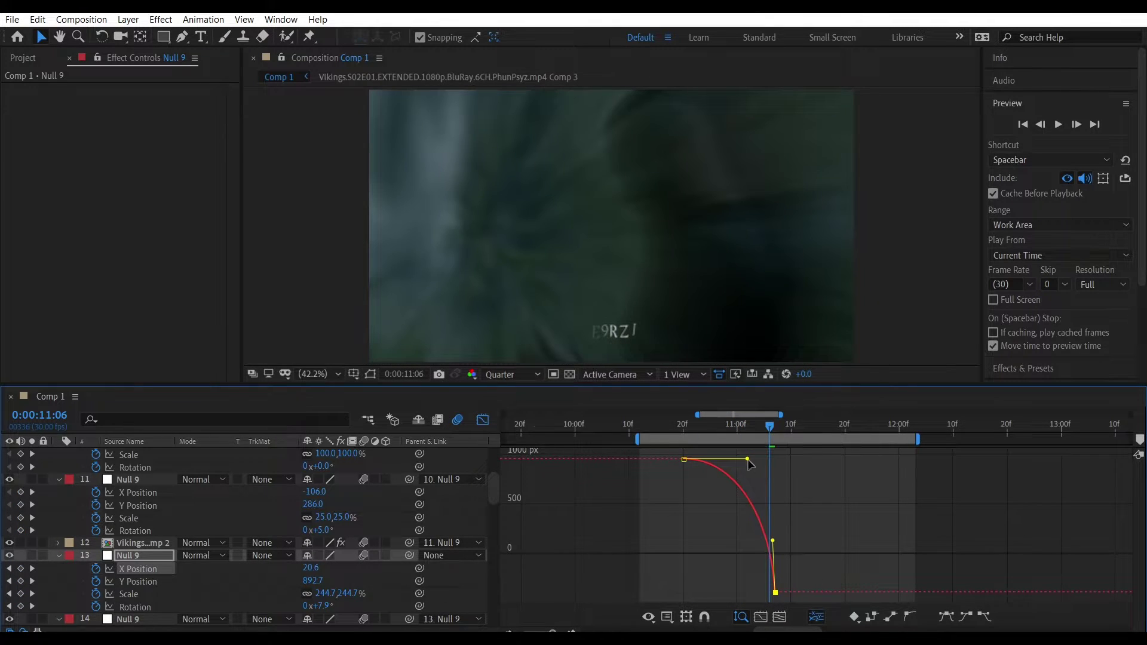
{"action": "left_click_drag", "start_coordinate": [750, 462], "coordinate": [759, 444]}
{"action": "key", "text": "shift+F3"}
{"action": "left_click", "coordinate": [777, 579]}
{"action": "key", "text": "shift+F3"}
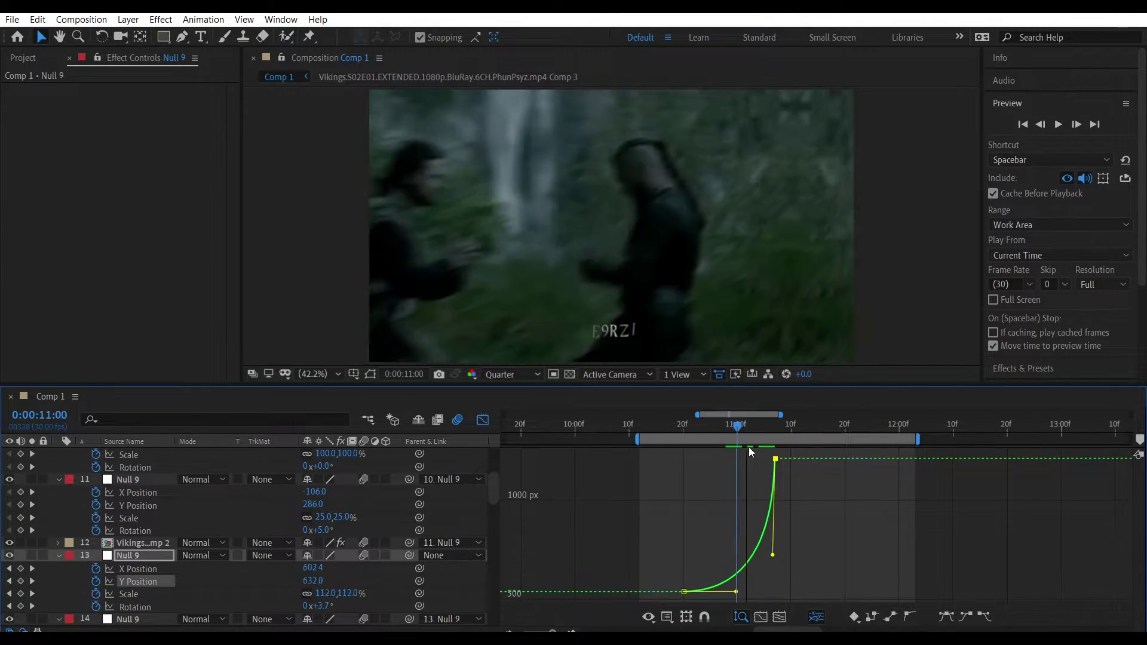
{"action": "key", "text": "space"}
{"action": "key", "text": "space"}
{"action": "key", "text": "shift+F3"}
Review layer 11's Scale and Position curves and scrub through the eased transition
{"action": "left_click", "coordinate": [779, 579]}
{"action": "left_click", "coordinate": [483, 420]}
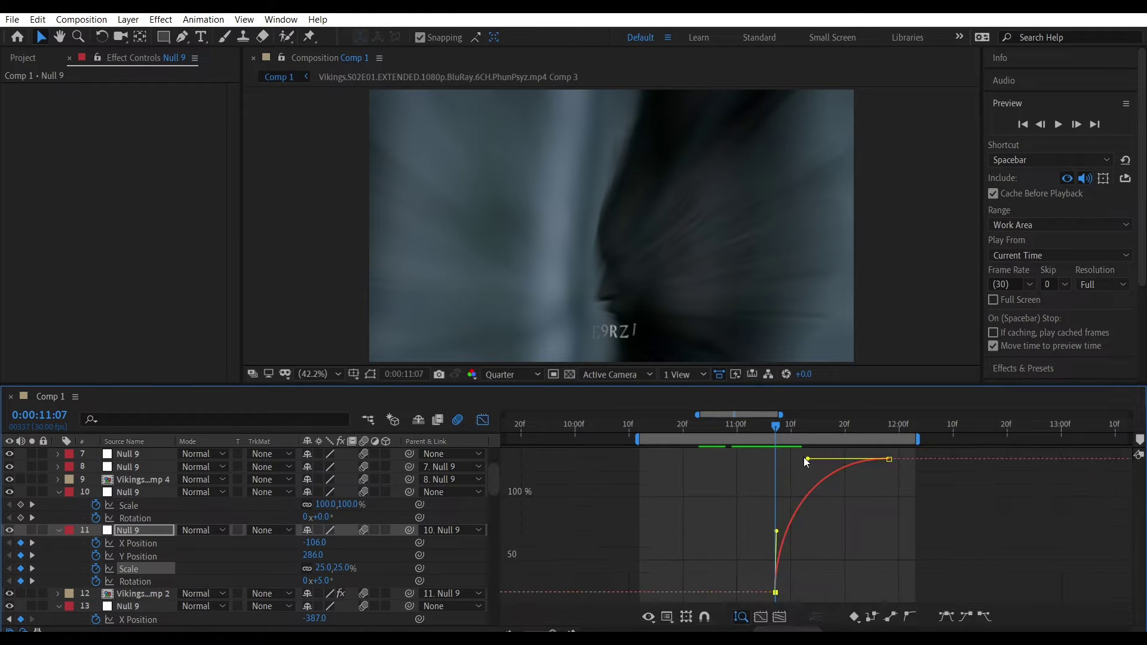
{"action": "left_click", "coordinate": [483, 419]}
{"action": "left_click", "coordinate": [138, 543]}
{"action": "left_click", "coordinate": [137, 556], "text": "shift"}
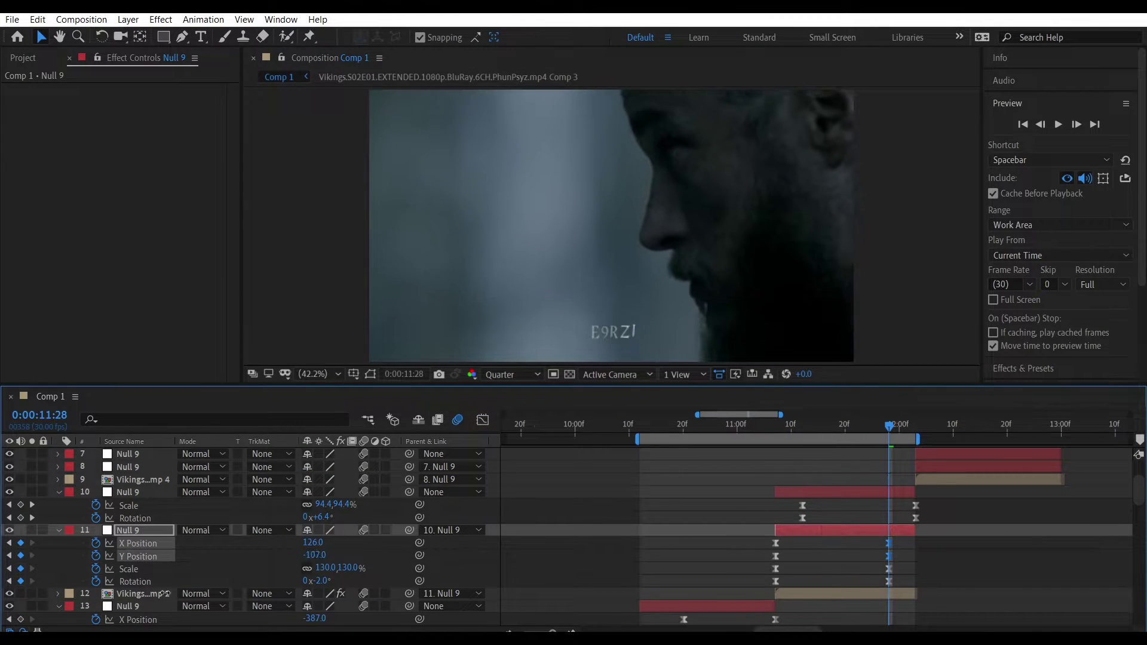
{"action": "key", "text": "shift+F3"}
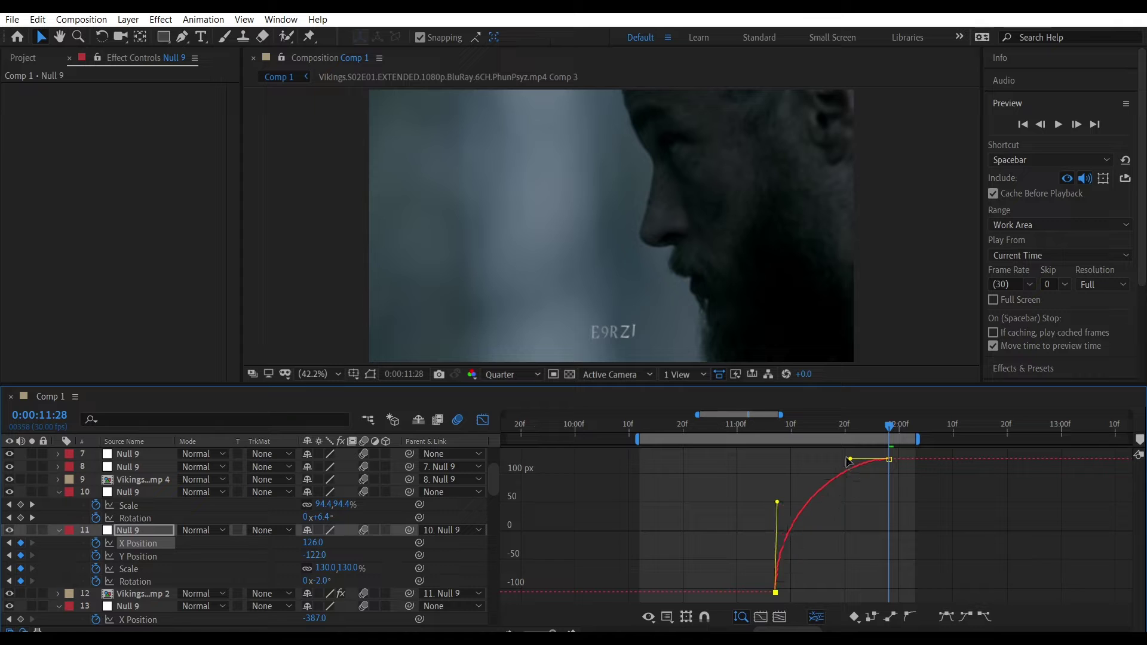
{"action": "key", "text": "space"}
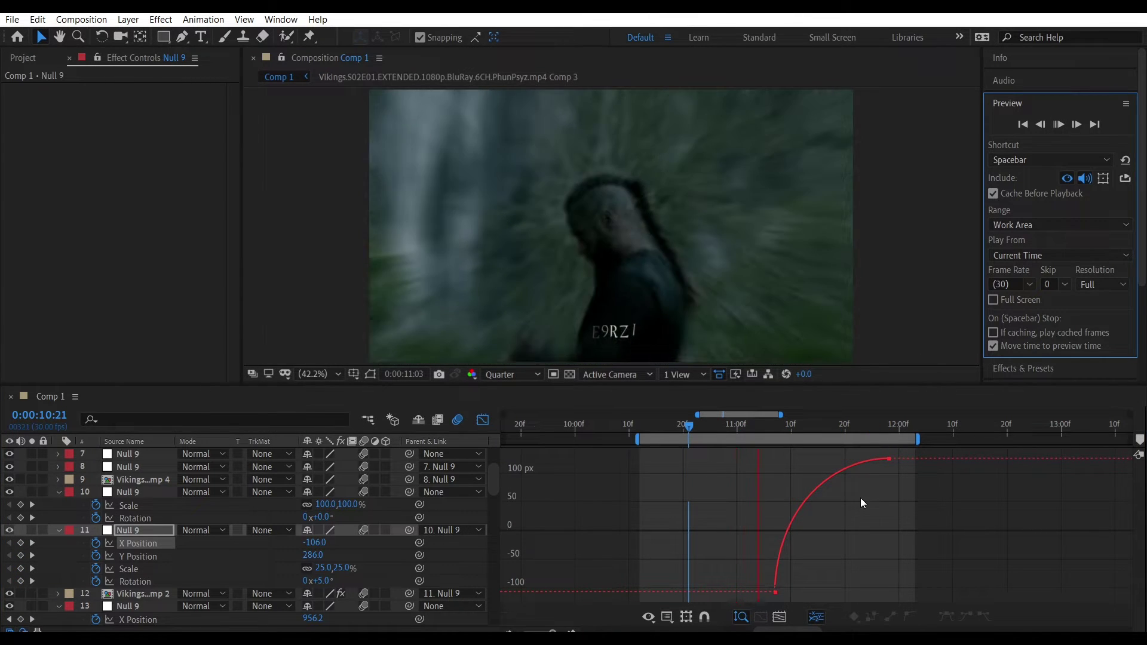
{"action": "key", "text": "shift+F3"}
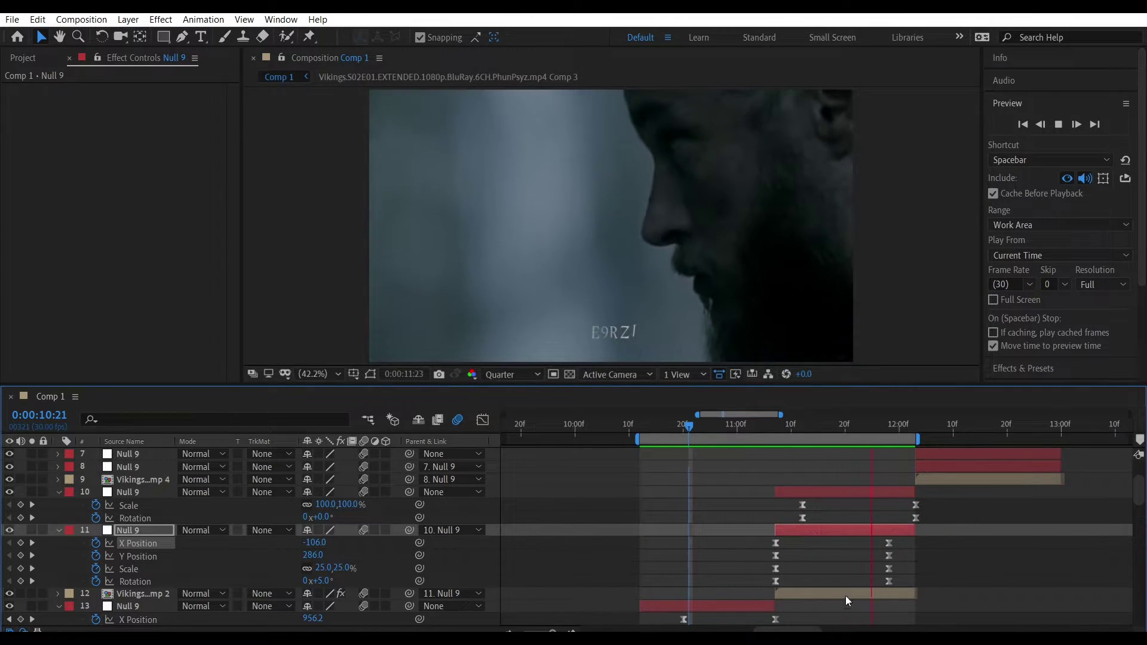
{"action": "key", "text": "space"}
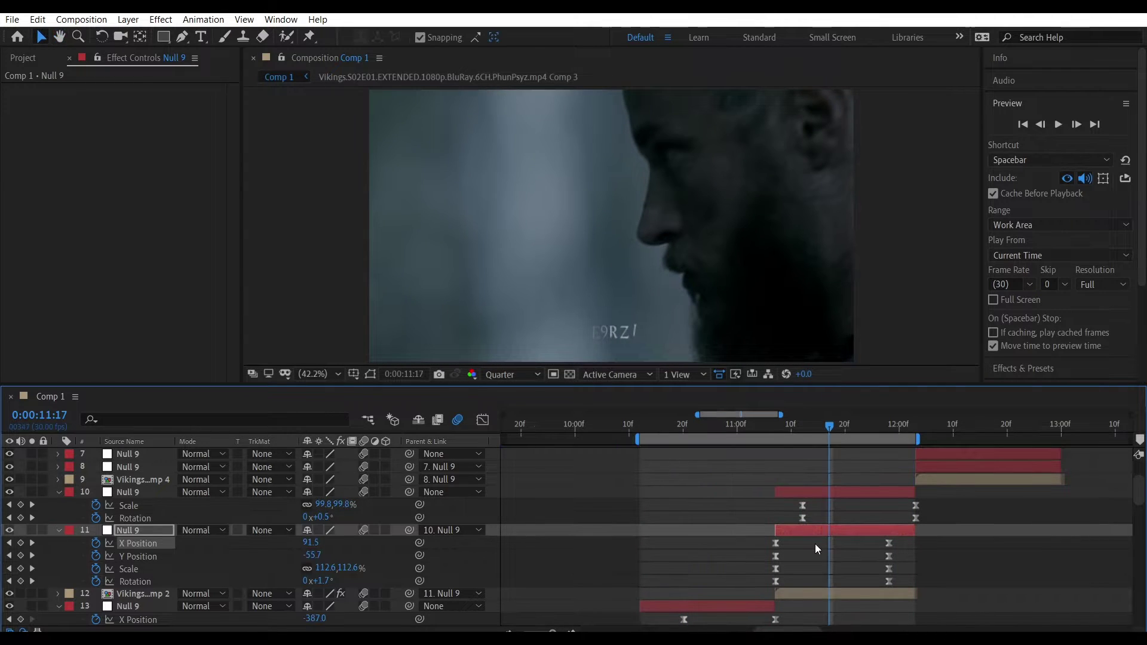
{"action": "left_click", "coordinate": [482, 420]}
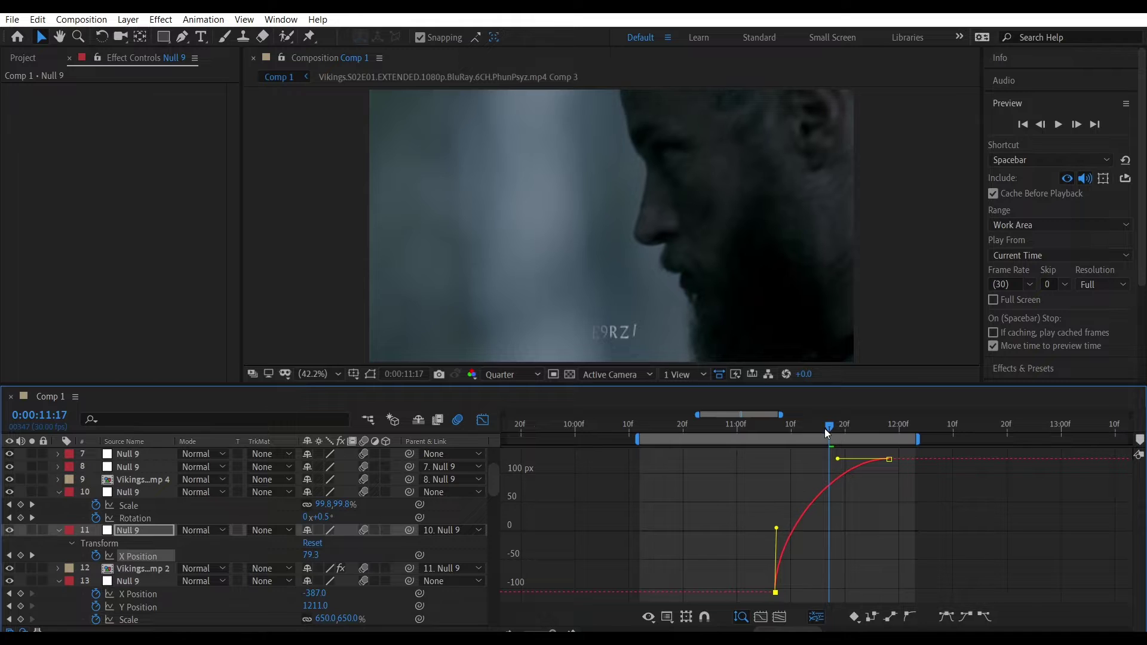
{"action": "left_click_drag", "start_coordinate": [825, 429], "coordinate": [884, 444]}
{"action": "left_click", "coordinate": [483, 420]}
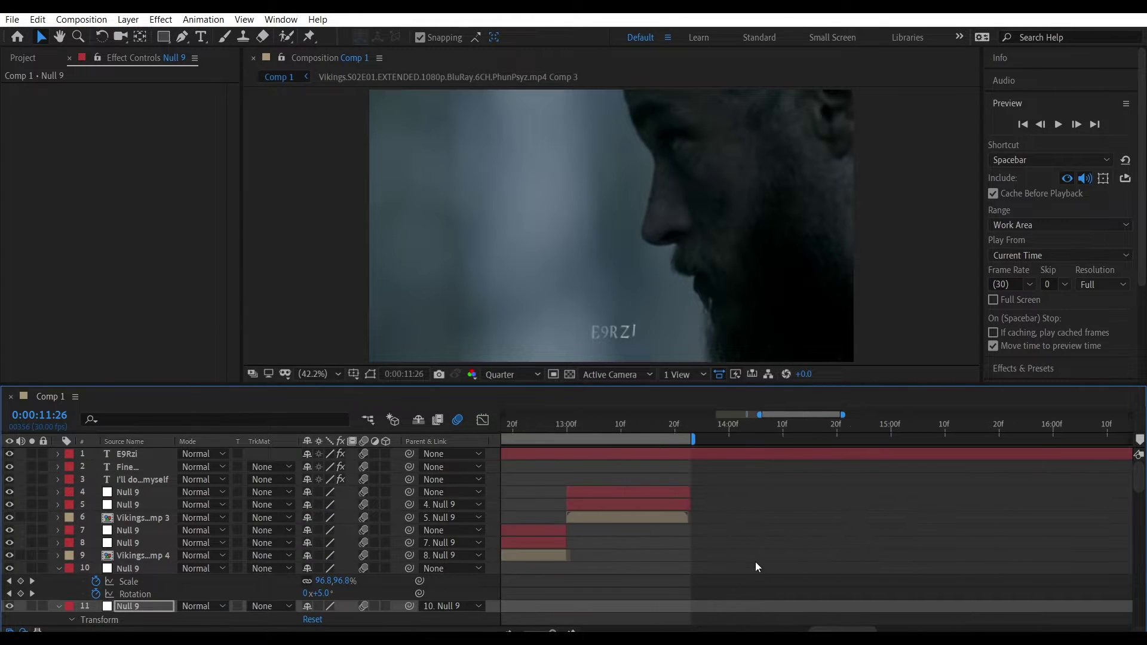
Step through the nulls on layers 4–12 to inspect keyframes from 0:00:12:03
{"action": "key", "text": "k"}
{"action": "left_click", "coordinate": [711, 556]}
{"action": "scroll", "coordinate": [671, 497], "scroll_direction": "down", "scroll_amount": 3}
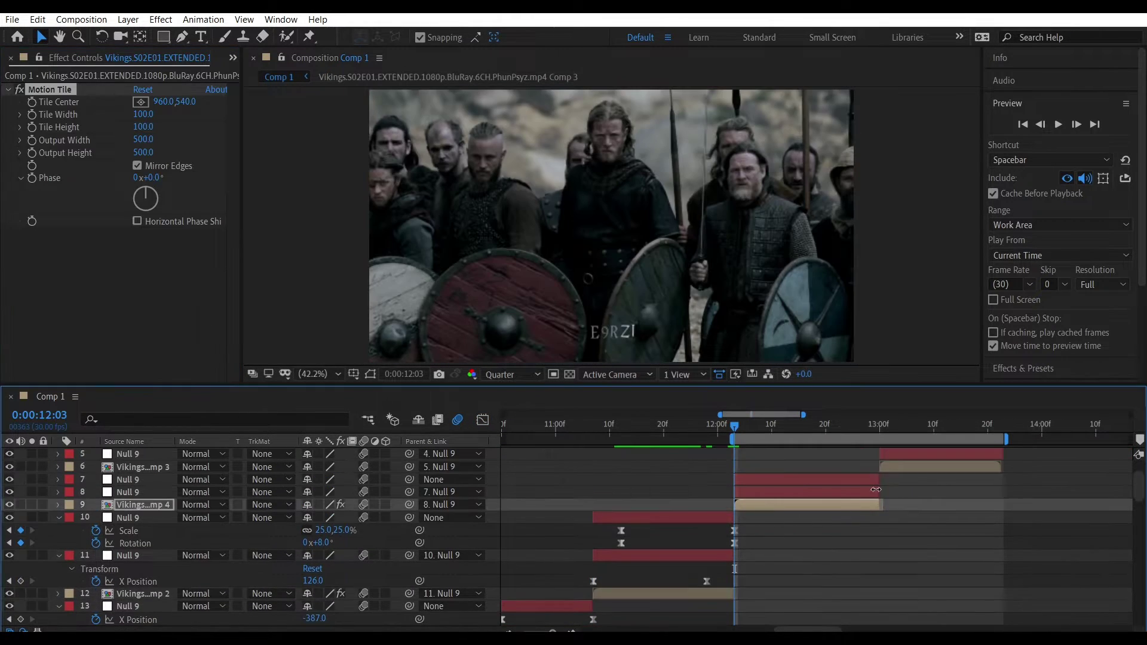
{"action": "left_click_drag", "start_coordinate": [819, 630], "coordinate": [797, 631]}
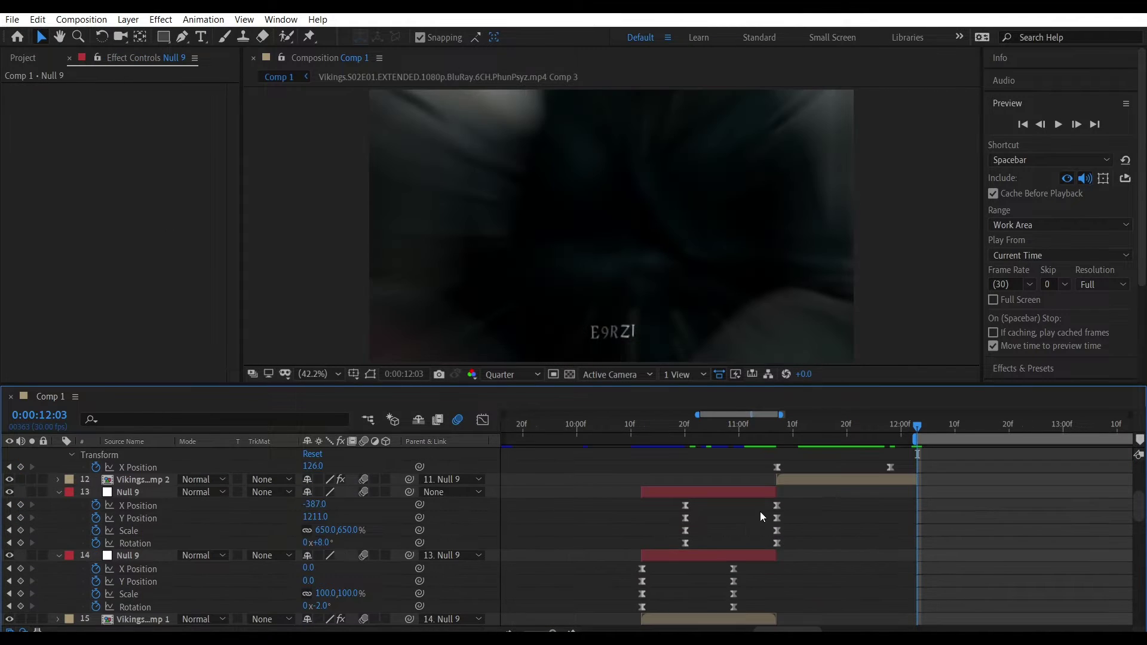
{"action": "scroll", "coordinate": [969, 510], "scroll_direction": "up", "scroll_amount": 5}
{"action": "left_click", "coordinate": [1004, 521]}
{"action": "scroll", "coordinate": [712, 571], "scroll_direction": "down", "scroll_amount": 5}
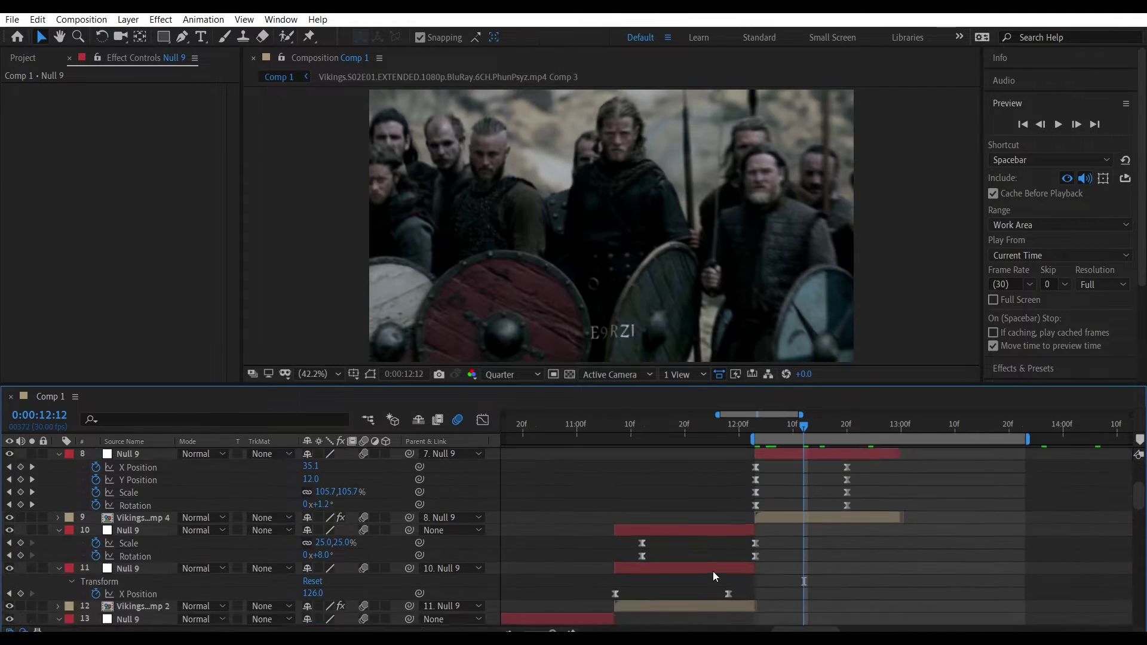
{"action": "scroll", "coordinate": [827, 560], "scroll_direction": "up", "scroll_amount": 5}
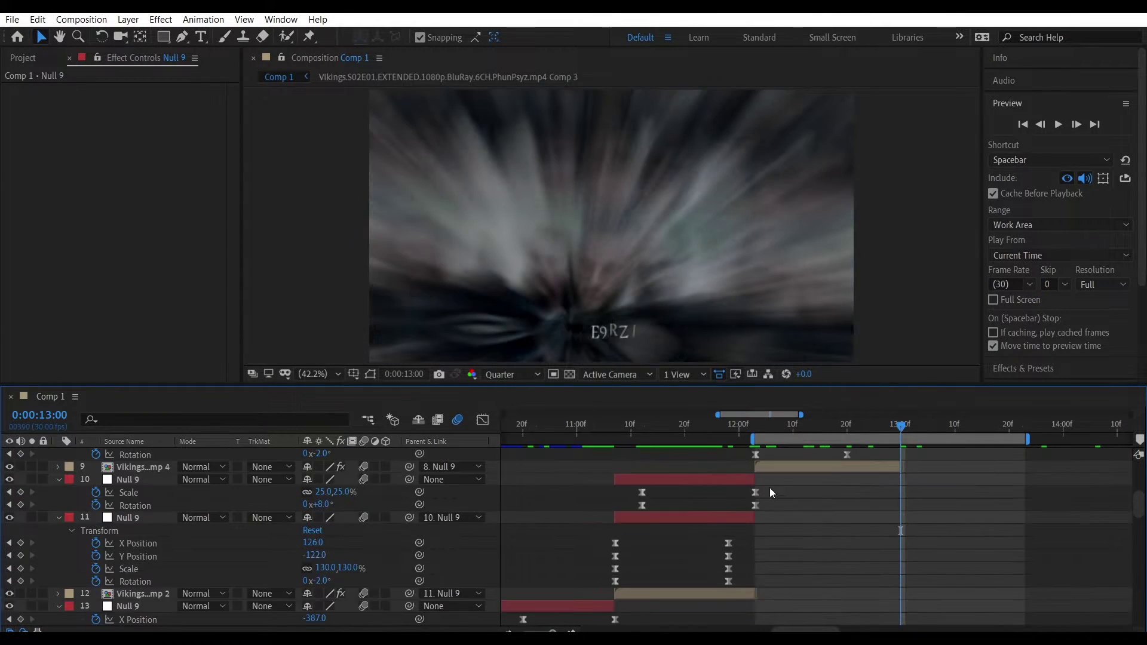
{"action": "left_click", "coordinate": [1021, 506]}
{"action": "left_click", "coordinate": [925, 518]}
{"action": "scroll", "coordinate": [924, 517], "scroll_direction": "down", "scroll_amount": 1}
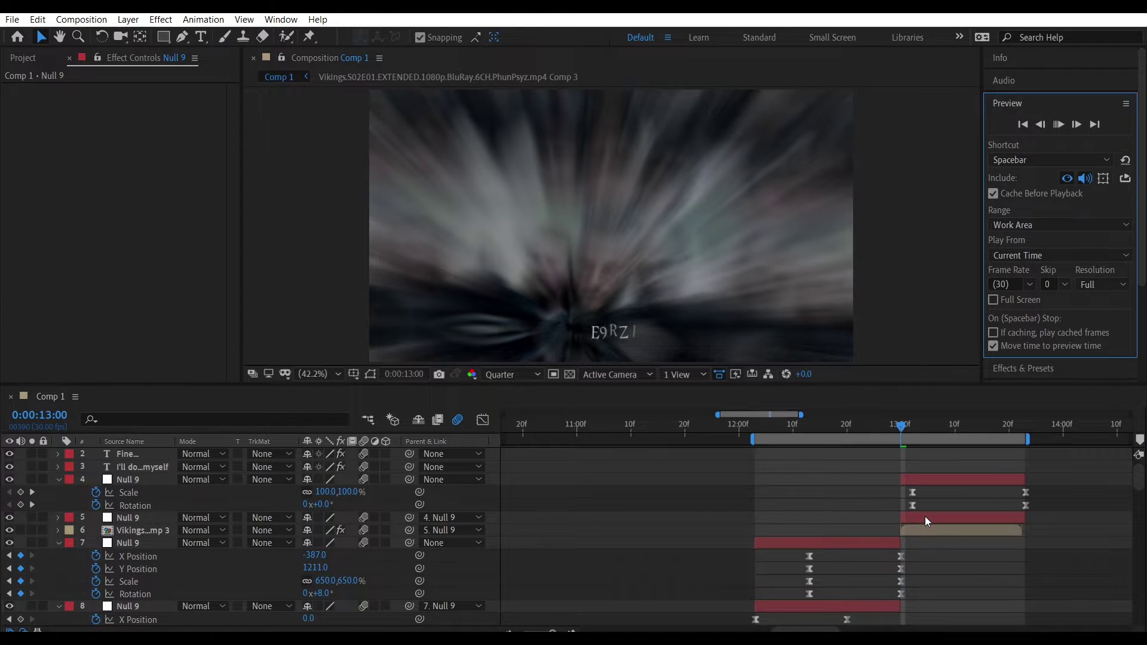
Save the project and preview the transition up to 0:00:12:23
{"action": "key", "text": "ctrl+s"}
{"action": "key", "text": "space"}
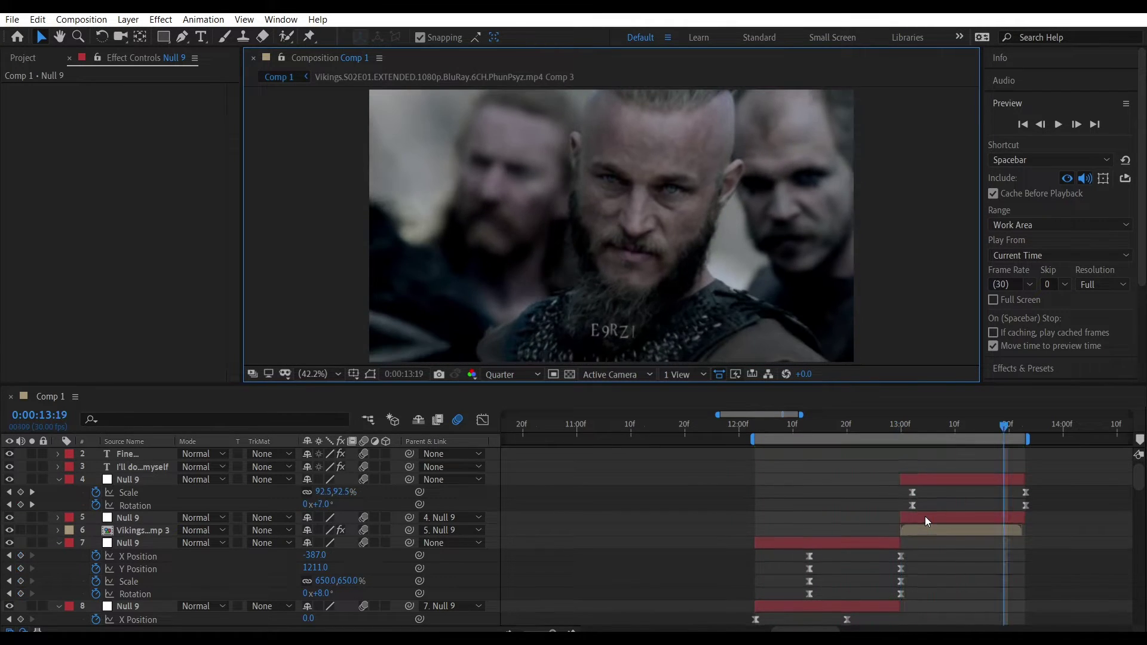
{"action": "left_click", "coordinate": [862, 433]}
Select the Position keyframes at 0:00:12:23 and view their value curve, undoing stray edits
{"action": "scroll", "coordinate": [862, 477], "scroll_direction": "down", "scroll_amount": 2}
{"action": "left_click_drag", "start_coordinate": [911, 499], "coordinate": [887, 526]}
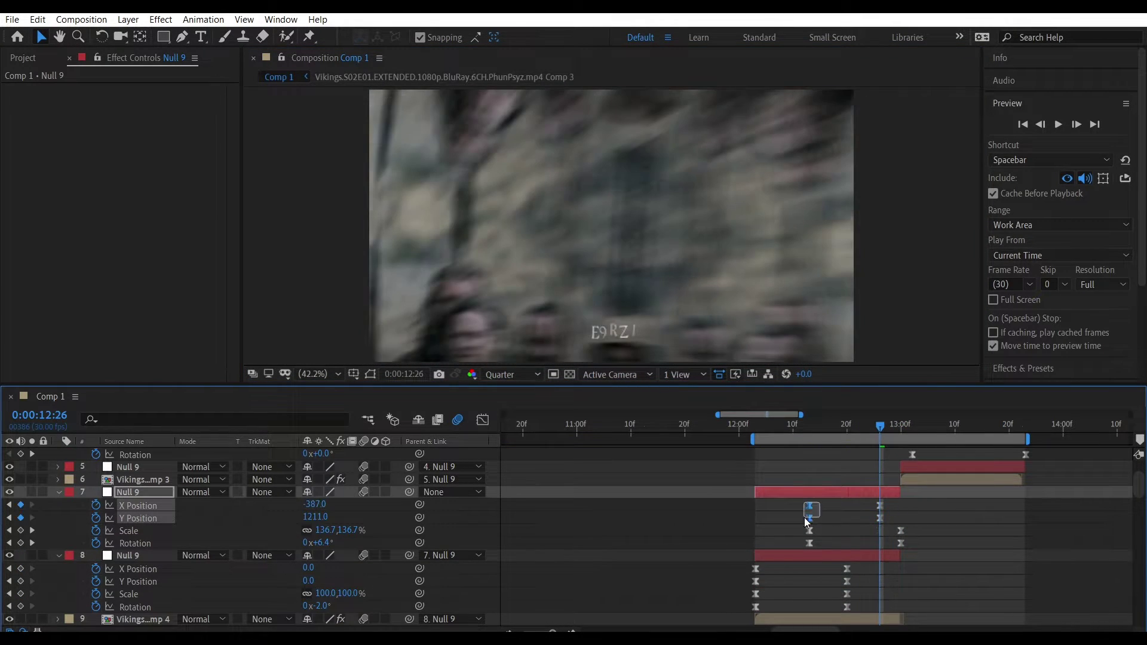
{"action": "key", "text": "ctrl+z"}
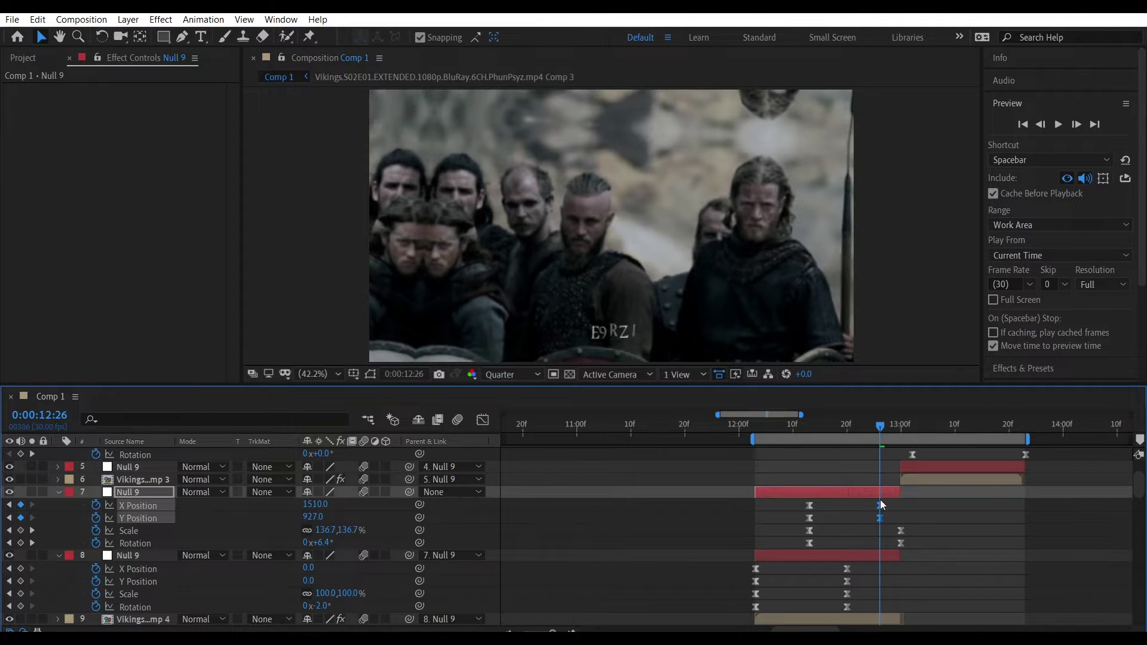
{"action": "left_click", "coordinate": [457, 420]}
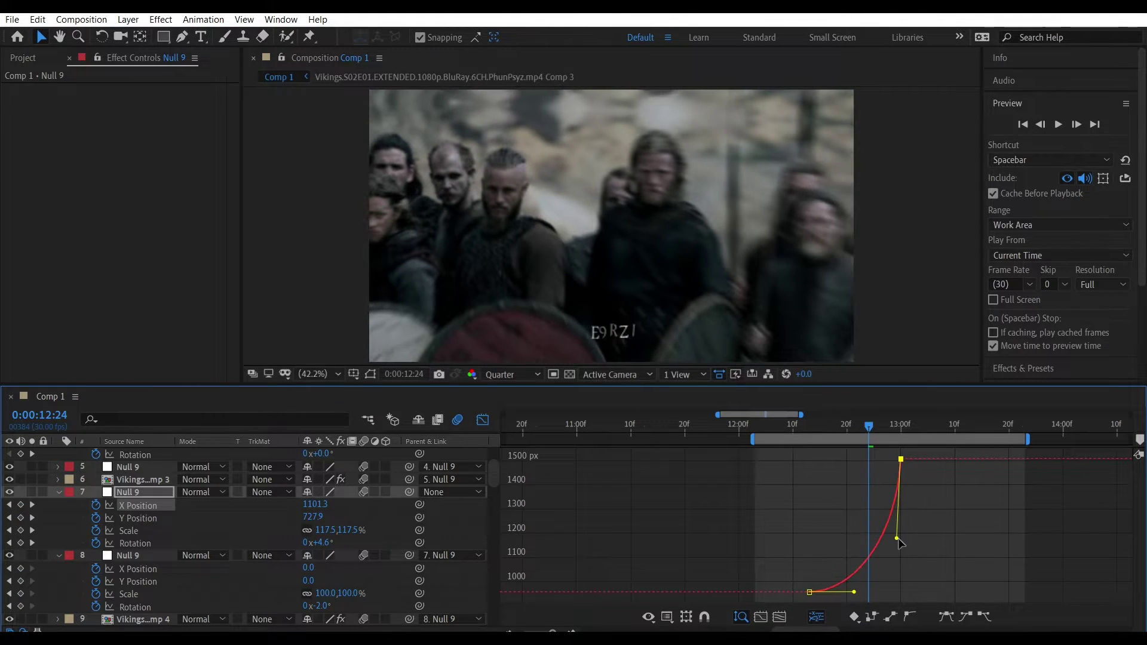
{"action": "key", "text": "ctrl+z"}
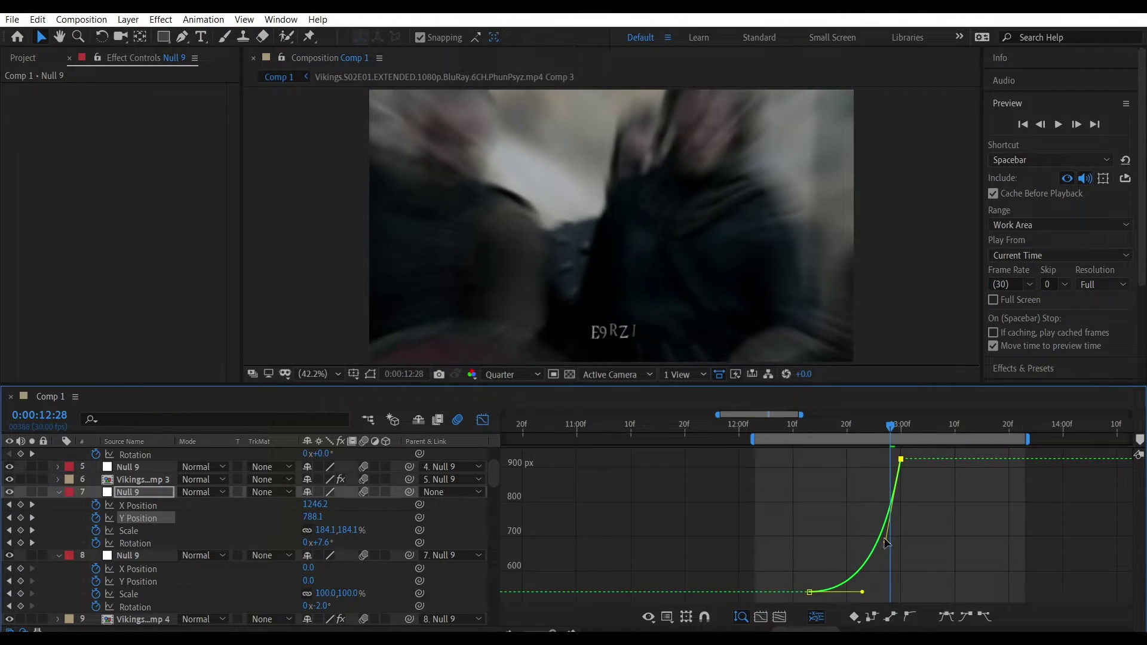
{"action": "key", "text": "shift+F3"}
{"action": "key", "text": "ctrl+z"}
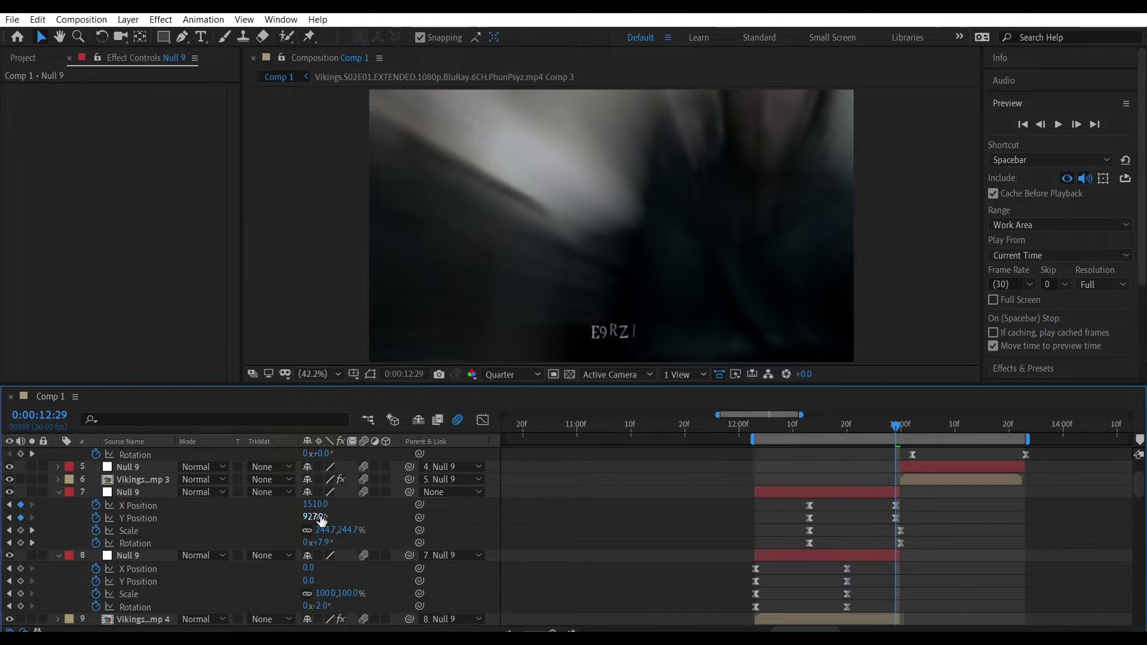
Check the X and Y Position curves between 0:00:12:22 and the 0:00:13:00 keyframe
{"action": "left_click", "coordinate": [854, 450]}
{"action": "key", "text": "shift+F3"}
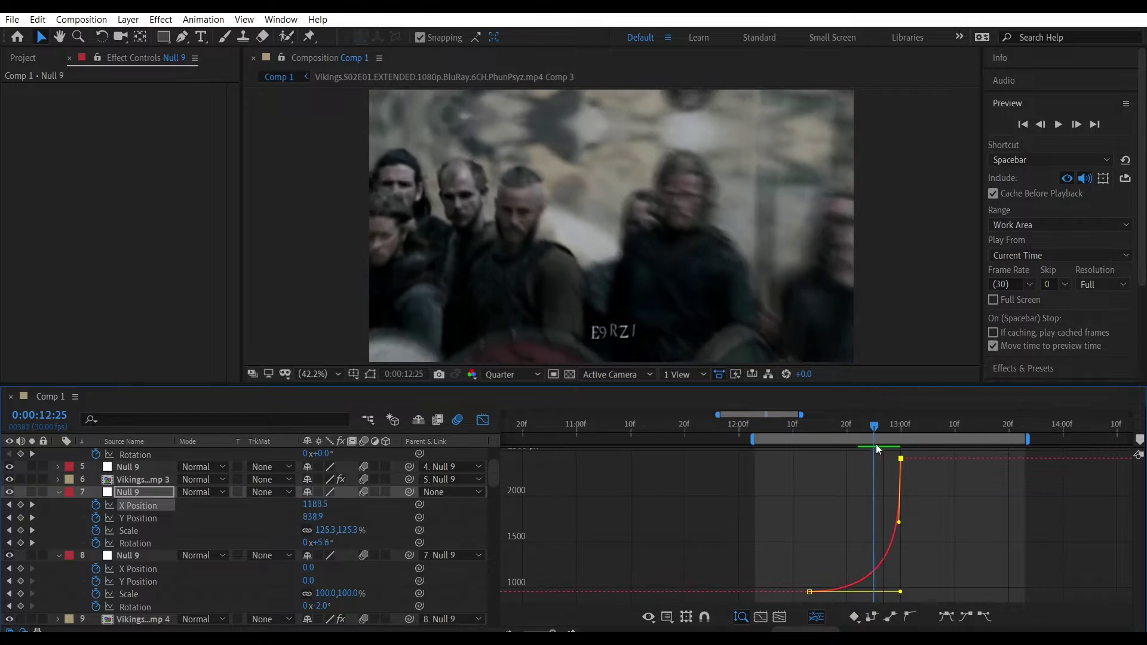
{"action": "key", "text": "shift+F3"}
{"action": "key", "text": "k"}
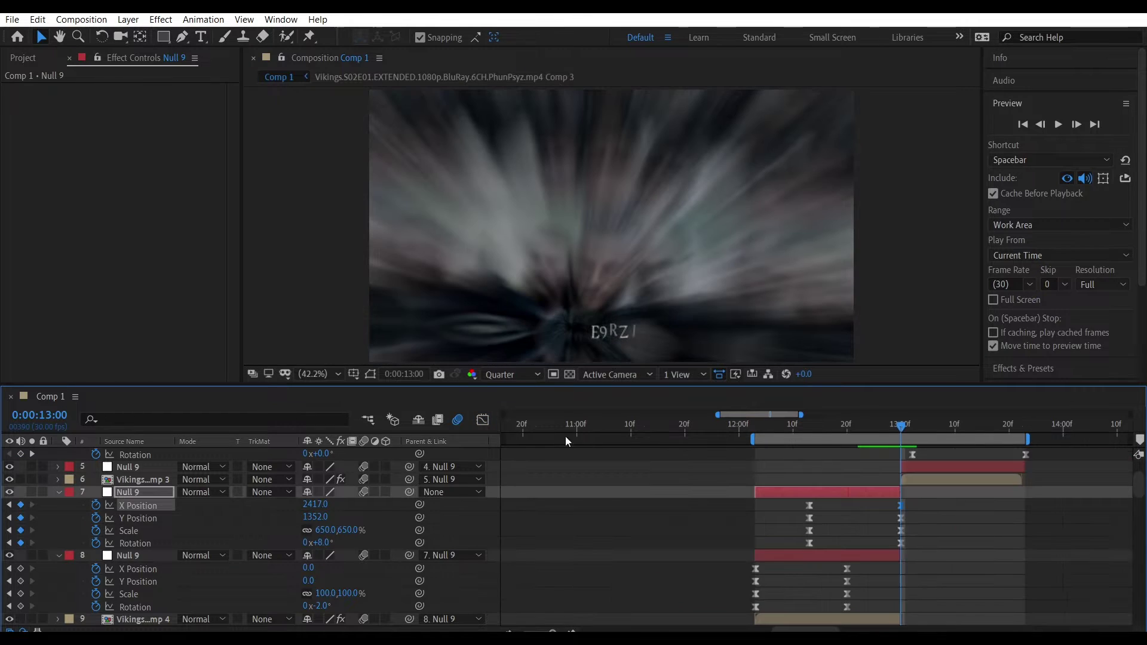
{"action": "key", "text": "shift+F3"}
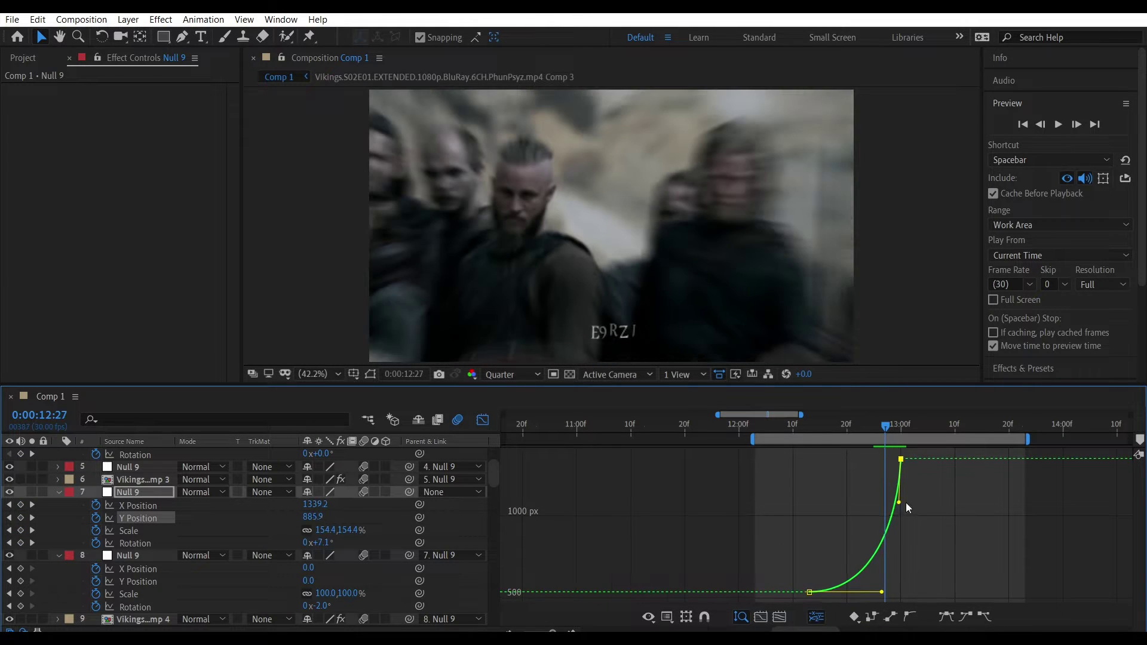
{"action": "key", "text": "k"}
{"action": "key", "text": "shift+F3"}
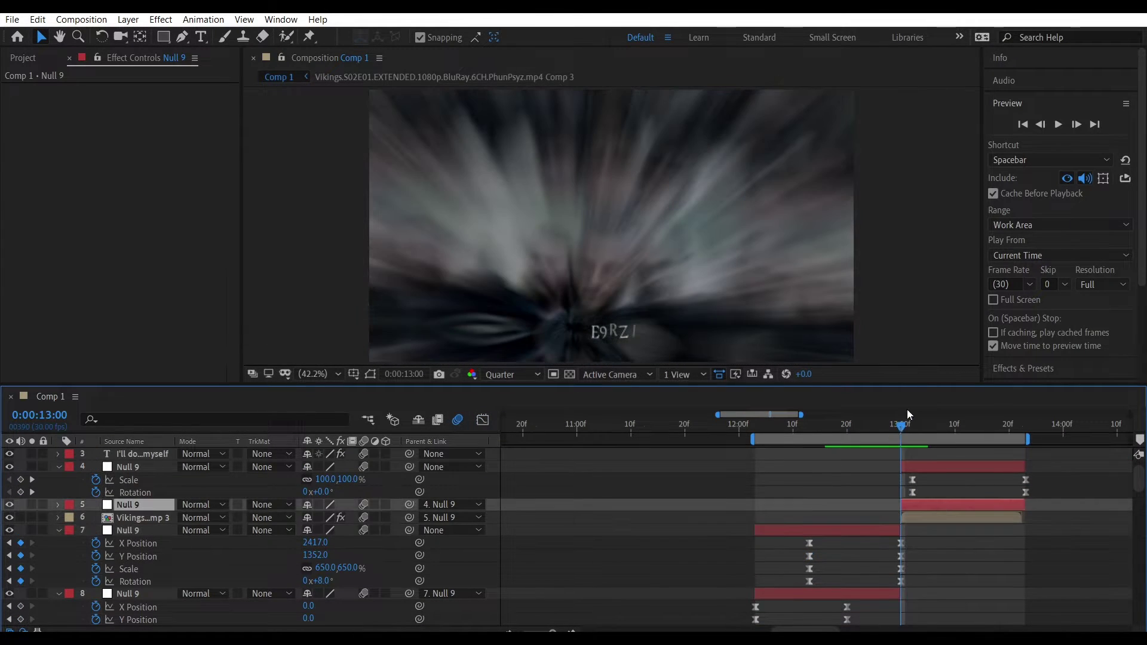
Shift layer 4's Scale/Rotation keys later, move layer 5's Position keys to 13:16, and steepen its Scale easing
{"action": "left_click_drag", "start_coordinate": [907, 418], "coordinate": [986, 458]}
{"action": "key", "text": "u"}
{"action": "left_click_drag", "start_coordinate": [912, 480], "coordinate": [928, 480]}
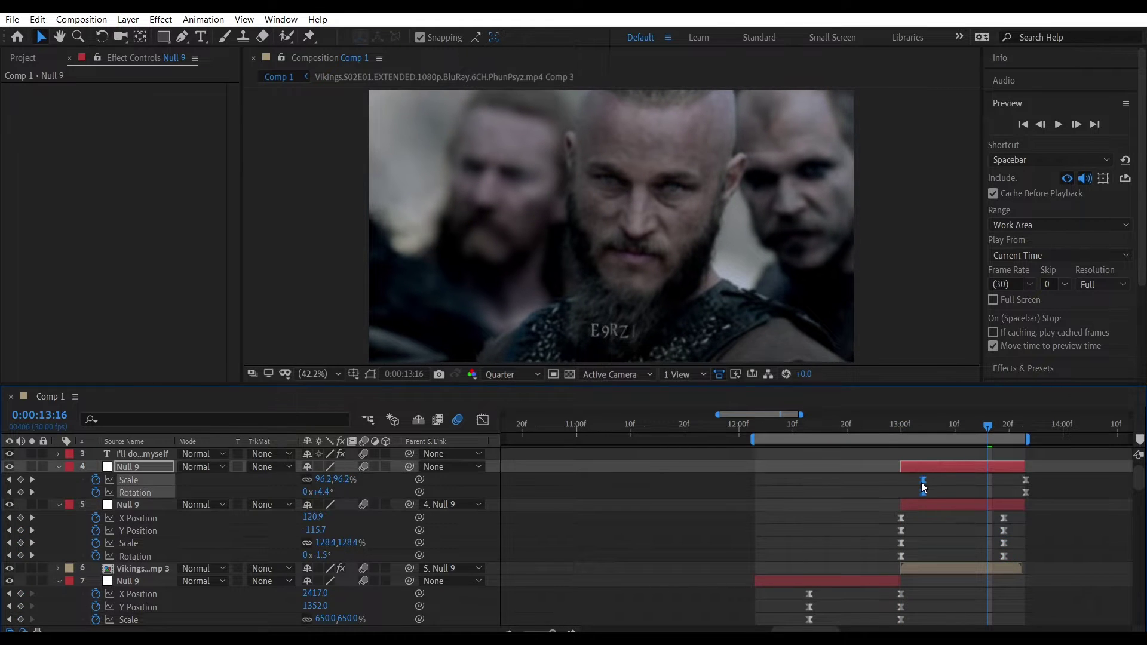
{"action": "left_click_drag", "start_coordinate": [1008, 518], "coordinate": [987, 518]}
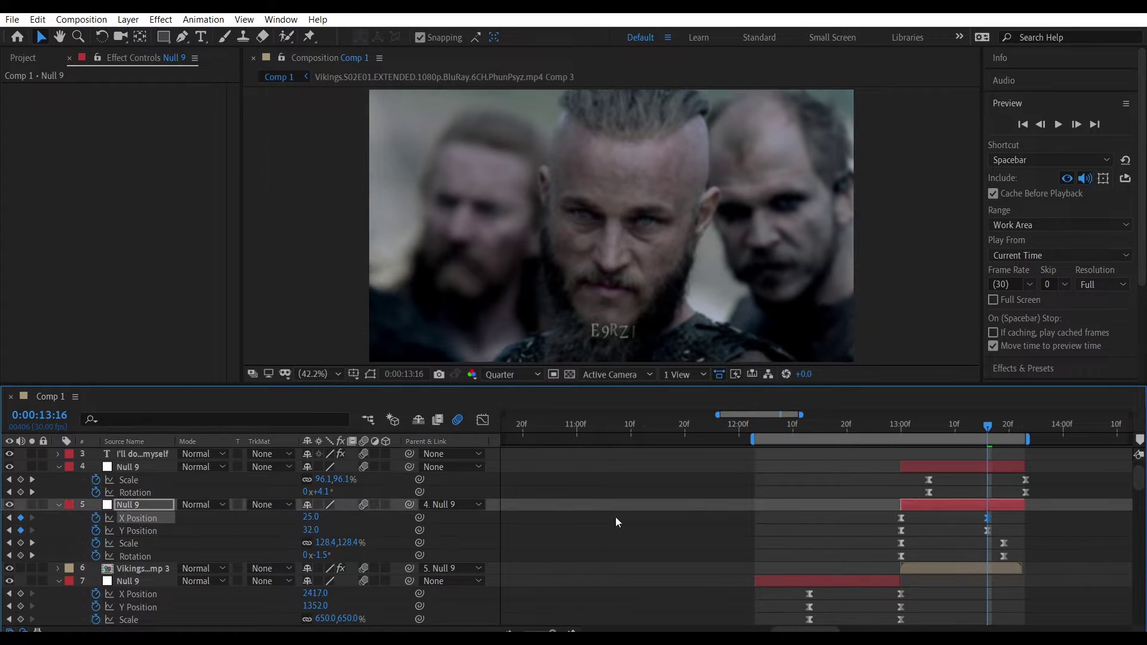
{"action": "left_click", "coordinate": [901, 543]}
{"action": "key", "text": "shift+F3"}
{"action": "left_click_drag", "start_coordinate": [950, 459], "coordinate": [932, 459]}
{"action": "key", "text": "shift+F3"}
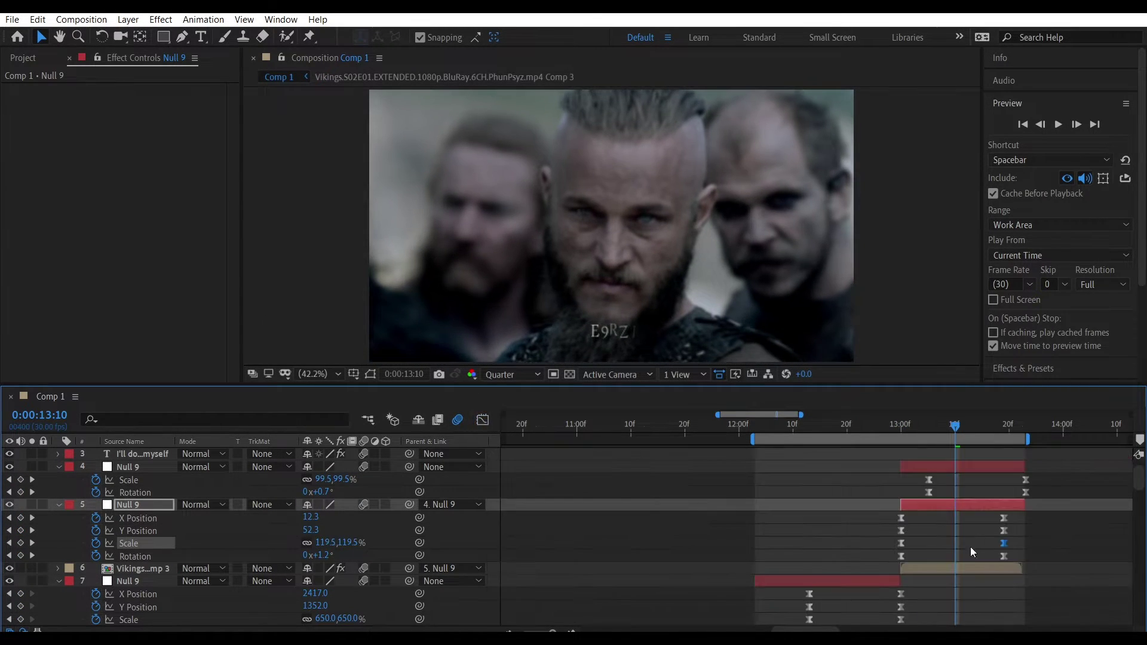
{"action": "left_click", "coordinate": [482, 420]}
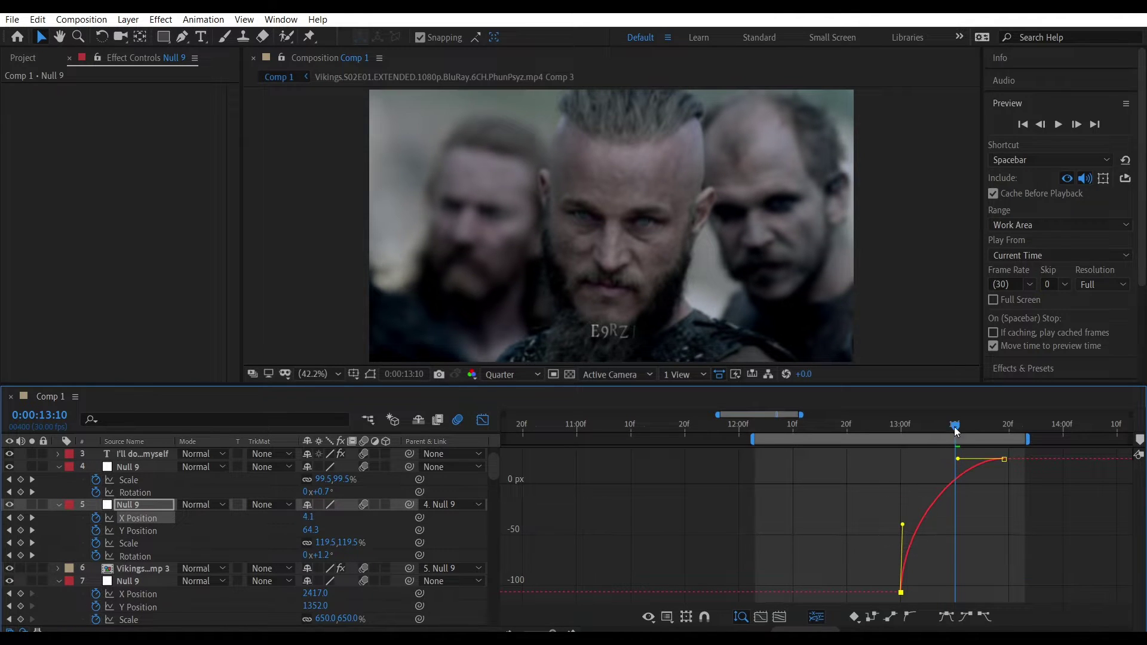
{"action": "left_click", "coordinate": [128, 543]}
{"action": "left_click", "coordinate": [972, 426]}
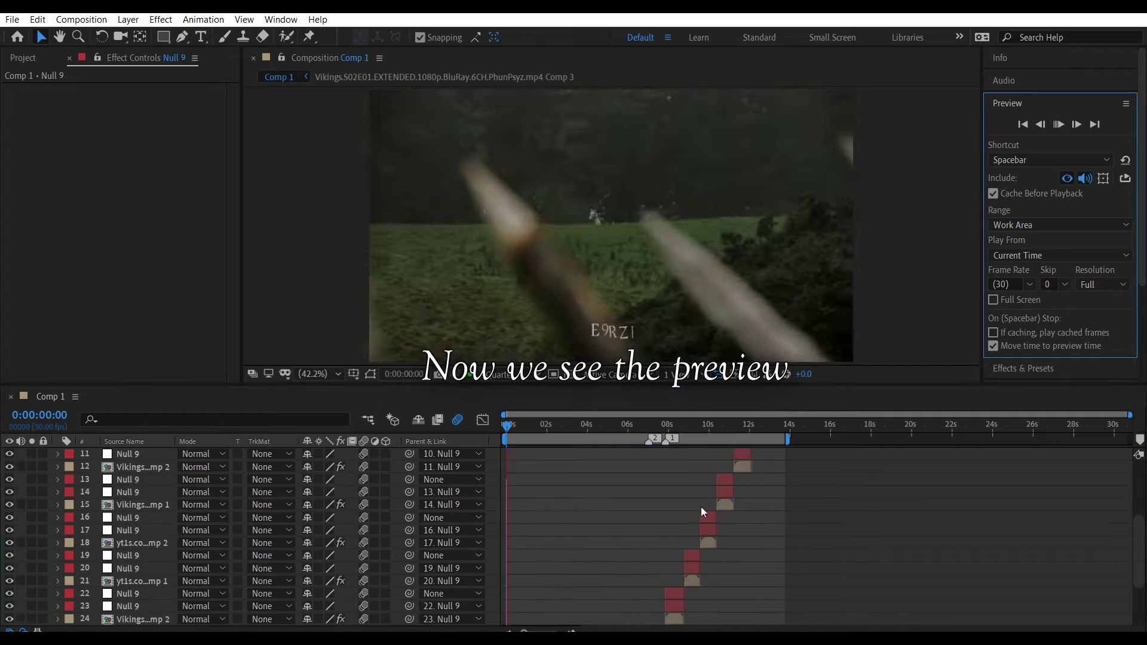
{"action": "scroll", "coordinate": [636, 488], "scroll_direction": "up", "scroll_amount": 1}
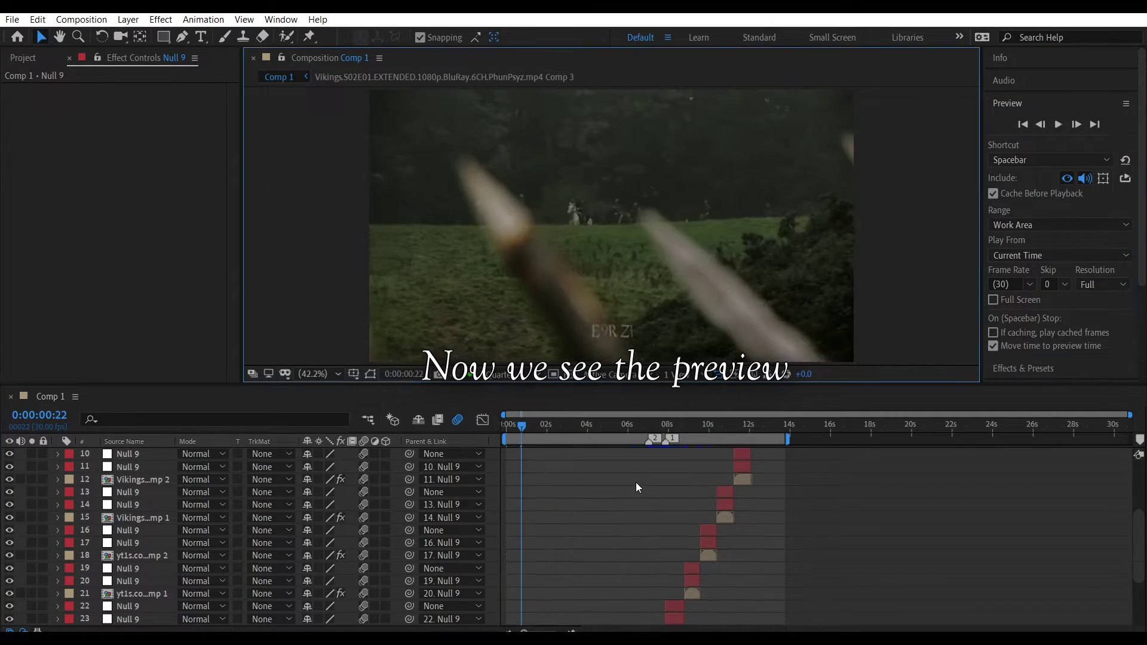
{"action": "scroll", "coordinate": [636, 483], "scroll_direction": "up", "scroll_amount": 3}
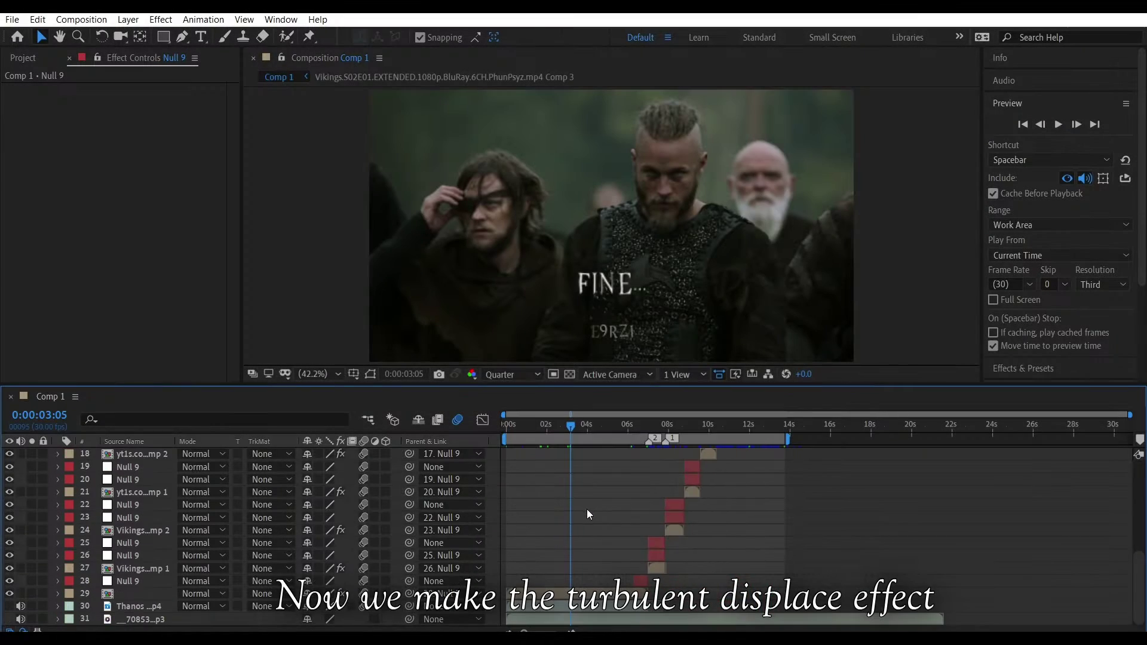
{"action": "left_click_drag", "start_coordinate": [577, 428], "coordinate": [648, 457]}
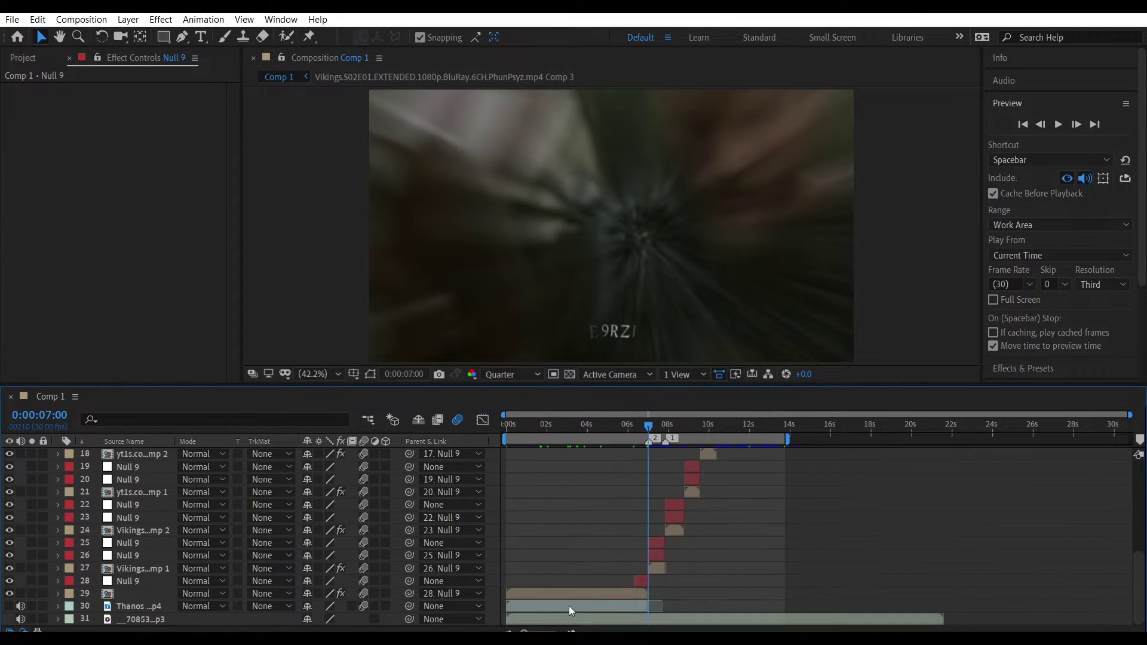
{"action": "left_click", "coordinate": [571, 631]}
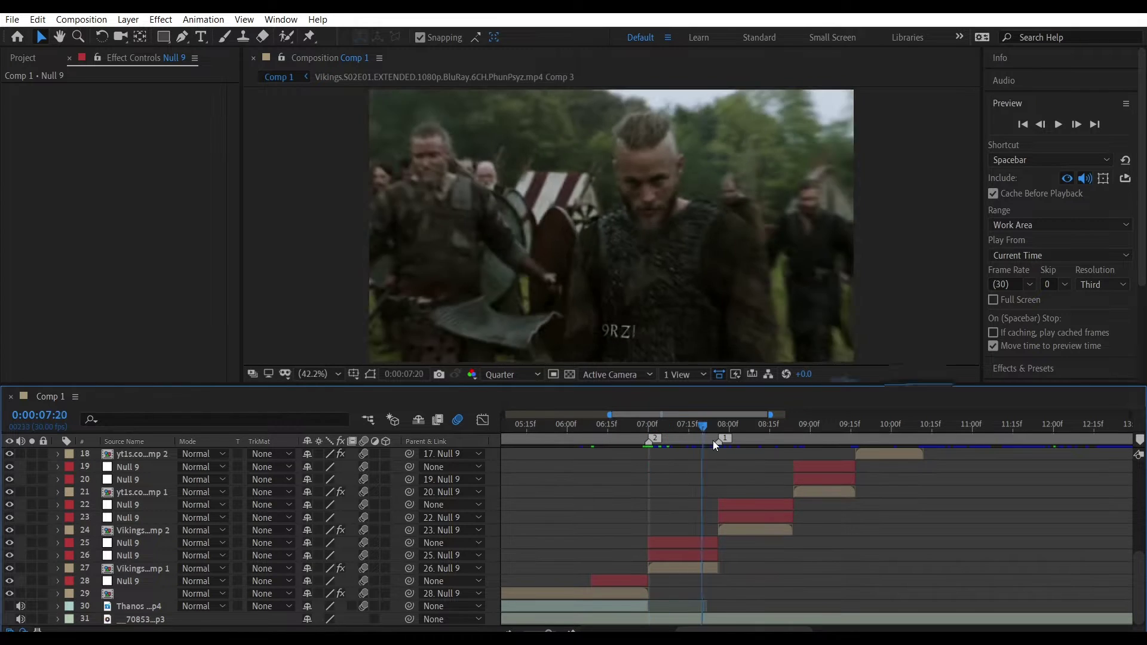
{"action": "left_click_drag", "start_coordinate": [658, 423], "coordinate": [744, 525]}
Open the Vikings S01E07 precomp and add an adjustment layer above the clip
{"action": "double_click", "coordinate": [744, 526]}
{"action": "left_click", "coordinate": [1018, 105]}
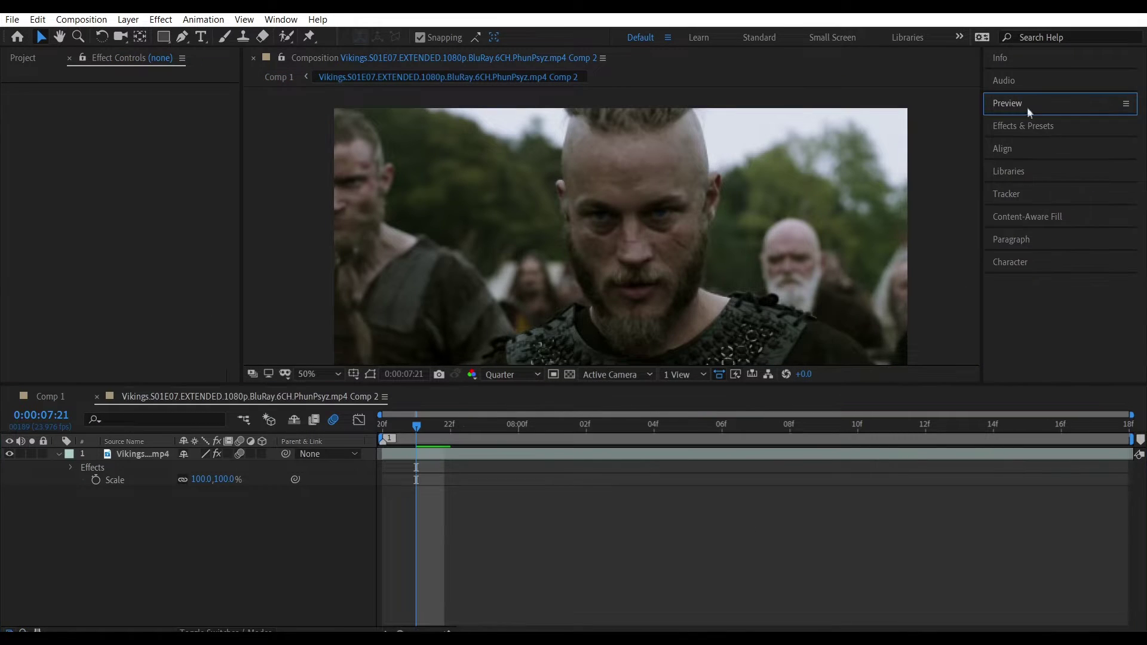
{"action": "right_click", "coordinate": [332, 540]}
{"action": "mouse_move", "coordinate": [400, 389]}
{"action": "left_click", "coordinate": [591, 486]}
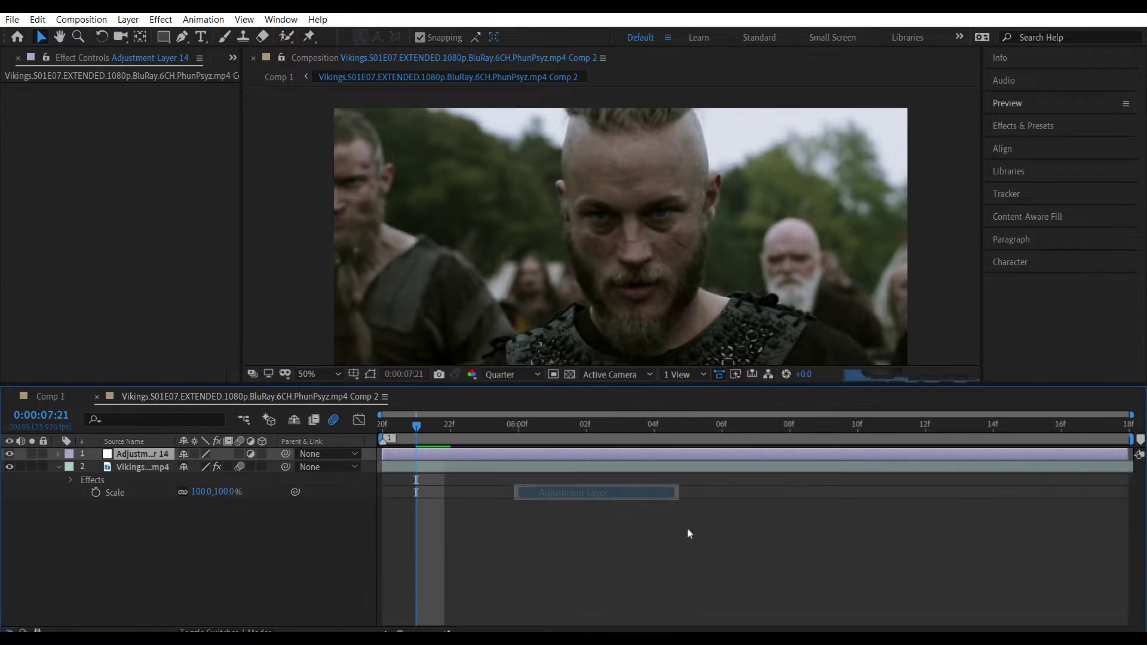
Apply Turbulent Displace to Adjustment Layer 14, raise Size to 500 and move its keyframe later
{"action": "left_click", "coordinate": [1027, 138]}
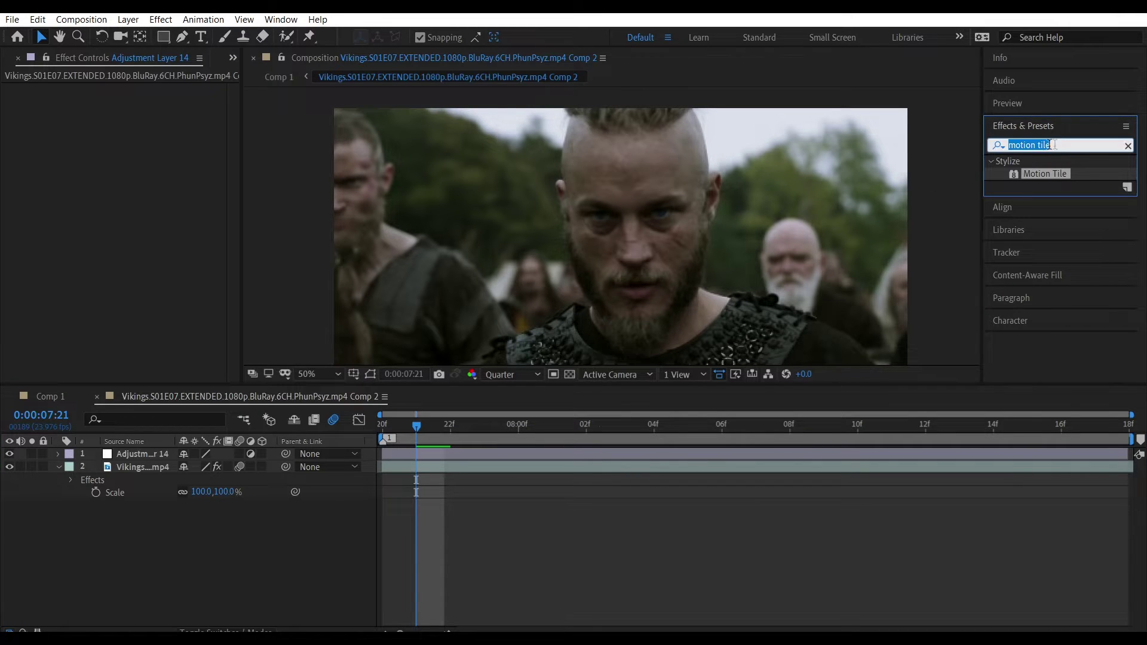
{"action": "type", "text": "turb"}
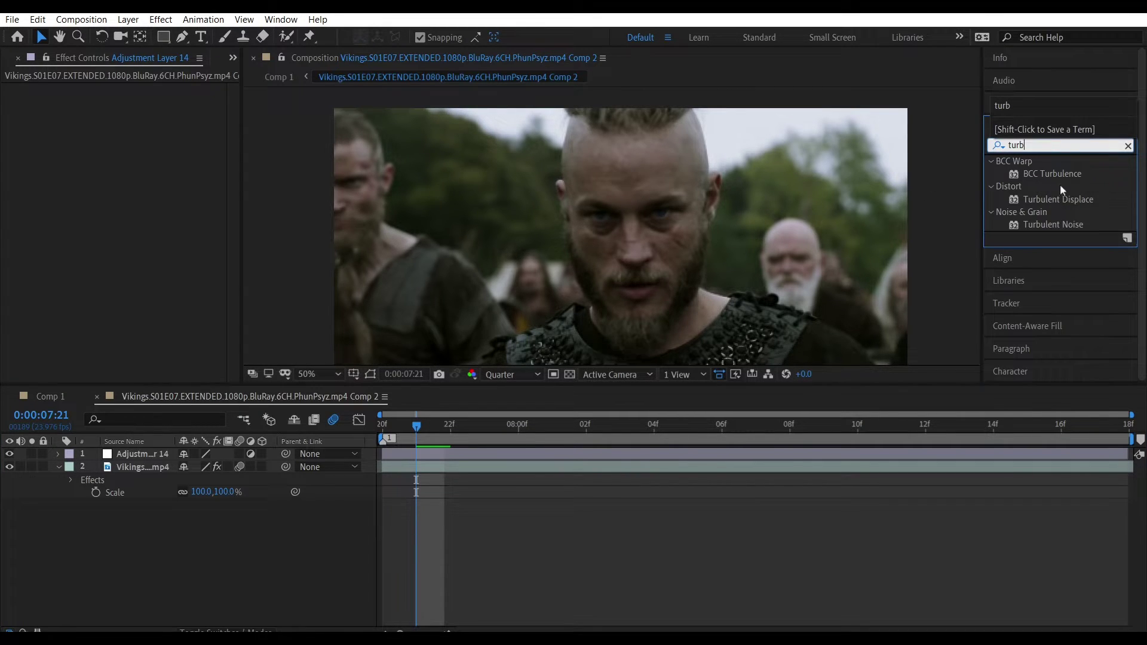
{"action": "left_click_drag", "start_coordinate": [1058, 199], "coordinate": [758, 453]}
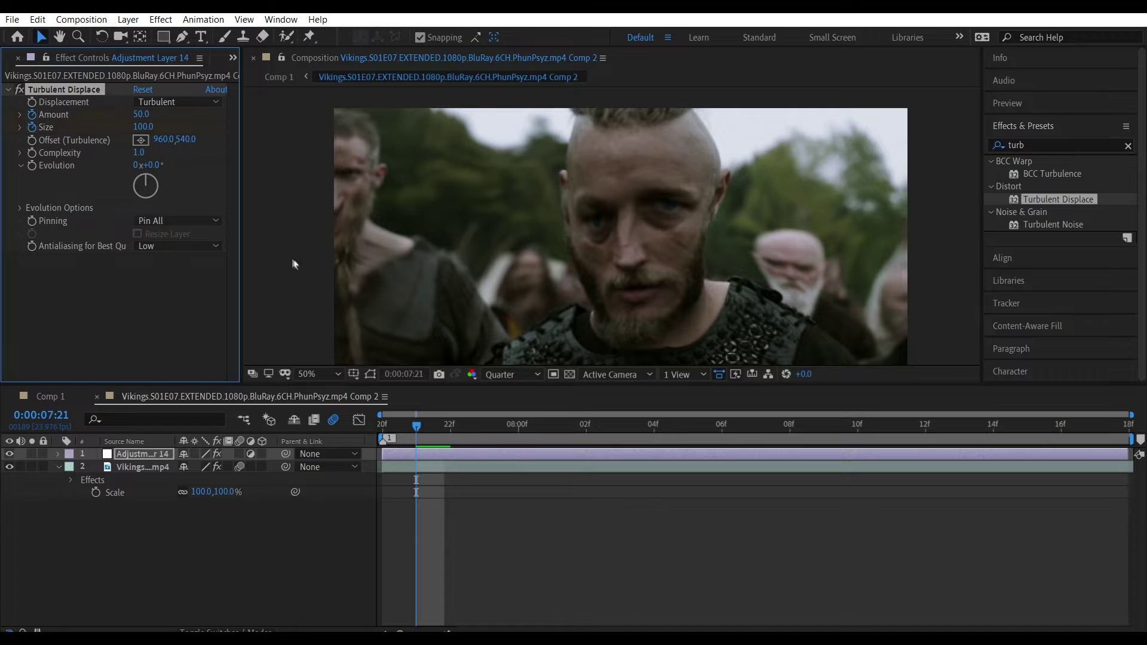
{"action": "key", "text": "u"}
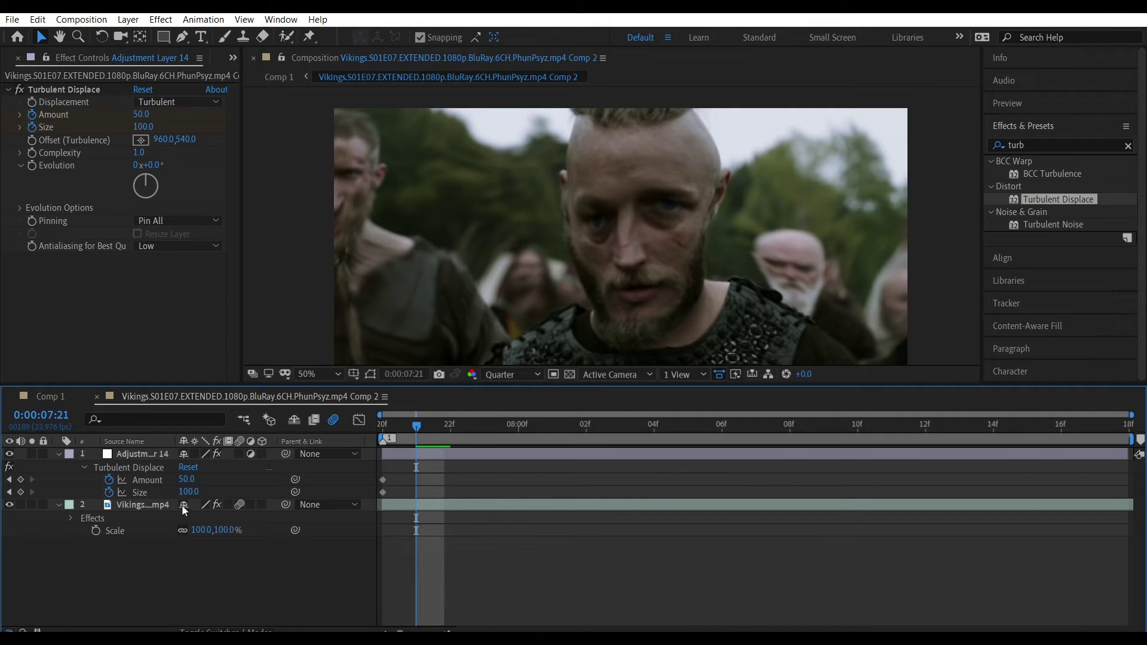
{"action": "left_click_drag", "start_coordinate": [184, 492], "coordinate": [188, 480]}
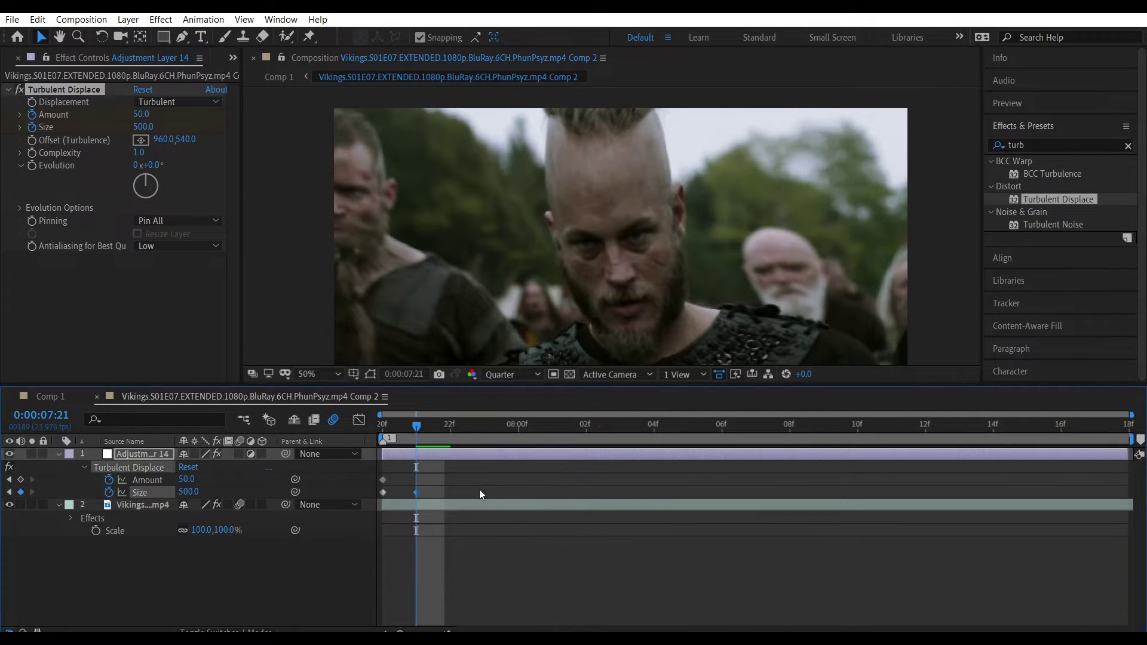
{"action": "left_click_drag", "start_coordinate": [417, 492], "coordinate": [585, 492]}
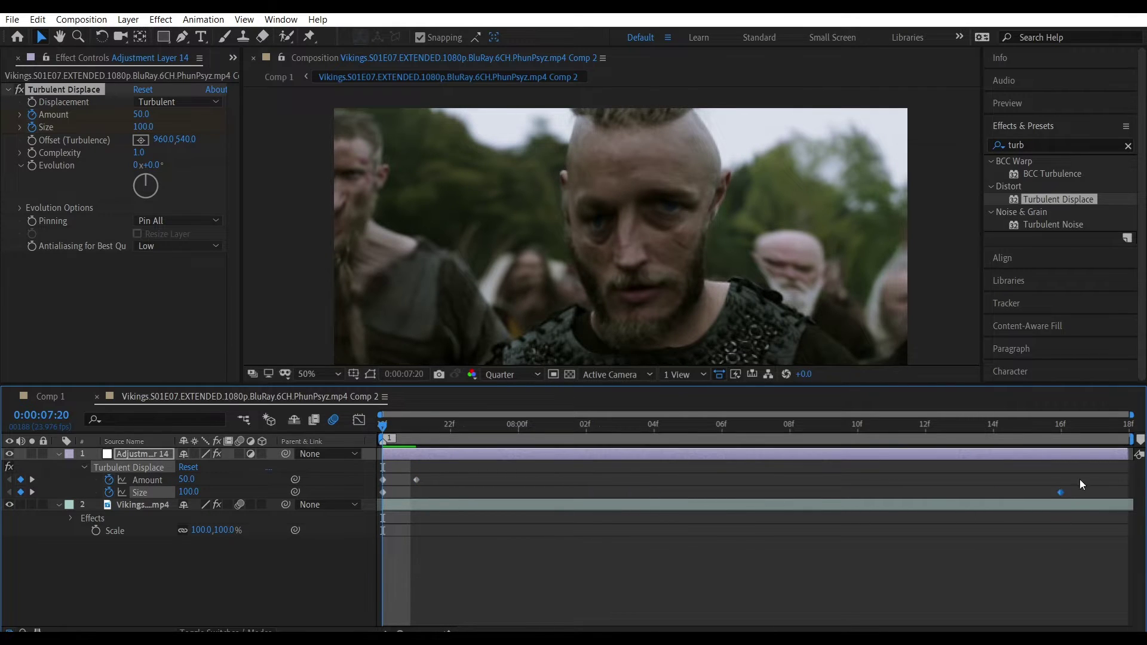
{"action": "left_click_drag", "start_coordinate": [1111, 507], "coordinate": [409, 471]}
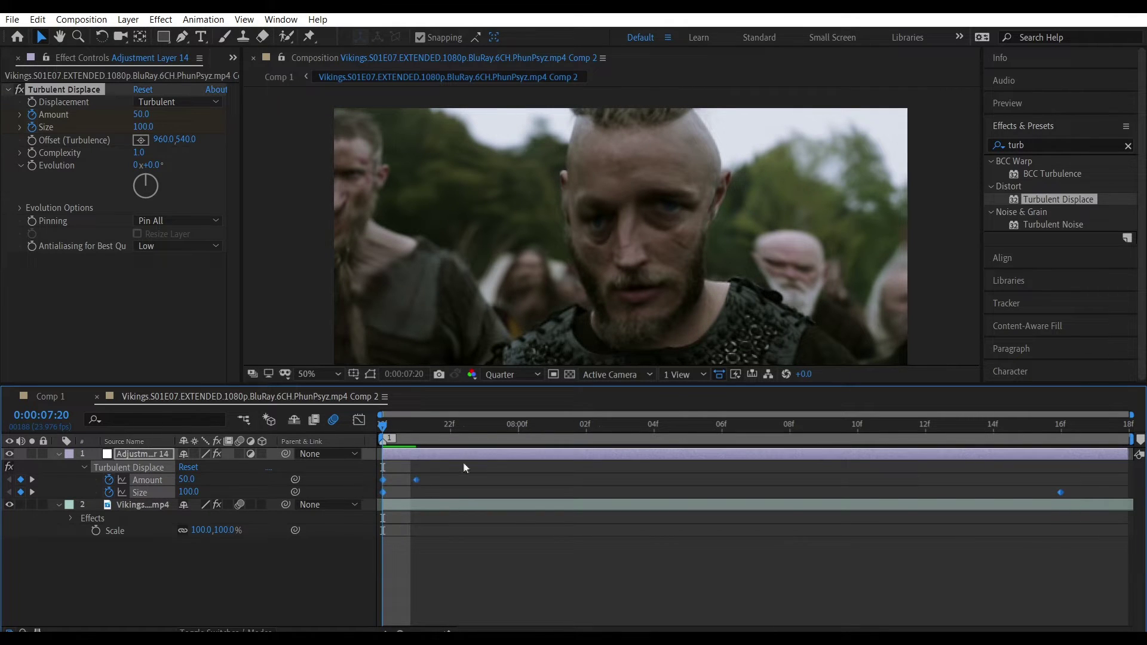
Preview the animated Turbulent Displace warp
{"action": "left_click", "coordinate": [1128, 491]}
{"action": "key", "text": "space"}
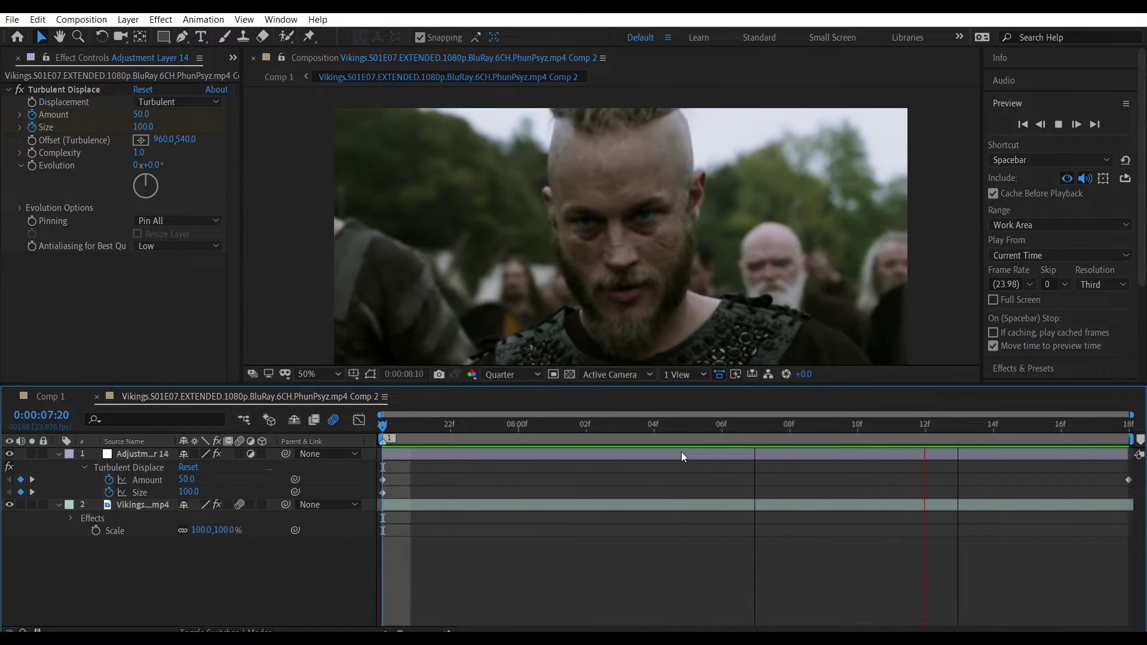
{"action": "key", "text": "space"}
Copy Turbulent Displace, then open the yt1s.com precomp from Comp 1 and fit it in the viewer
{"action": "left_click", "coordinate": [64, 89]}
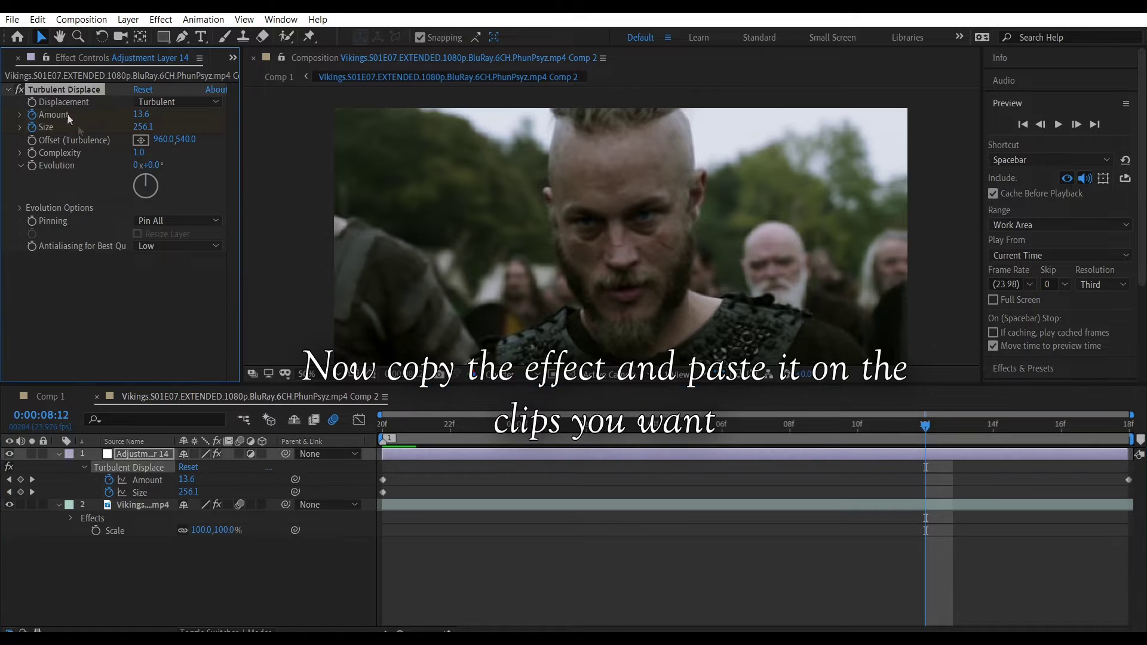
{"action": "left_click", "coordinate": [50, 396]}
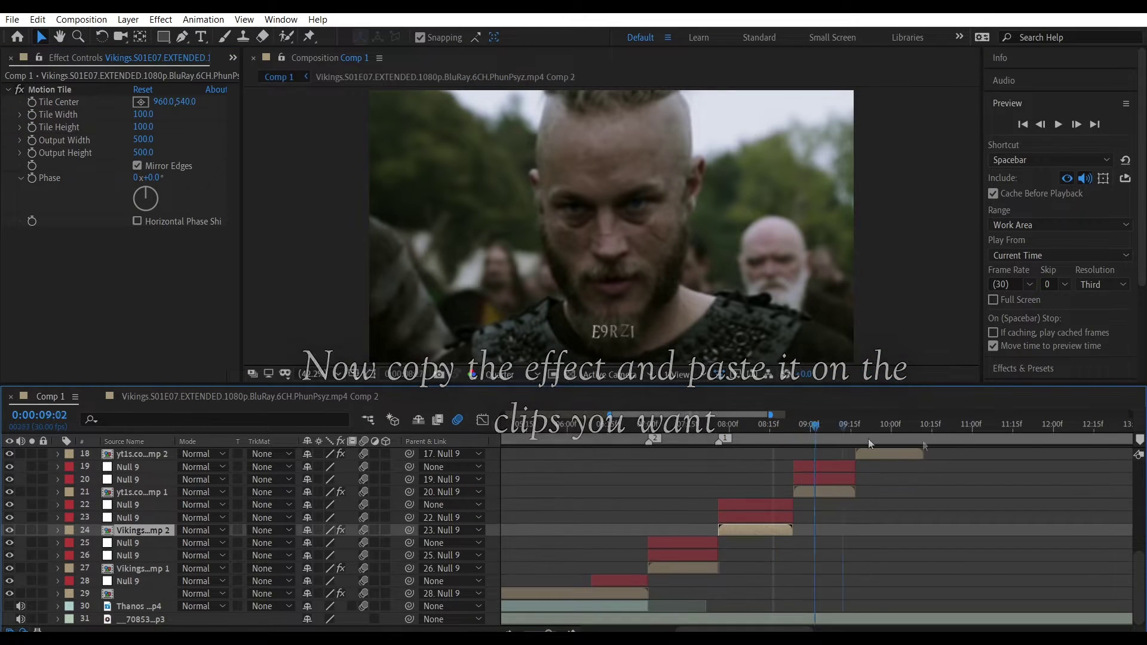
{"action": "scroll", "coordinate": [777, 490], "scroll_direction": "up", "scroll_amount": 4}
{"action": "left_click", "coordinate": [801, 553]}
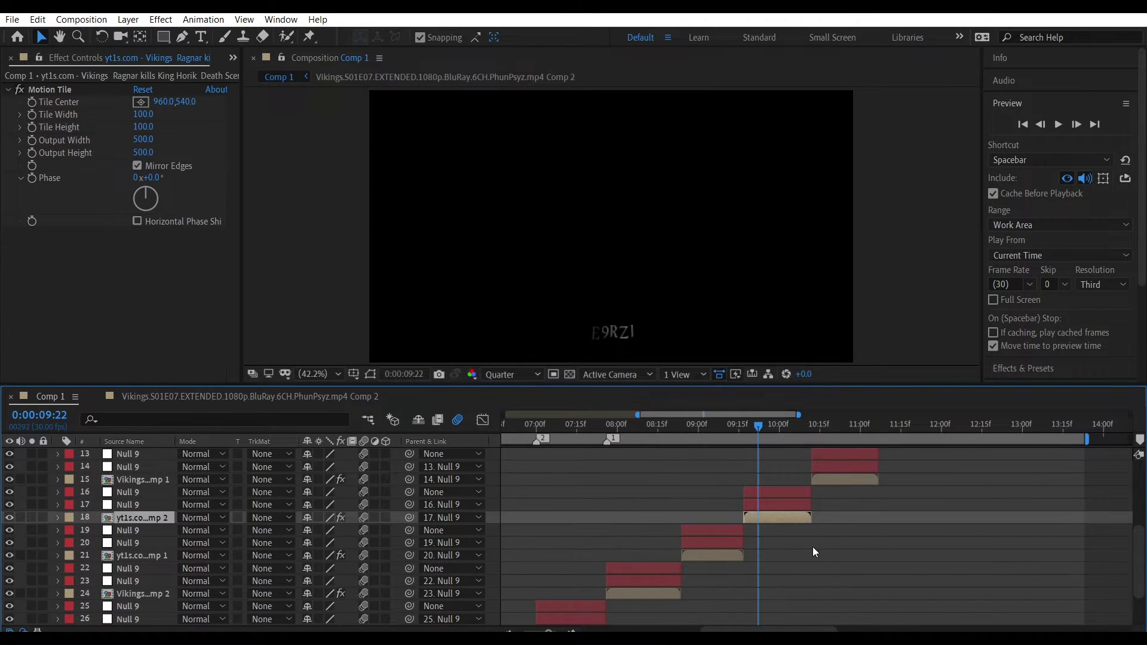
{"action": "scroll", "coordinate": [789, 540], "scroll_direction": "down", "scroll_amount": 3}
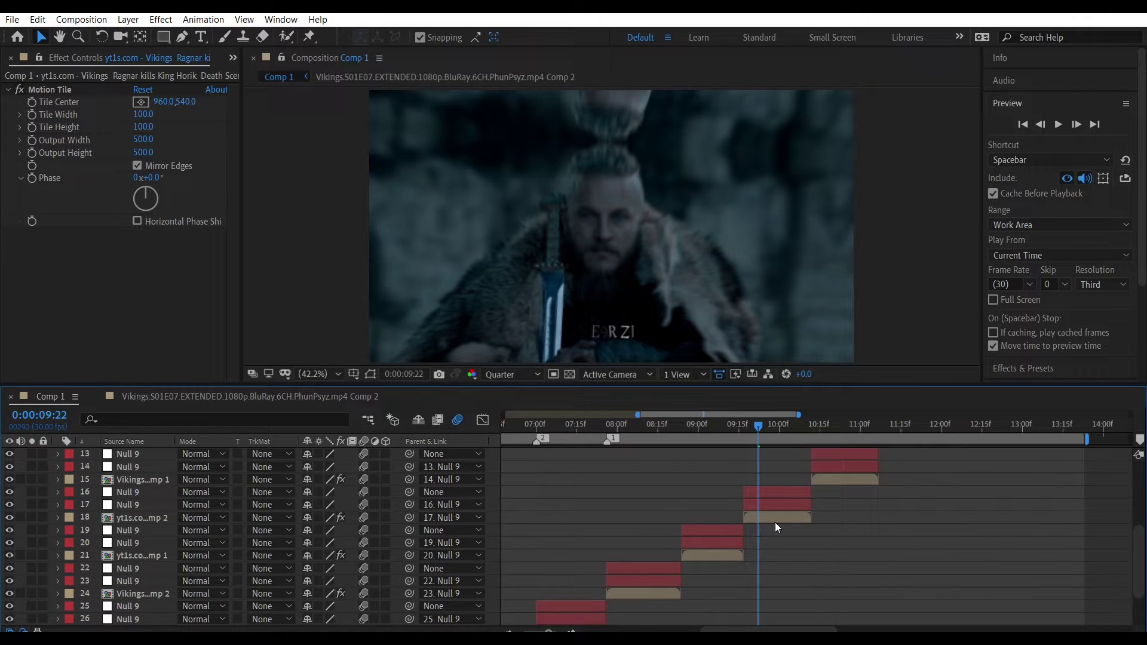
{"action": "double_click", "coordinate": [776, 518]}
{"action": "left_click", "coordinate": [319, 374]}
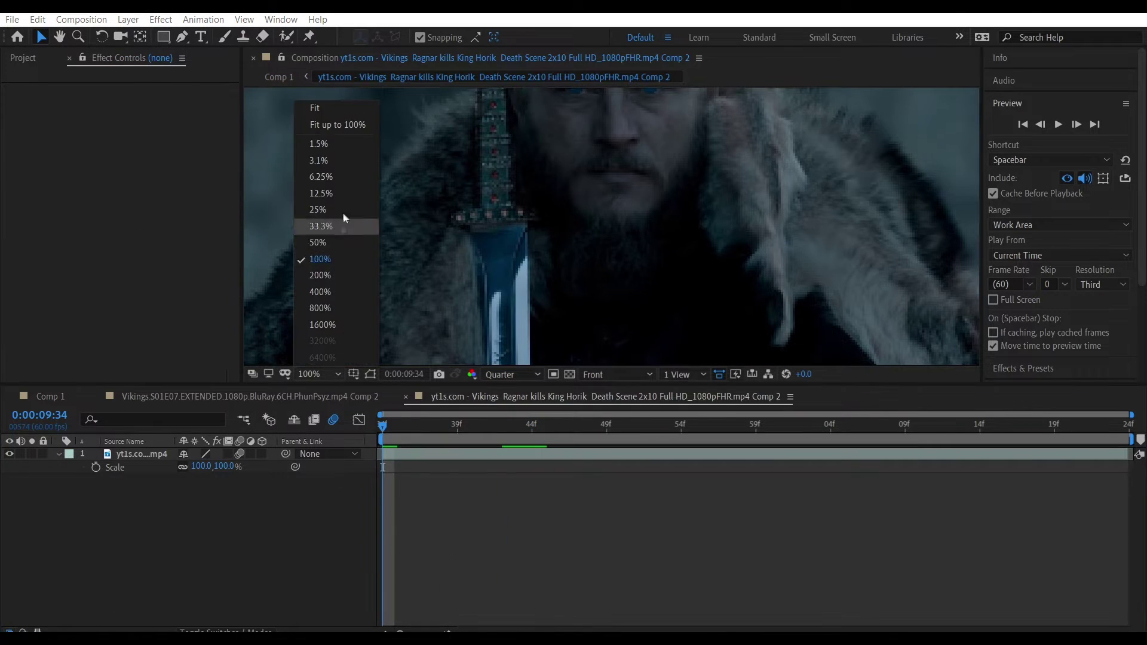
{"action": "left_click", "coordinate": [314, 108]}
Add an adjustment layer over the Ragnar clip, paste the keyframed Turbulent Displace, and preview
{"action": "right_click", "coordinate": [315, 419]}
{"action": "left_click", "coordinate": [577, 540]}
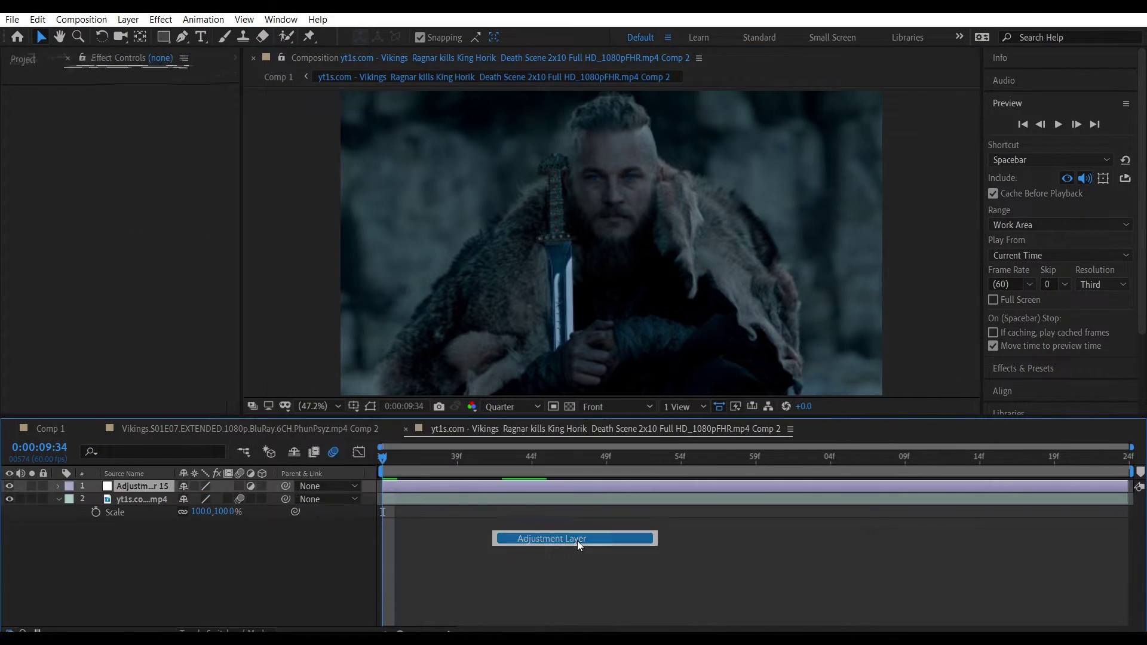
{"action": "key", "text": "ctrl+alt+shift+f"}
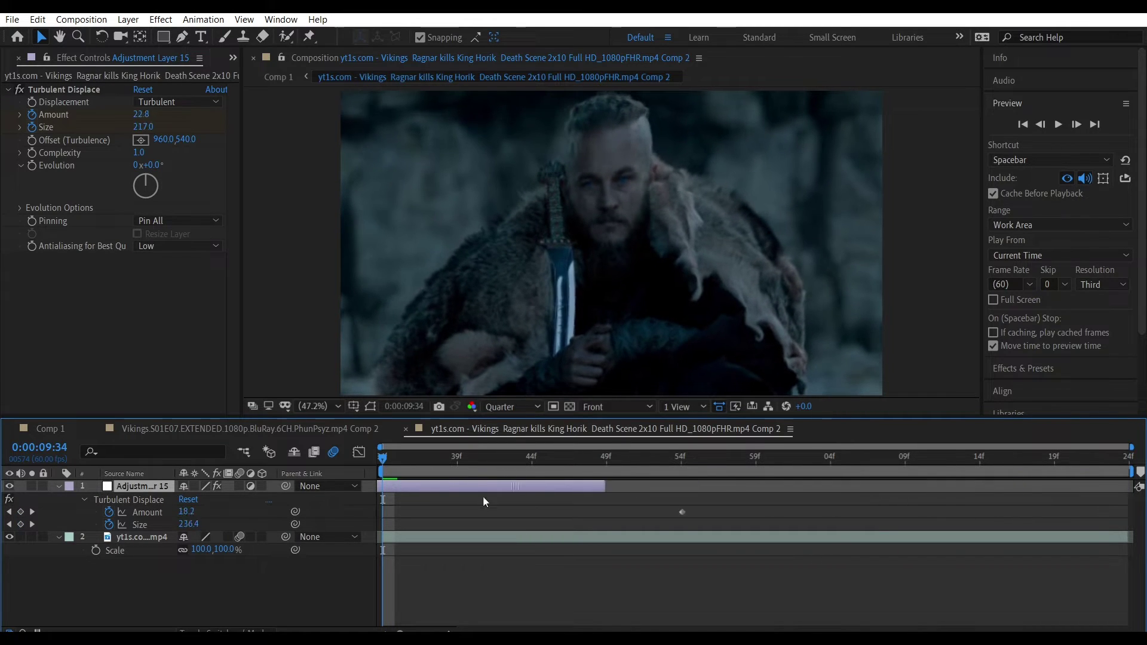
{"action": "left_click_drag", "start_coordinate": [483, 496], "coordinate": [438, 489]}
{"action": "key", "text": "ctrl+z"}
{"action": "key", "text": "space"}
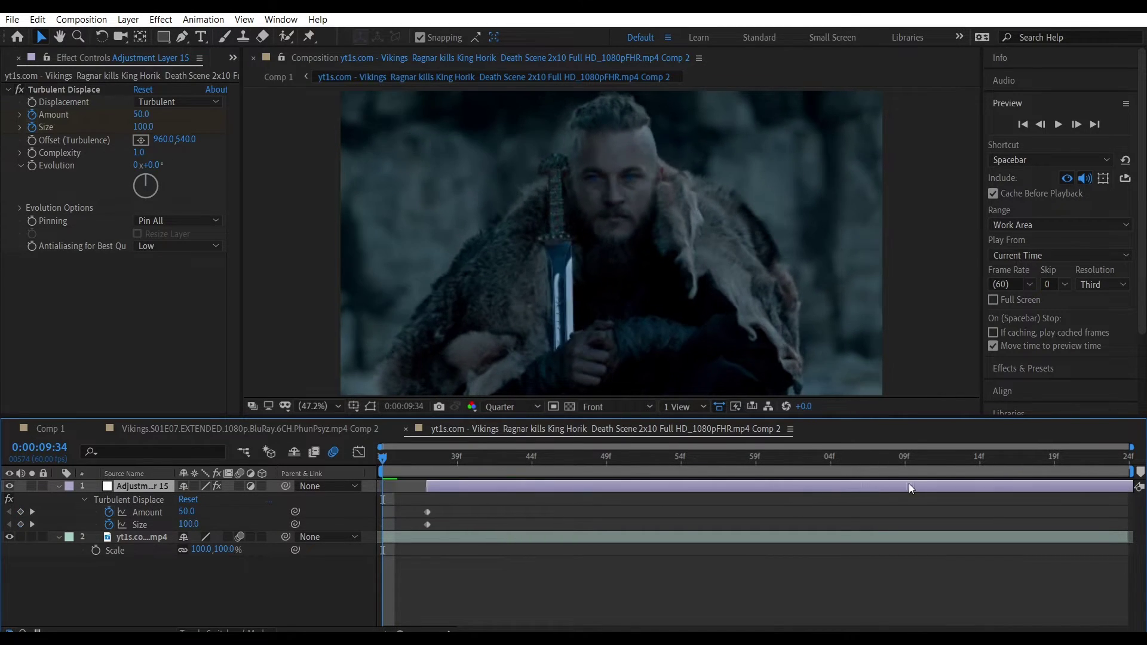
{"action": "key", "text": "space"}
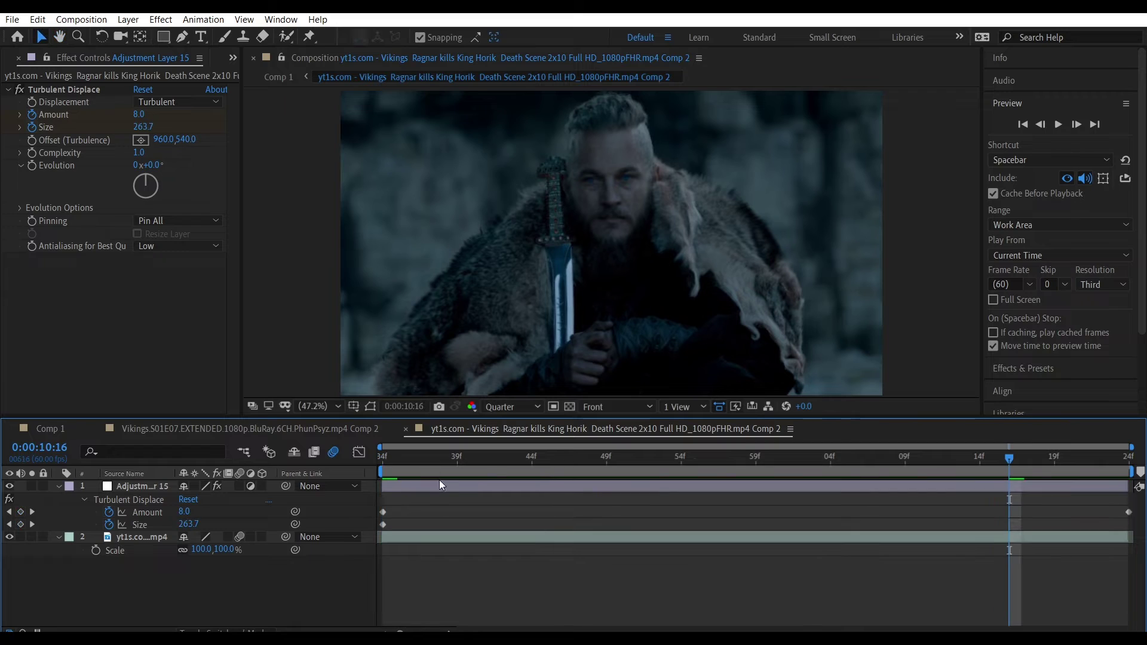
{"action": "right_click", "coordinate": [360, 477]}
Add Adjustment Layer 16 and apply CC Light Rays to it
{"action": "left_click", "coordinate": [597, 552]}
{"action": "left_click_drag", "start_coordinate": [584, 417], "coordinate": [583, 433]}
{"action": "left_click", "coordinate": [1004, 105]}
{"action": "left_click", "coordinate": [1015, 125]}
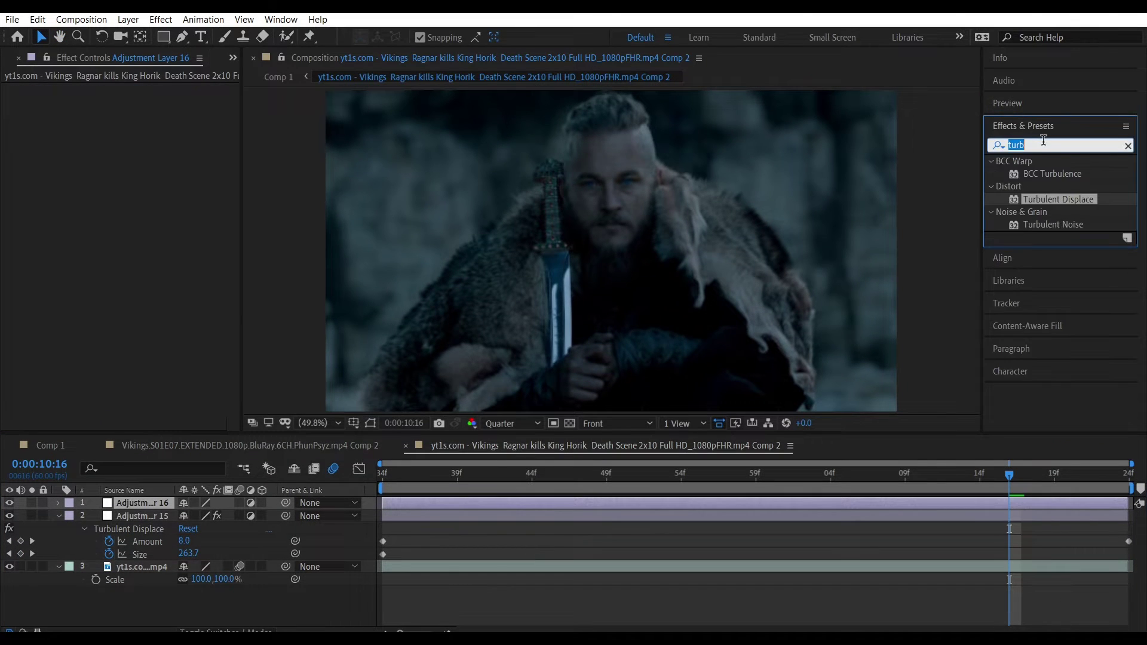
{"action": "type", "text": "cc light"}
{"action": "left_click_drag", "start_coordinate": [1061, 326], "coordinate": [902, 502]}
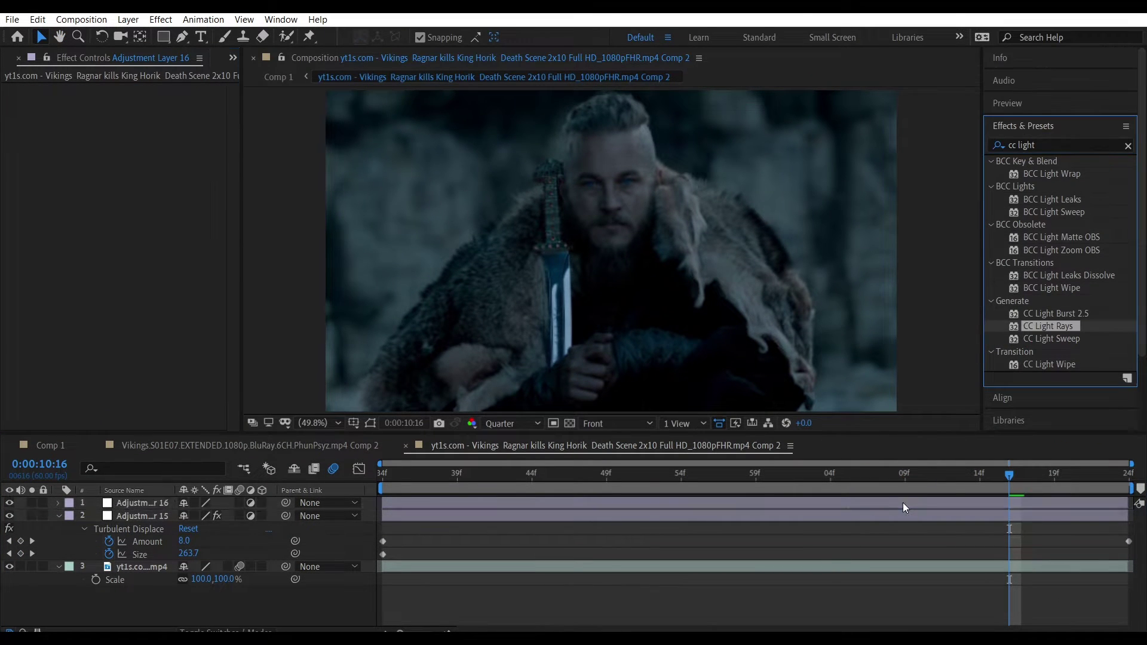
Disable Turbulent Displace and place the light rays centre on the sword at full resolution
{"action": "key", "text": "space"}
{"action": "left_click", "coordinate": [218, 516]}
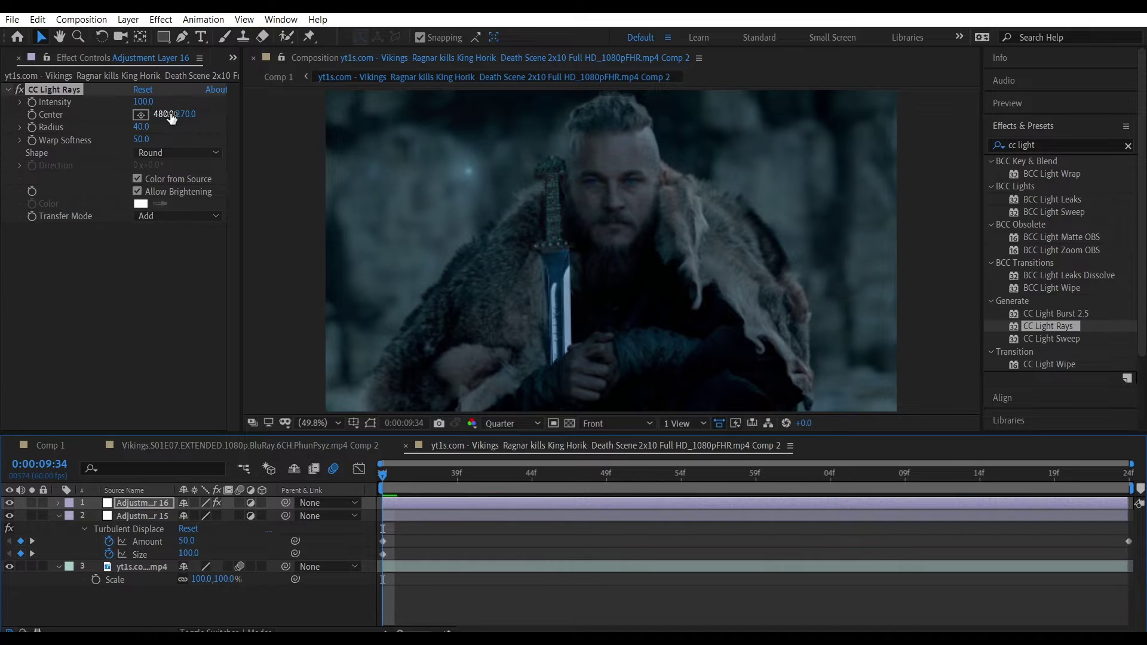
{"action": "left_click_drag", "start_coordinate": [171, 117], "coordinate": [397, 110]}
{"action": "left_click_drag", "start_coordinate": [199, 112], "coordinate": [442, 111]}
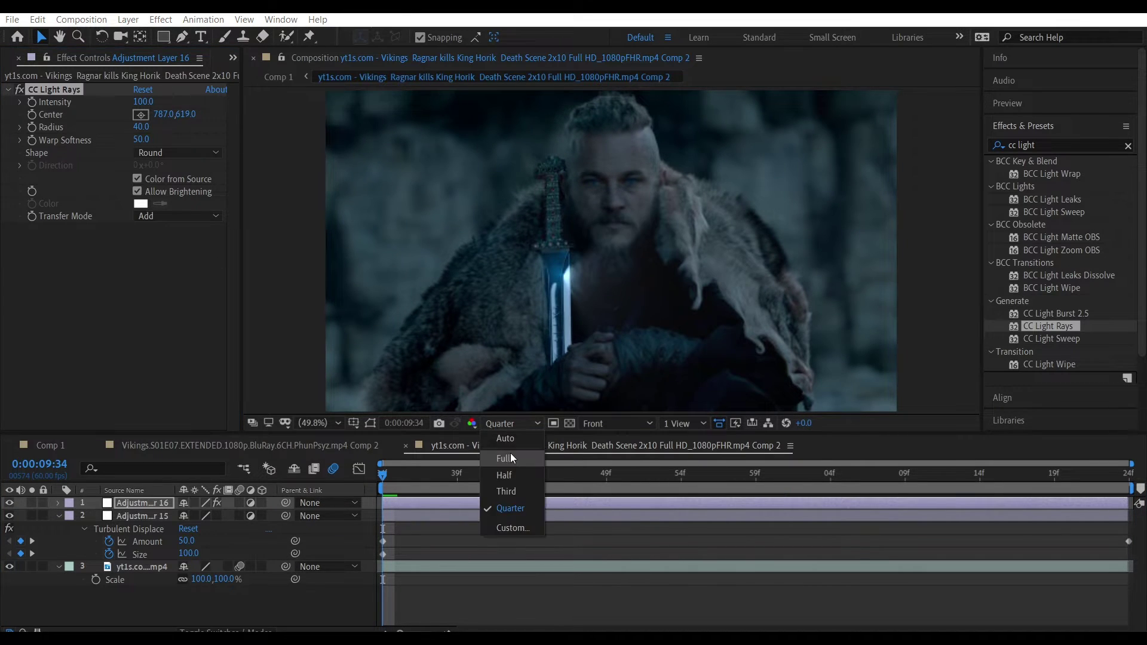
{"action": "left_click", "coordinate": [505, 458]}
{"action": "mouse_move", "coordinate": [158, 118]}
{"action": "left_mouse_down"}
{"action": "mouse_move", "coordinate": [171, 118]}
{"action": "mouse_move", "coordinate": [106, 111]}
{"action": "left_mouse_up"}
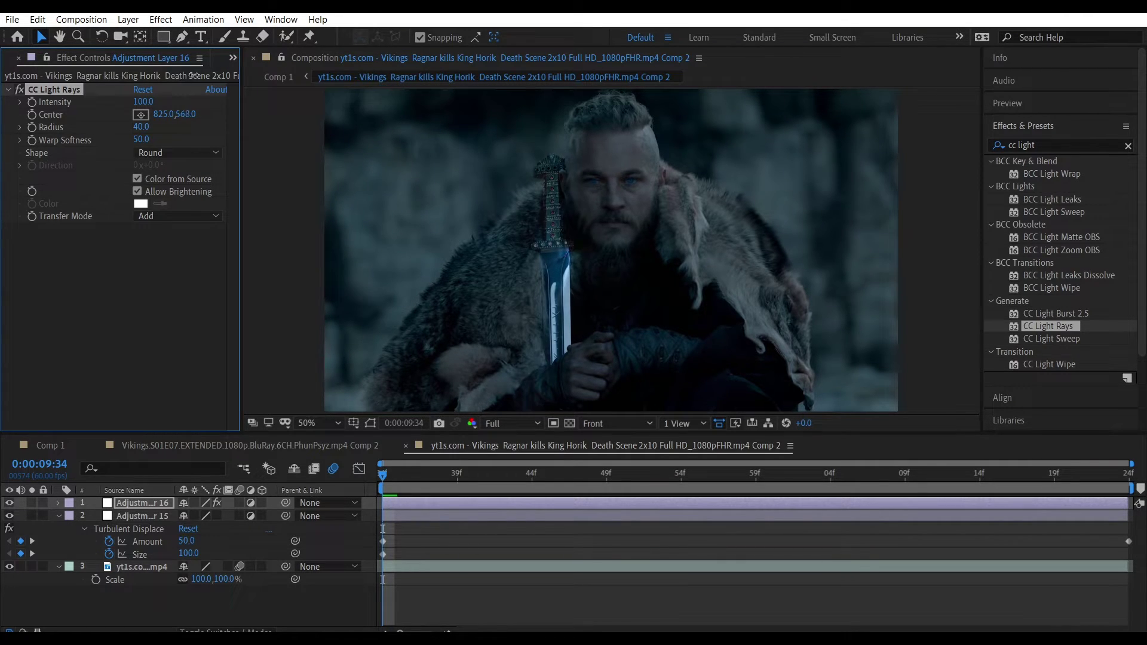
Keyframe the light rays Center sliding down the sword to the clip's end, enable motion blur, preview
{"action": "key", "text": "u"}
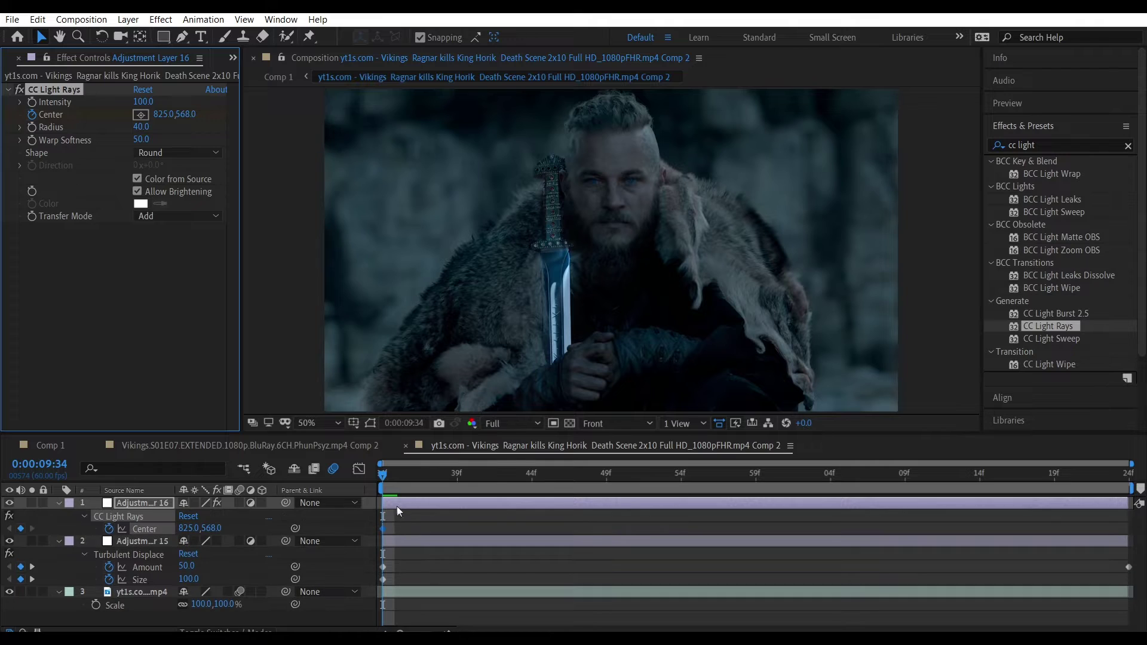
{"action": "left_click", "coordinate": [411, 481]}
{"action": "left_click_drag", "start_coordinate": [186, 114], "coordinate": [255, 102]}
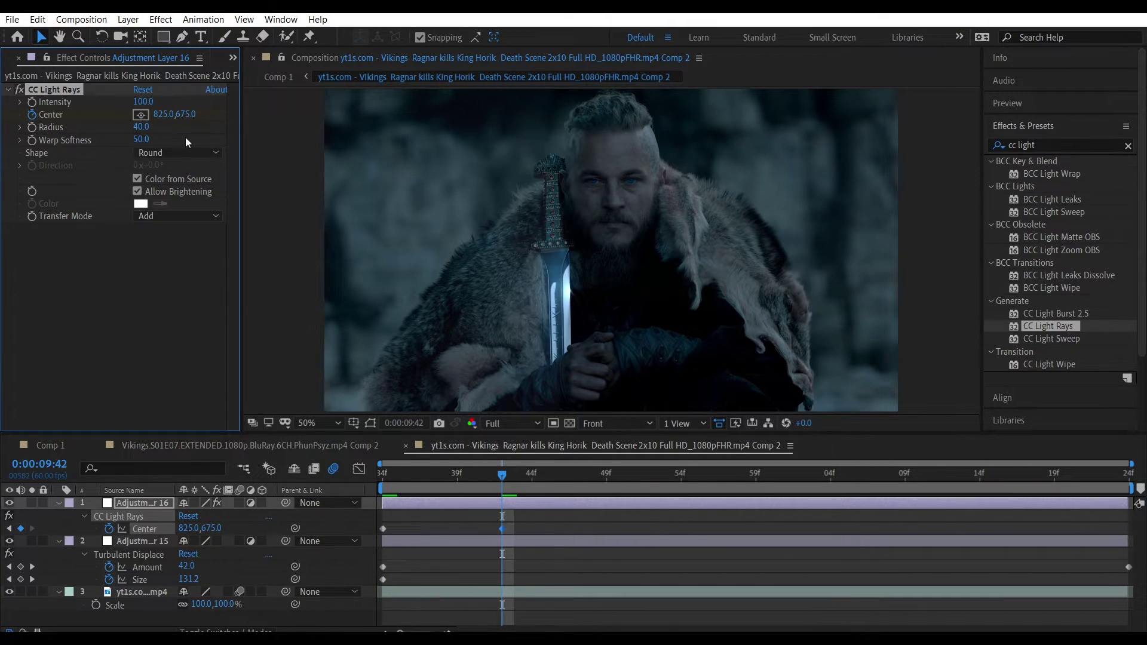
{"action": "left_click_drag", "start_coordinate": [501, 528], "coordinate": [1113, 528]}
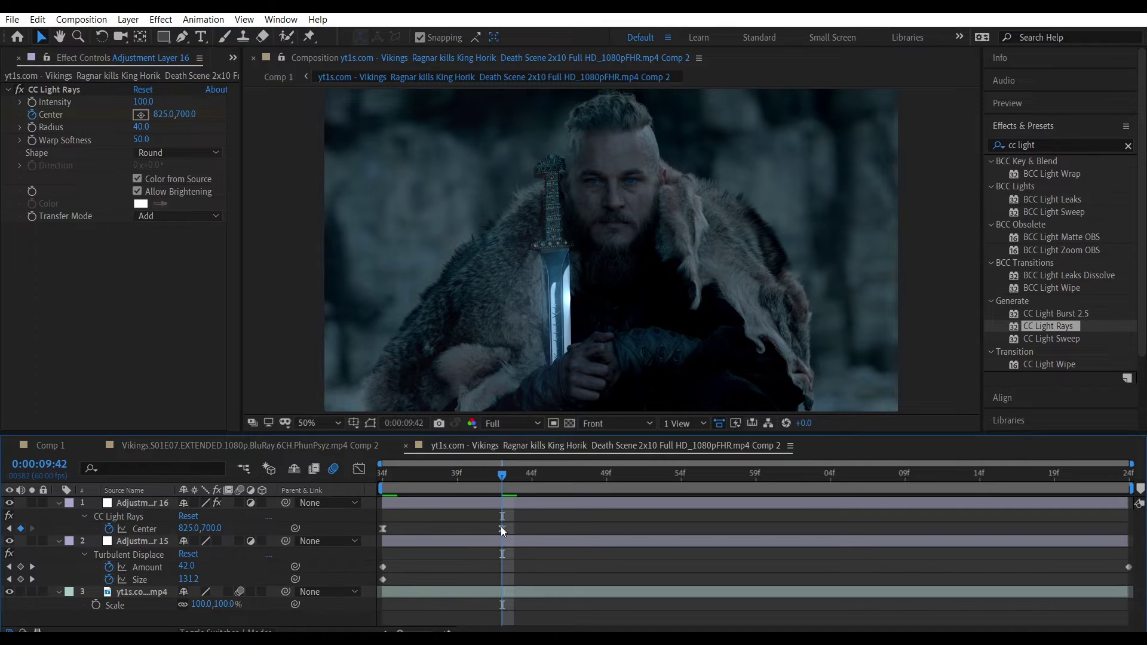
{"action": "left_click", "coordinate": [239, 540]}
{"action": "key", "text": "space"}
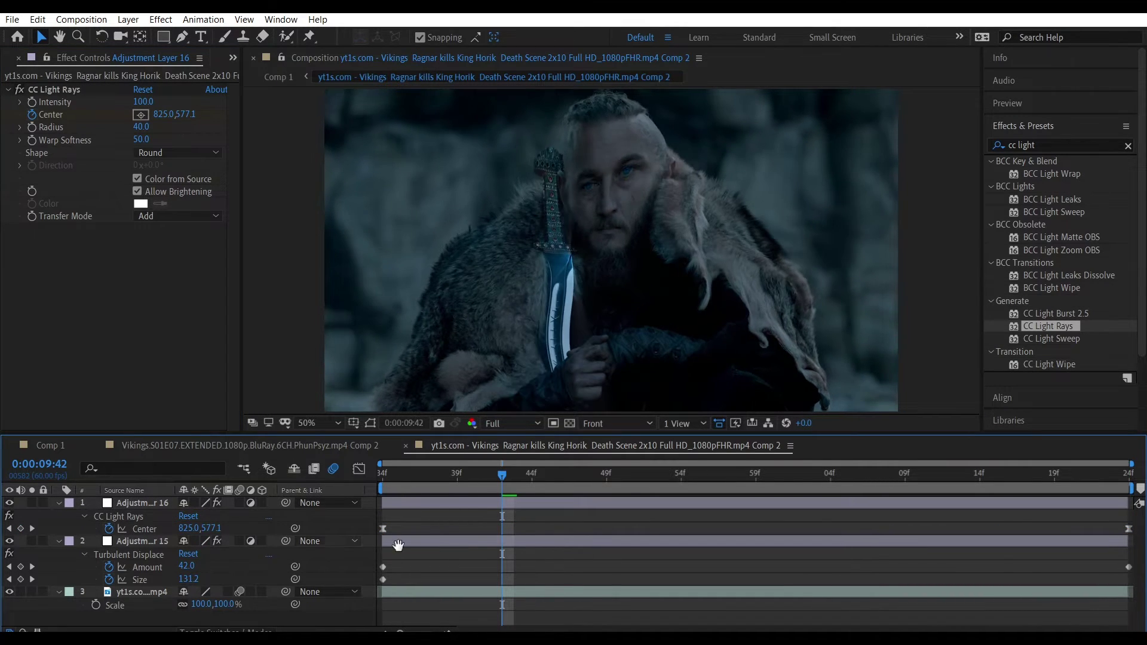
{"action": "left_click", "coordinate": [508, 521]}
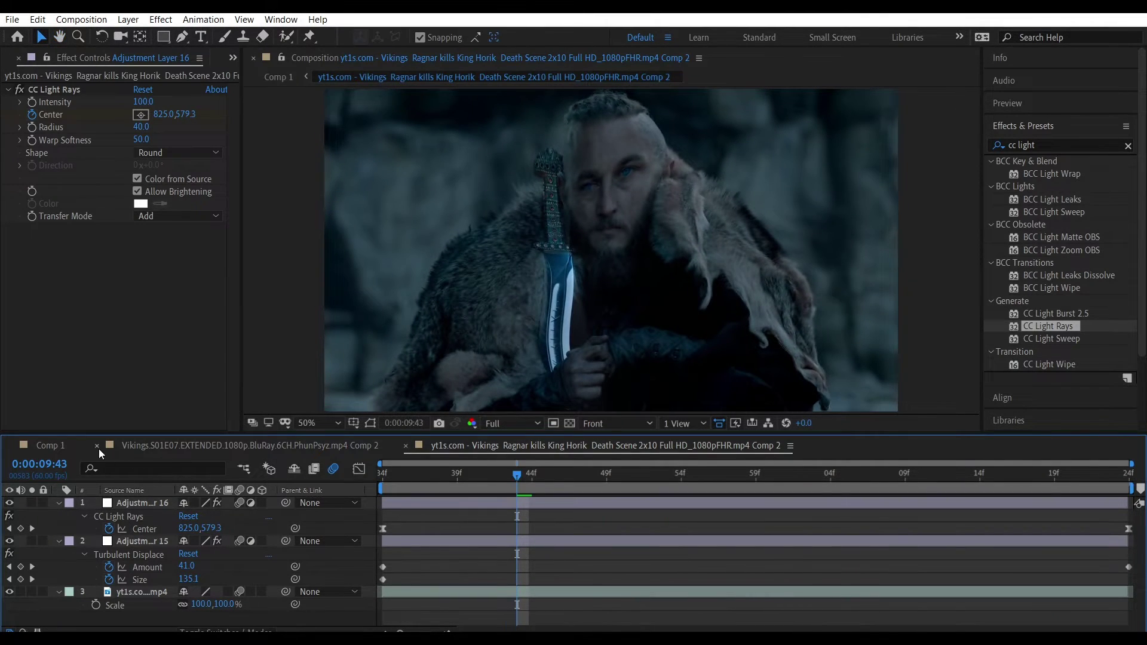
Copy Adjustment Layer 15's Turbulent Displace and return to Comp 1
{"action": "left_click", "coordinate": [423, 545]}
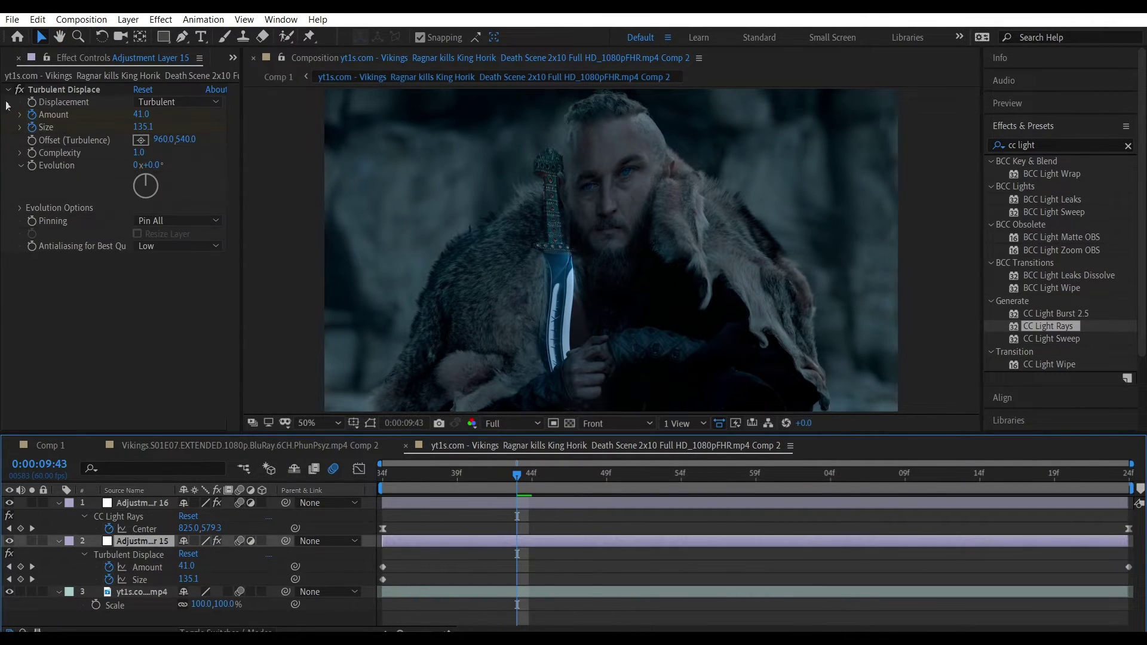
{"action": "left_click", "coordinate": [65, 90]}
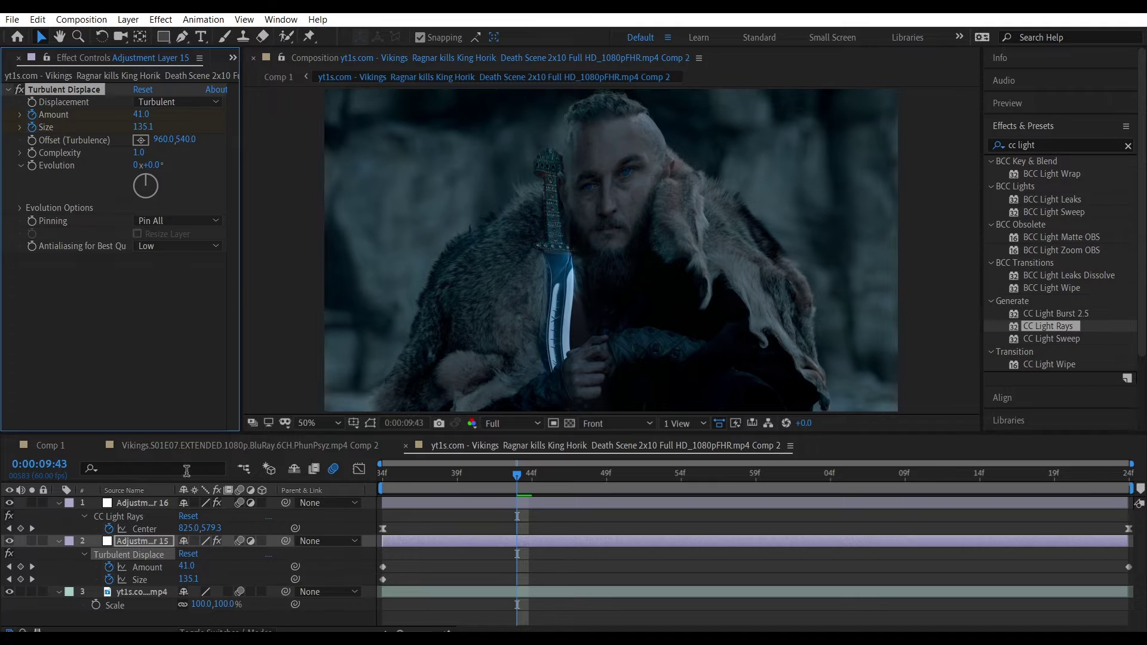
{"action": "left_click", "coordinate": [102, 445]}
Add a pasted, keyframed Turbulent Displace adjustment layer in the S02E10 Comp 2 clip and preview it
{"action": "left_click_drag", "start_coordinate": [799, 496], "coordinate": [798, 477]}
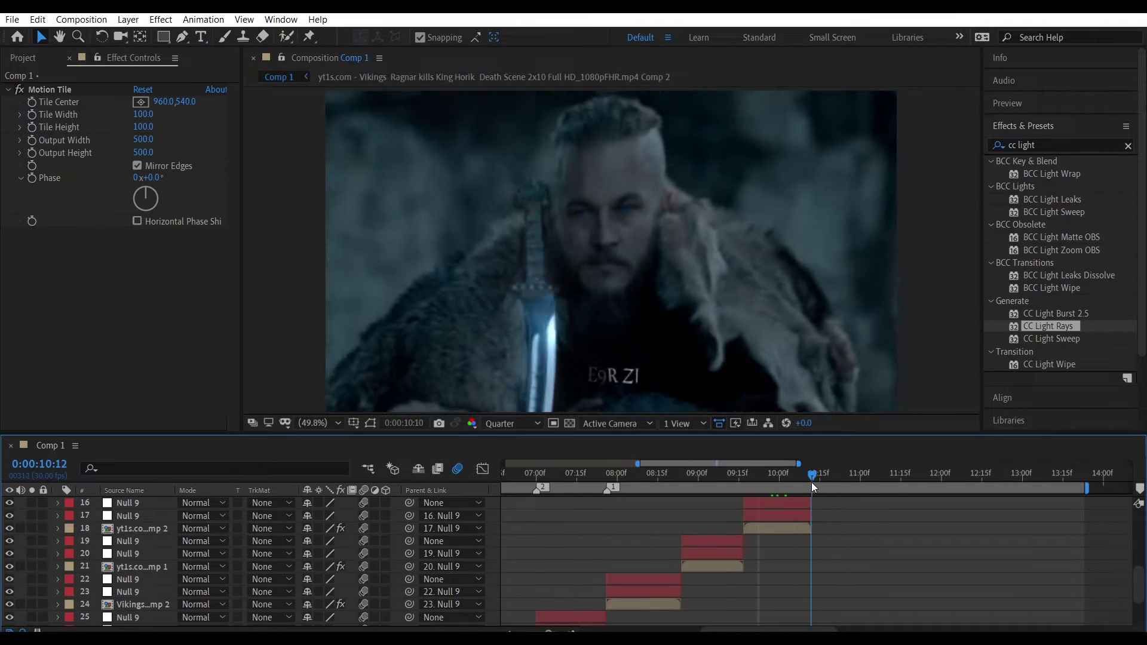
{"action": "scroll", "coordinate": [708, 546], "scroll_direction": "up", "scroll_amount": 3}
{"action": "mouse_move", "coordinate": [708, 546]}
{"action": "left_mouse_down"}
{"action": "mouse_move", "coordinate": [727, 475]}
{"action": "mouse_move", "coordinate": [760, 475]}
{"action": "left_mouse_up"}
{"action": "double_click", "coordinate": [800, 538]}
{"action": "right_click", "coordinate": [287, 399]}
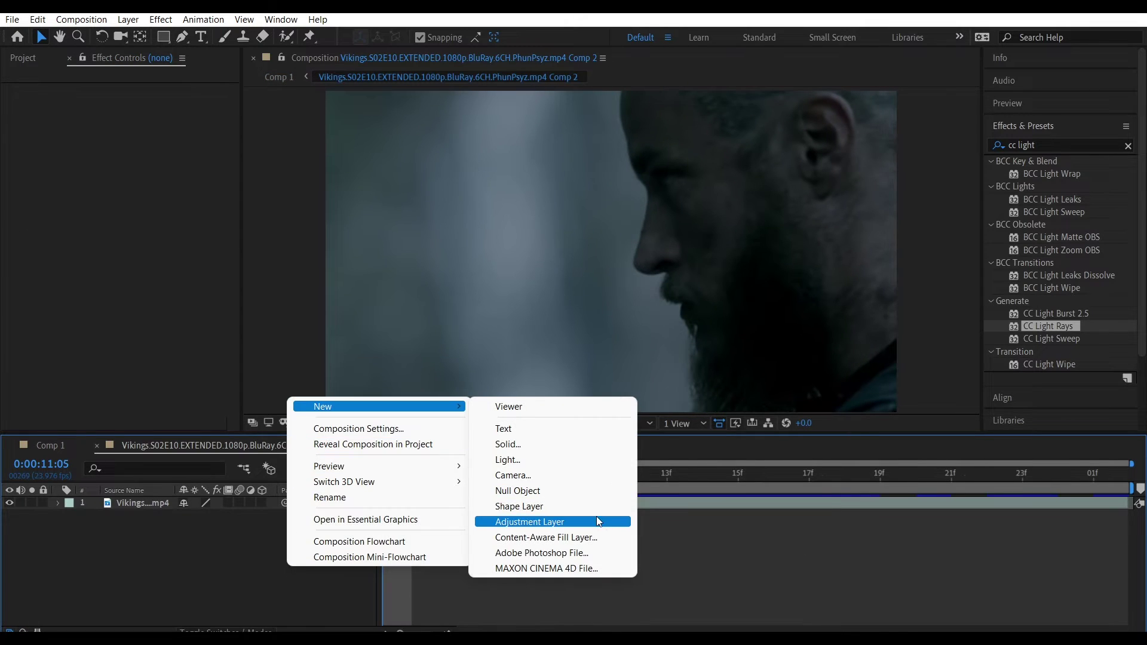
{"action": "left_click", "coordinate": [526, 542]}
{"action": "key", "text": "ctrl+v"}
{"action": "key", "text": "space"}
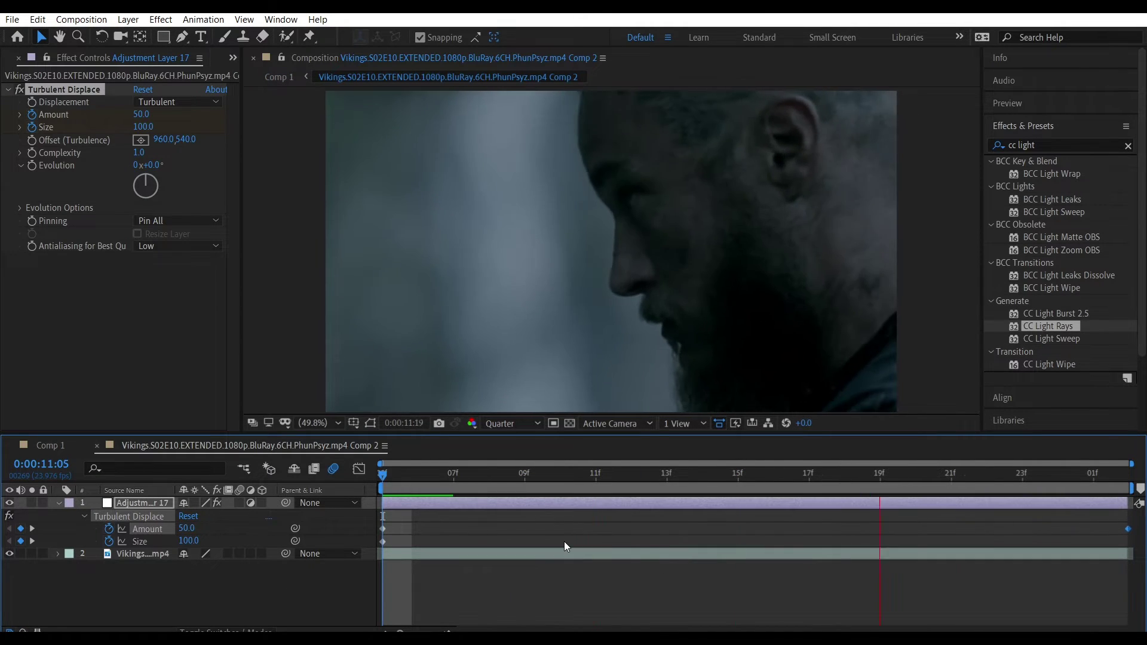
{"action": "left_click", "coordinate": [50, 445]}
Add the same Turbulent Displace adjustment layer in the S02E01 Comp 3 clip and preview it
{"action": "double_click", "coordinate": [925, 539]}
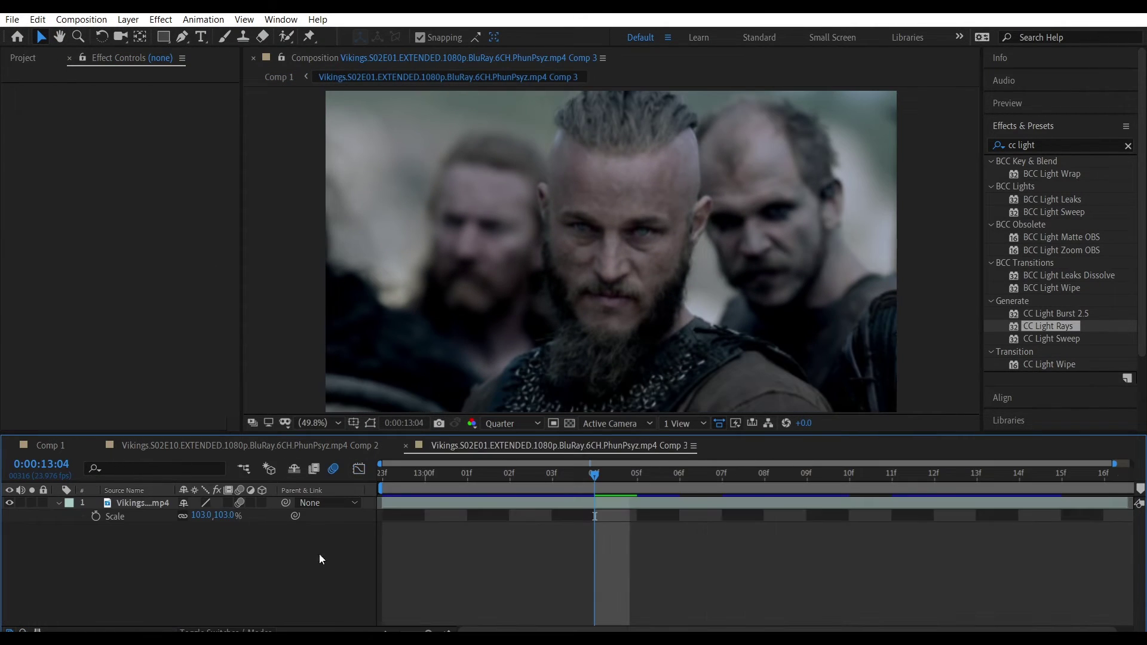
{"action": "right_click", "coordinate": [350, 541]}
{"action": "mouse_move", "coordinate": [442, 381]}
{"action": "left_click", "coordinate": [591, 497]}
{"action": "key", "text": "ctrl+v"}
{"action": "key", "text": "space"}
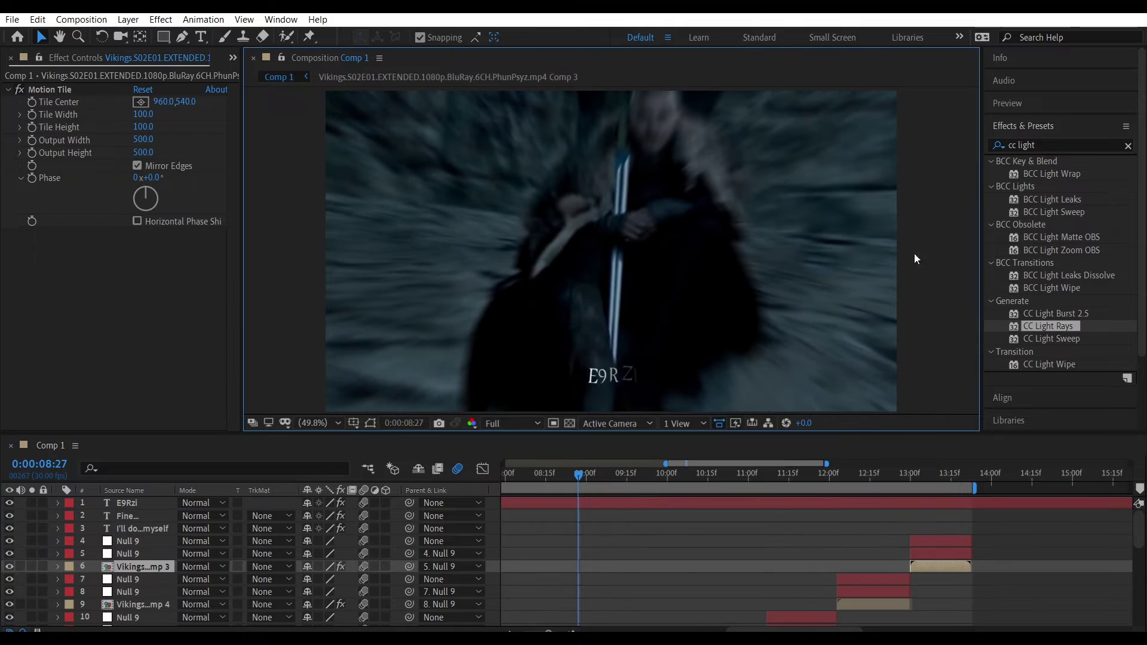
Create Adjustment Layer 19 above the whole edit and apply S_Sharpen to it
{"action": "left_click", "coordinate": [1007, 102]}
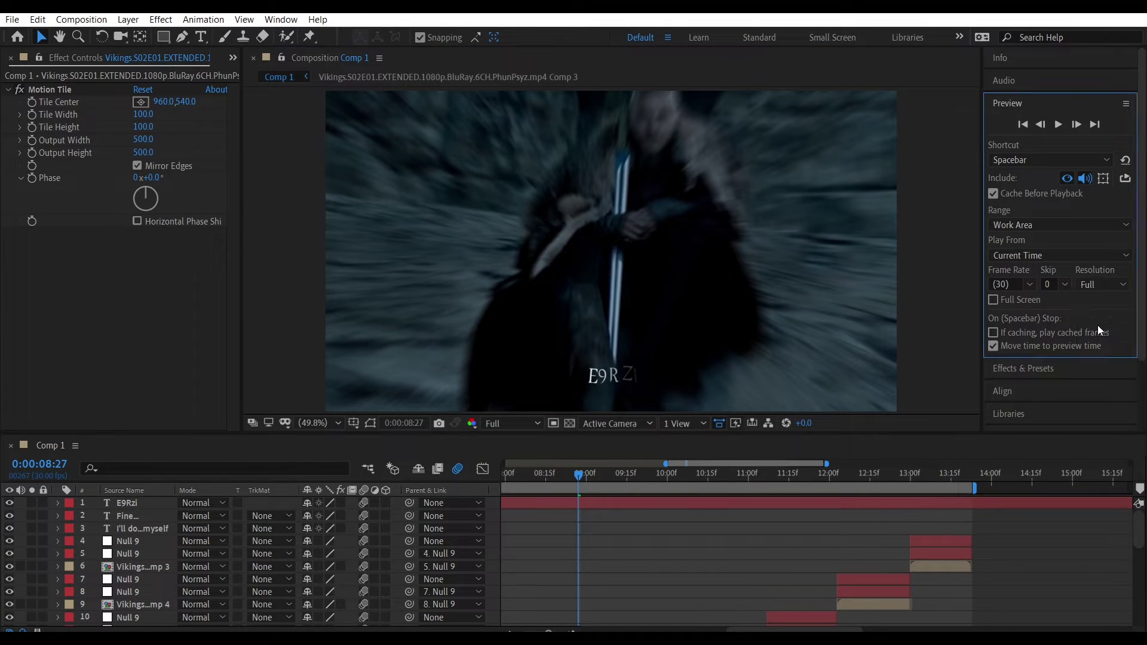
{"action": "right_click", "coordinate": [496, 515]}
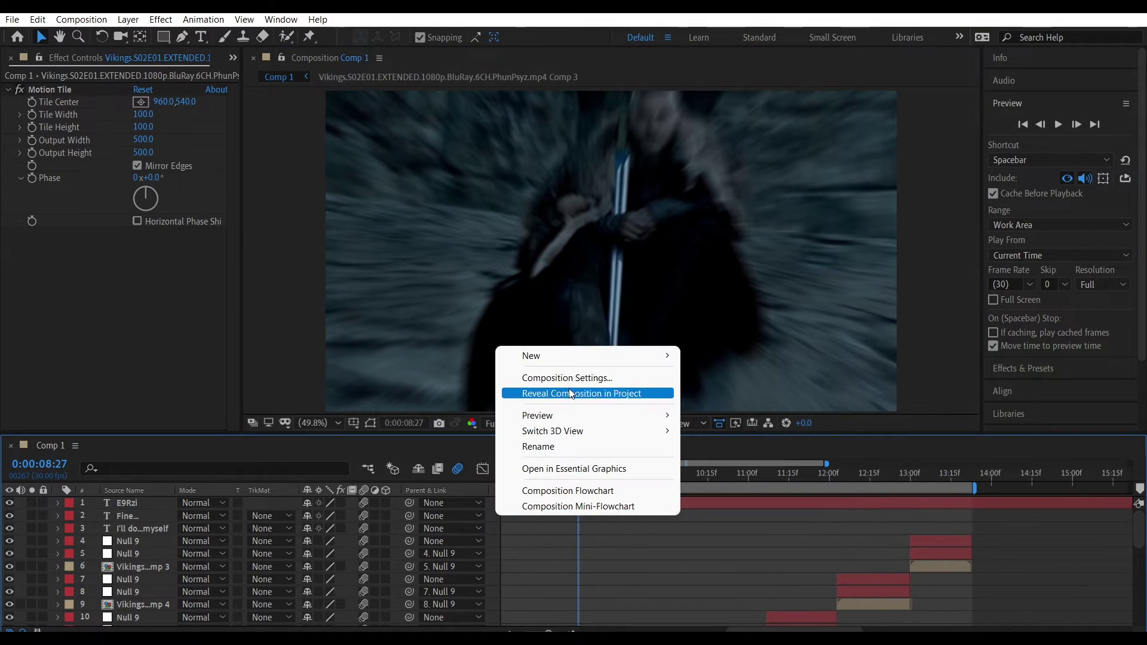
{"action": "left_click", "coordinate": [731, 470]}
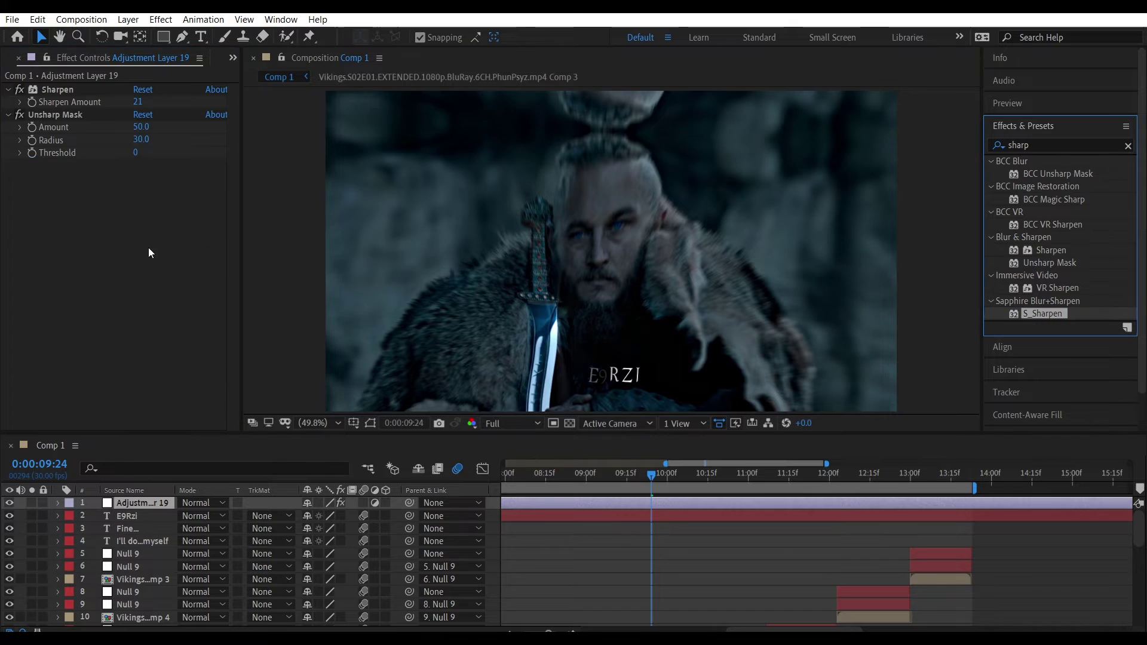
{"action": "left_click_drag", "start_coordinate": [149, 253], "coordinate": [192, 236]}
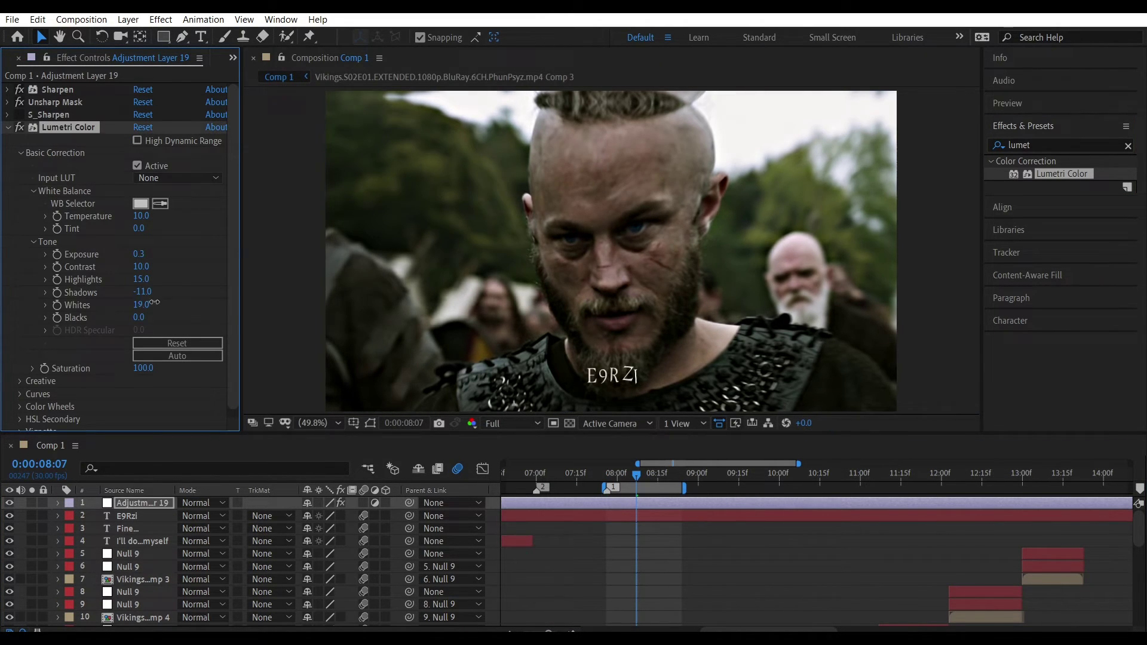
Scroll through Adjustment Layer 19's Lumetri Color Basic Correction settings in Effect Controls
{"action": "scroll", "coordinate": [154, 302], "scroll_direction": "down", "scroll_amount": 3}
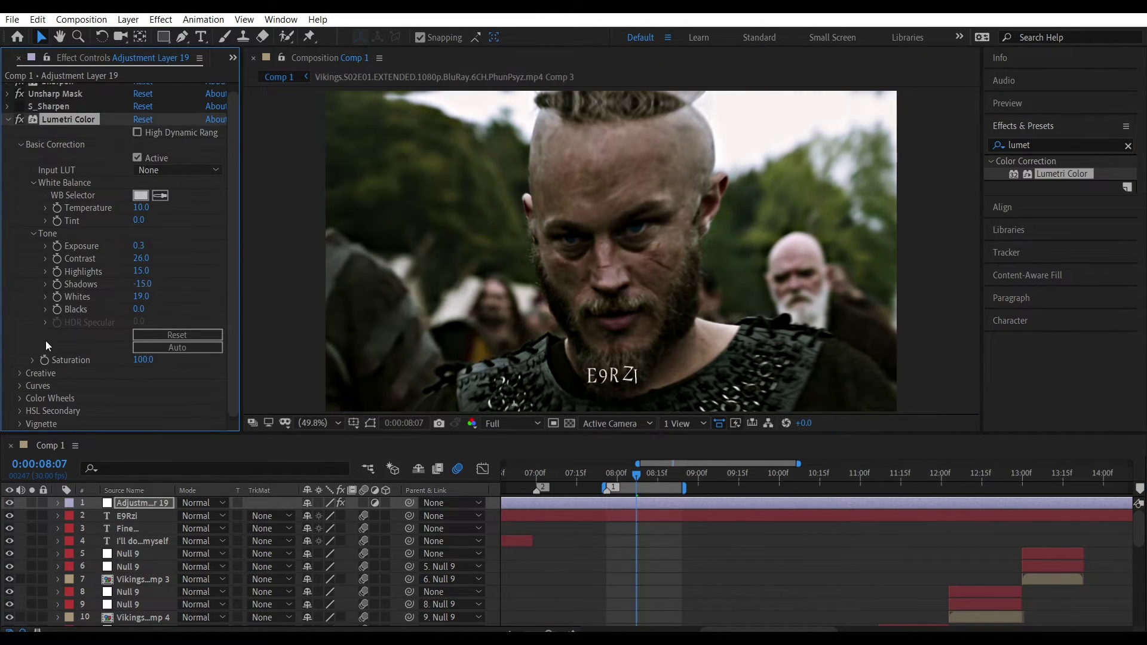
{"action": "scroll", "coordinate": [120, 316], "scroll_direction": "down", "scroll_amount": 5}
{"action": "scroll", "coordinate": [97, 320], "scroll_direction": "down", "scroll_amount": 5}
{"action": "scroll", "coordinate": [169, 346], "scroll_direction": "down", "scroll_amount": 5}
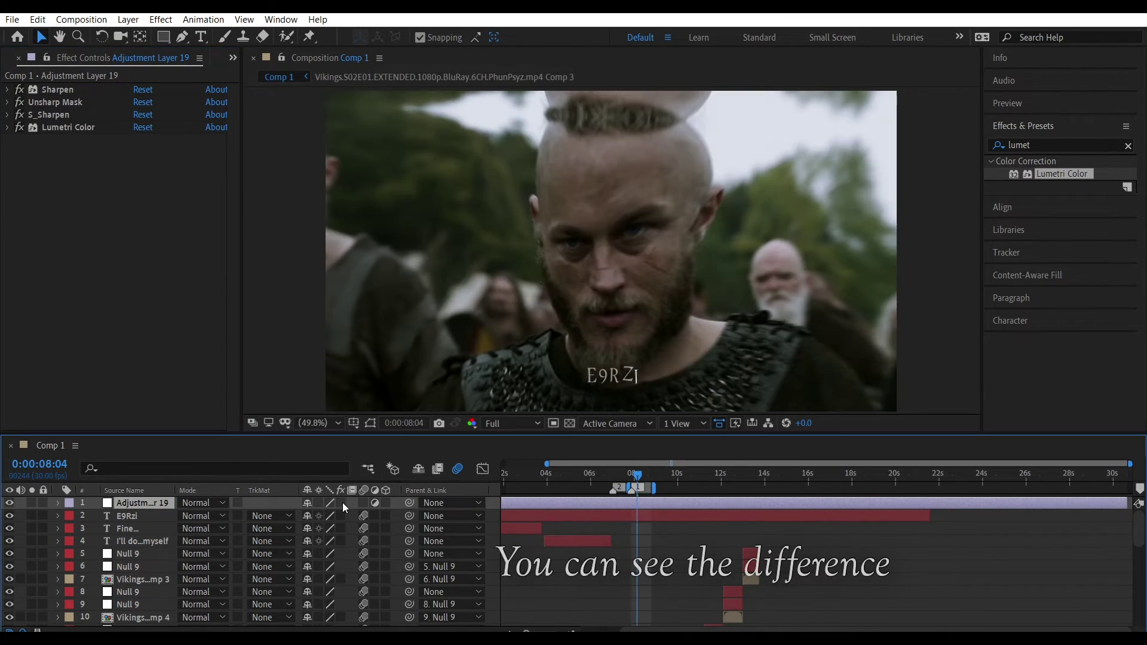
Toggle the grading layer's effects off and on to compare, leaving them off
{"action": "left_click", "coordinate": [341, 503]}
{"action": "left_click", "coordinate": [341, 503]}
{"action": "left_click", "coordinate": [341, 503]}
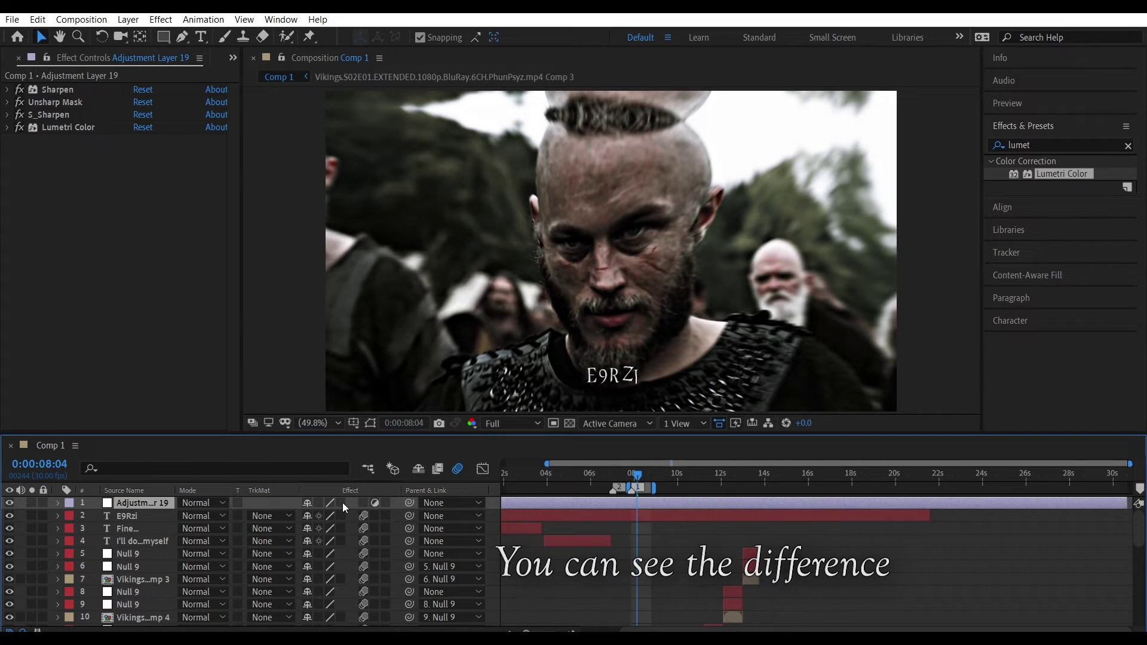
{"action": "left_click", "coordinate": [342, 503]}
Pre-compose the selected Null 9 and Vikings clip layers into Pre-comp 3
{"action": "scroll", "coordinate": [608, 604], "scroll_direction": "down", "scroll_amount": 1}
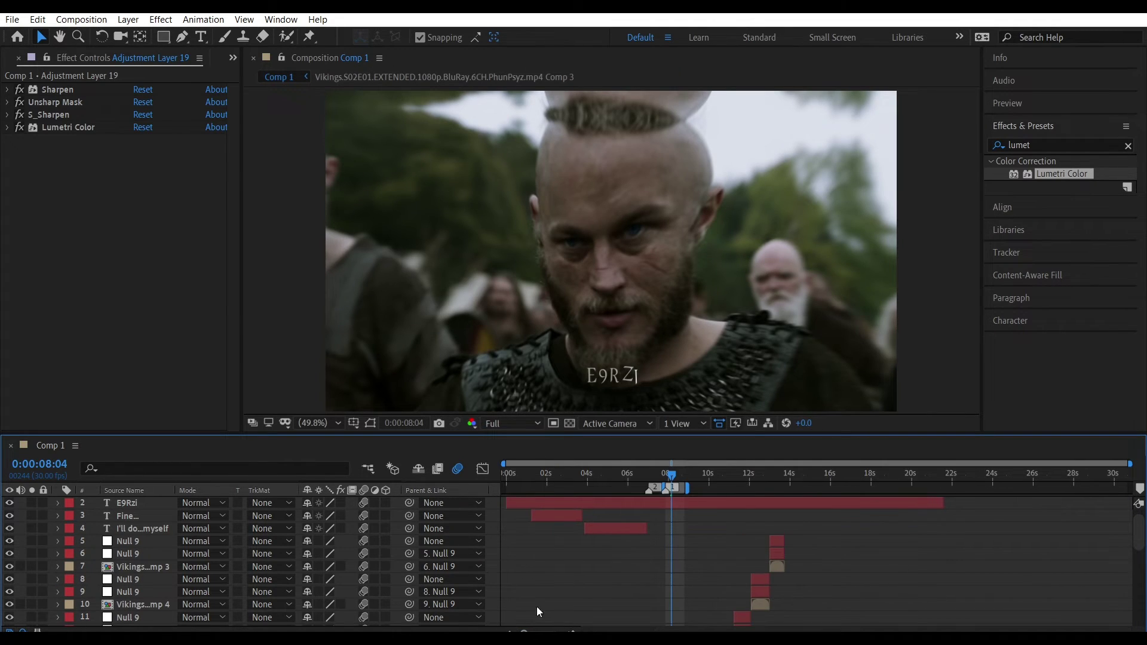
{"action": "scroll", "coordinate": [597, 574], "scroll_direction": "down", "scroll_amount": 3}
{"action": "scroll", "coordinate": [661, 547], "scroll_direction": "up", "scroll_amount": 4}
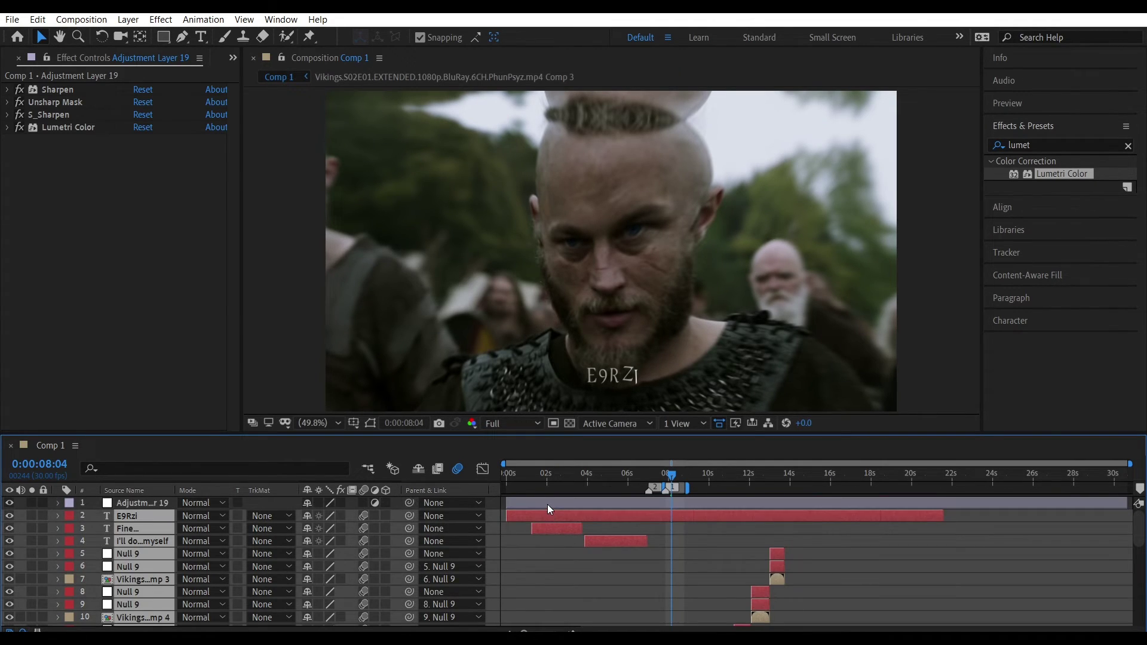
{"action": "scroll", "coordinate": [635, 542], "scroll_direction": "down", "scroll_amount": 5}
{"action": "scroll", "coordinate": [636, 537], "scroll_direction": "down", "scroll_amount": 10}
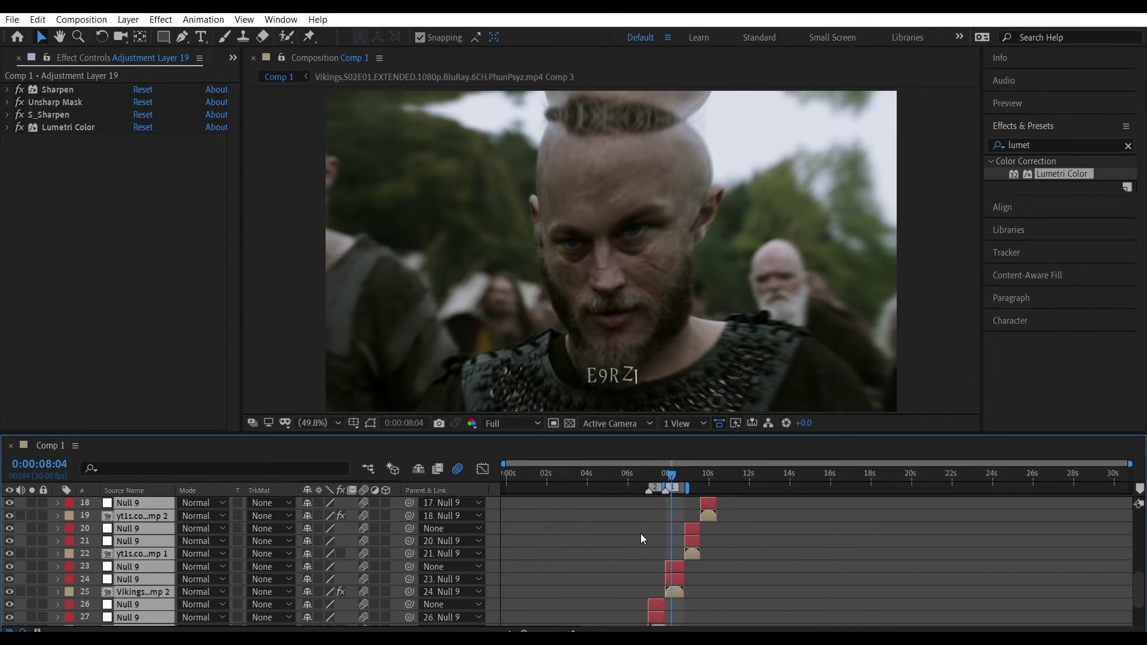
{"action": "scroll", "coordinate": [640, 532], "scroll_direction": "down", "scroll_amount": 5}
{"action": "scroll", "coordinate": [600, 593], "scroll_direction": "down", "scroll_amount": 1}
{"action": "scroll", "coordinate": [611, 603], "scroll_direction": "down", "scroll_amount": 1}
{"action": "right_click", "coordinate": [641, 585]}
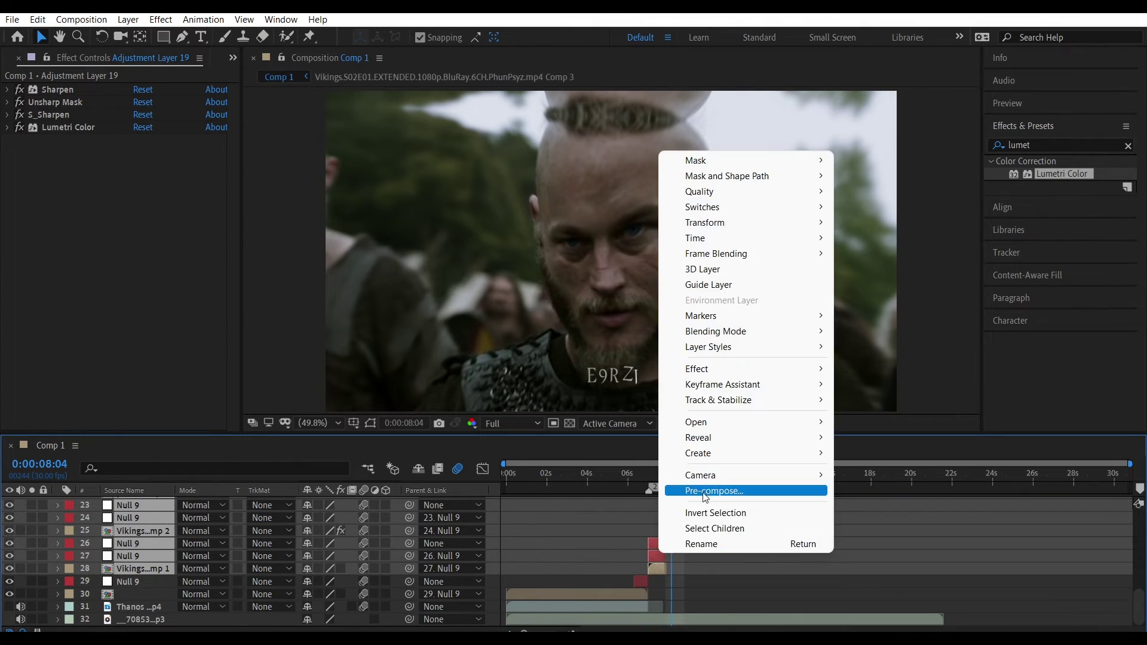
{"action": "left_click", "coordinate": [695, 487]}
{"action": "key", "text": "Return"}
Duplicate Pre-comp 3, start the copy around 14s, and extend the work area to about 21.7s
{"action": "key", "text": "ctrl+d"}
{"action": "left_click_drag", "start_coordinate": [707, 553], "coordinate": [843, 539]}
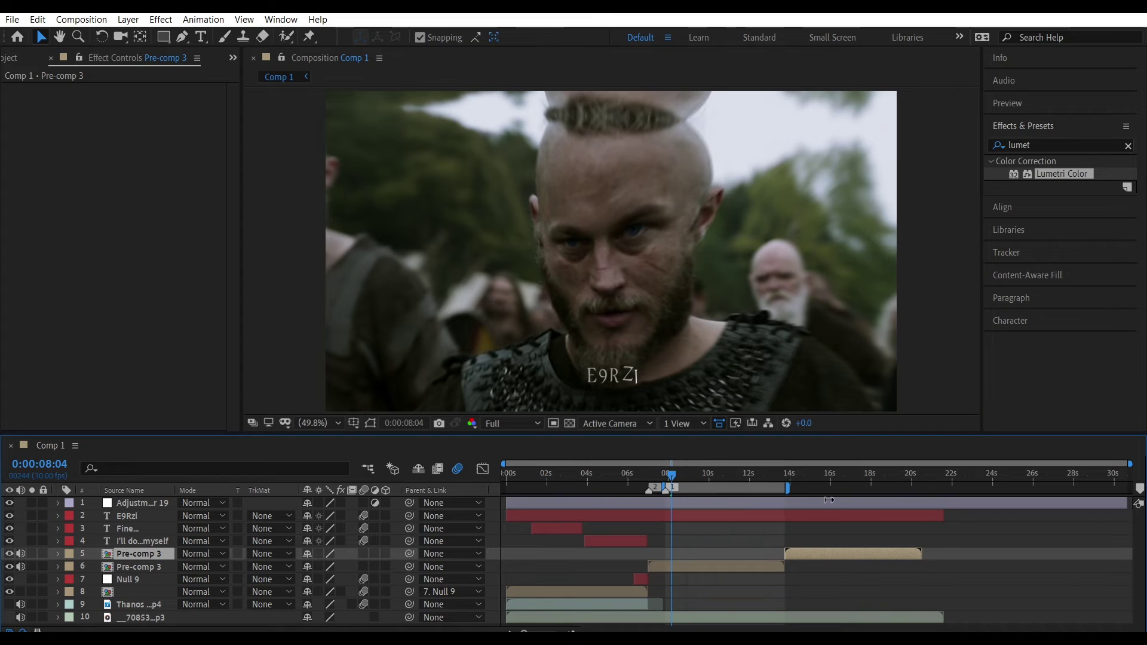
{"action": "left_click_drag", "start_coordinate": [787, 486], "coordinate": [946, 487]}
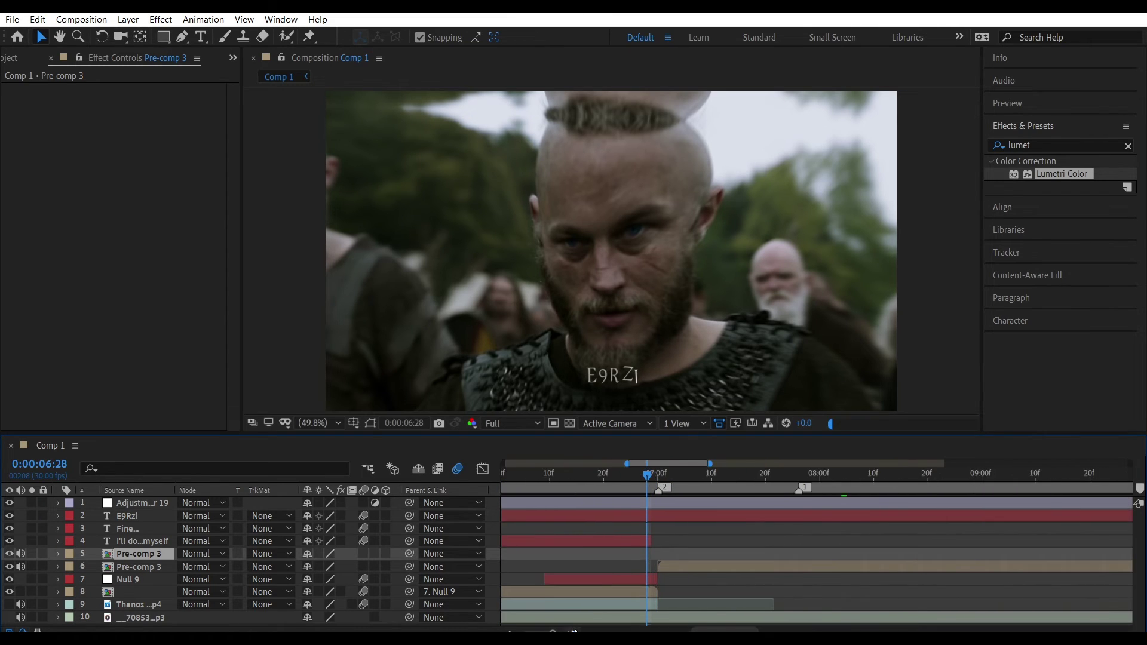
{"action": "key", "text": "equal"}
{"action": "key", "text": "equal"}
Add a new Adjustment Layer 20 over the whole edit in Comp 1
{"action": "key", "text": "i"}
{"action": "key", "text": "minus"}
{"action": "key", "text": "minus"}
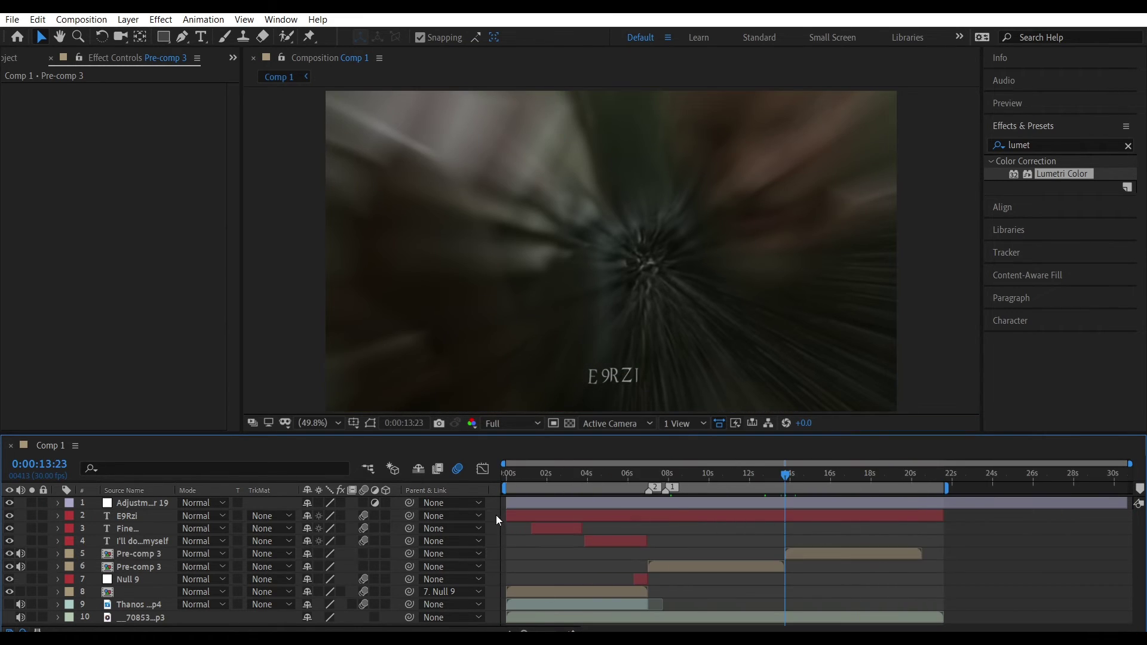
{"action": "right_click", "coordinate": [496, 515]}
{"action": "left_click", "coordinate": [746, 467]}
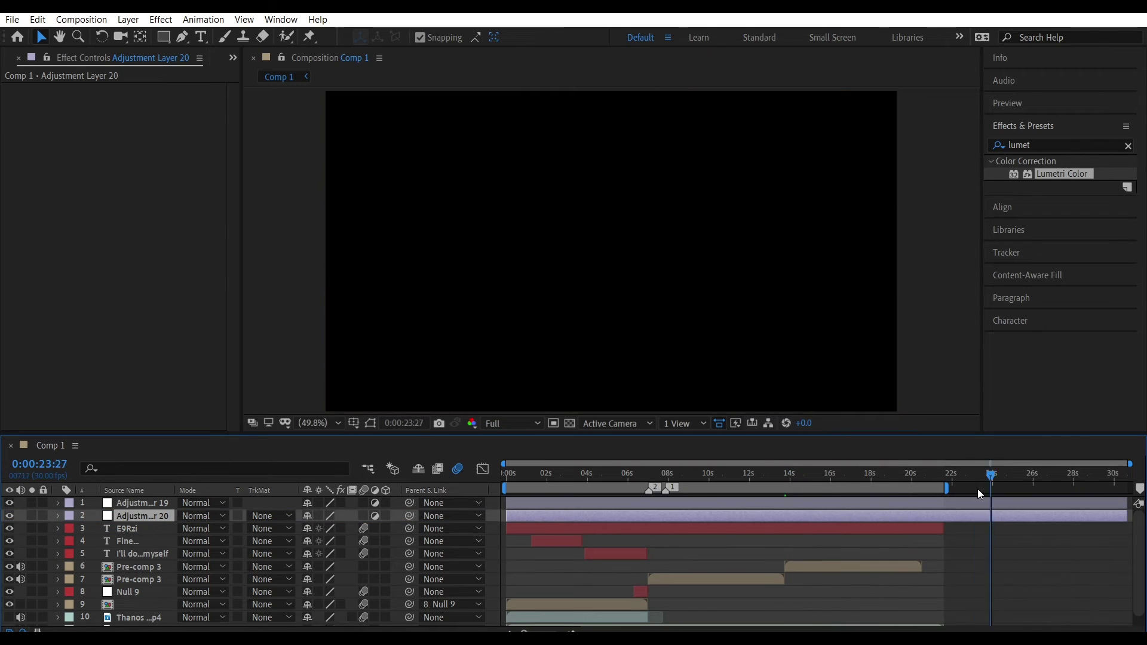
{"action": "left_click", "coordinate": [734, 474]}
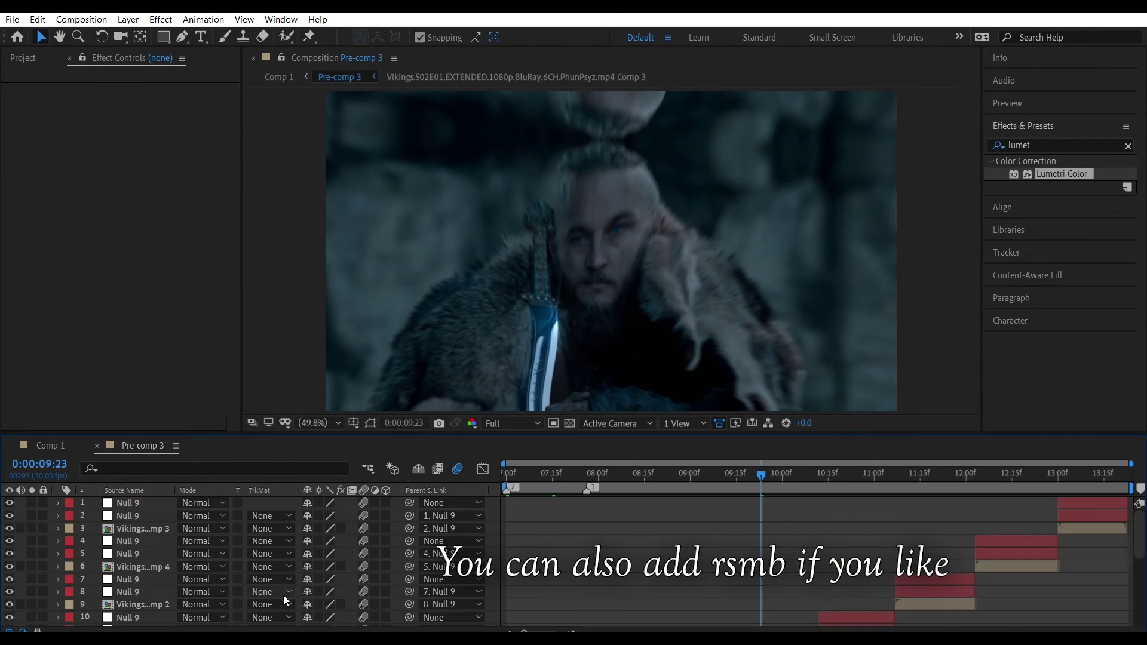
Apply RSMB Pro to Adjustment Layer 20 with Sensitivity 100 and Blur Amt 1.00
{"action": "key", "text": "BackSpace"}
{"action": "key", "text": "BackSpace"}
{"action": "key", "text": "BackSpace"}
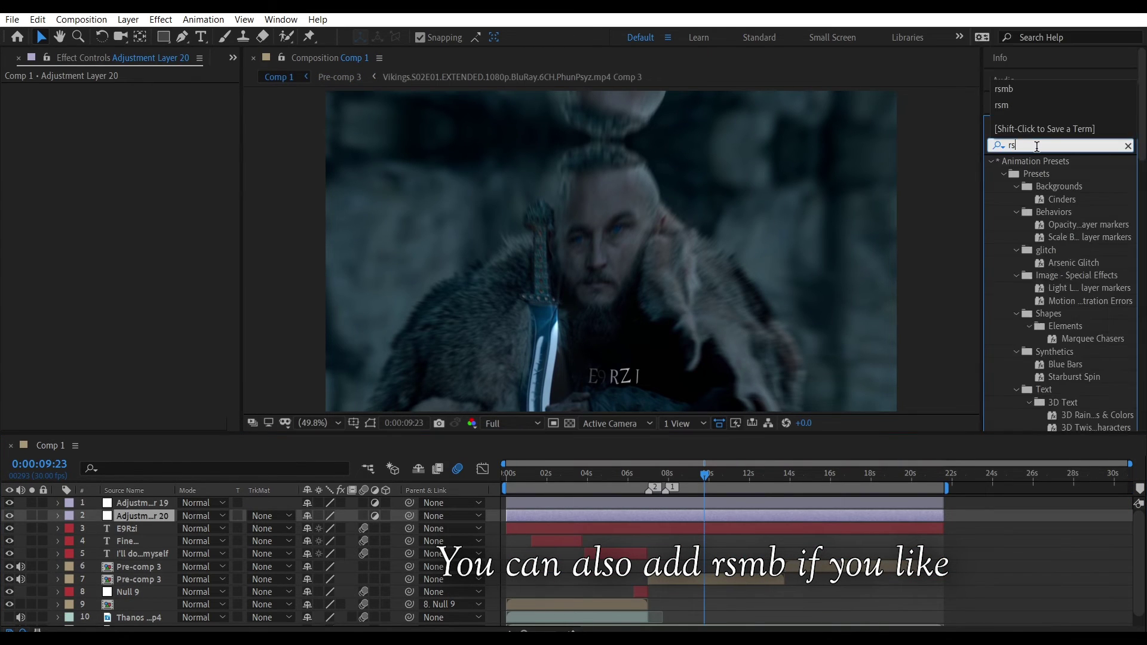
{"action": "type", "text": "rsmb"}
{"action": "left_click_drag", "start_coordinate": [1040, 187], "coordinate": [735, 523]}
{"action": "left_click_drag", "start_coordinate": [148, 241], "coordinate": [167, 241]}
{"action": "left_click", "coordinate": [141, 127]}
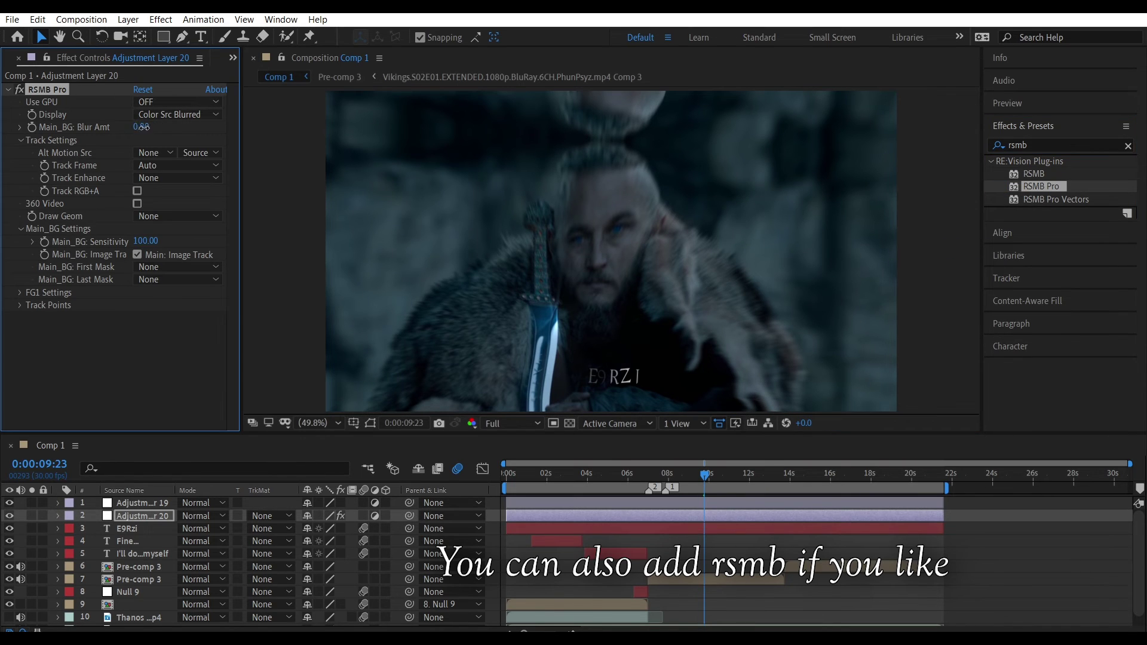
{"action": "type", "text": "1"}
{"action": "key", "text": "Return"}
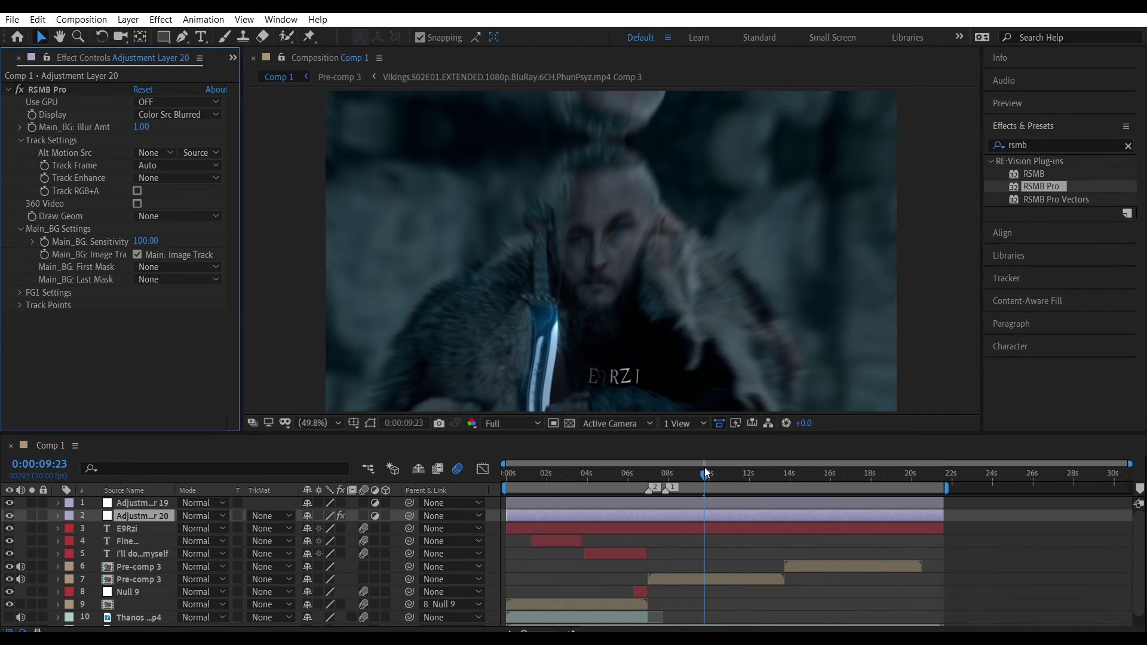
Return to the start of the comp and deselect all layers
{"action": "key", "text": "Home"}
{"action": "left_click", "coordinate": [1040, 102]}
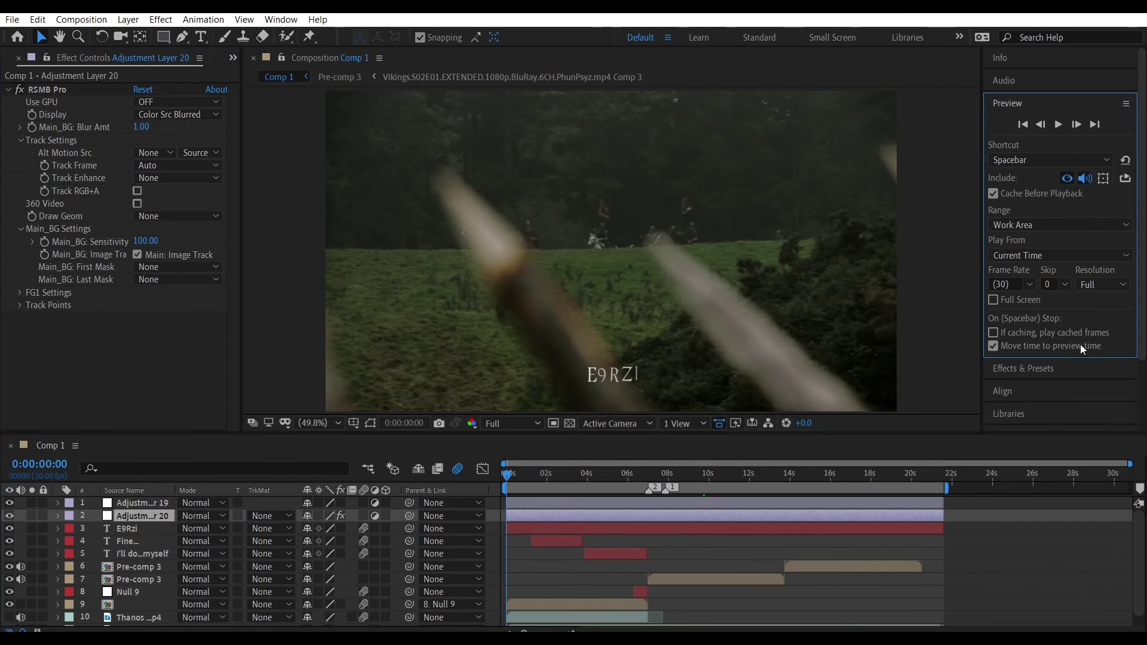
{"action": "left_click", "coordinate": [655, 563]}
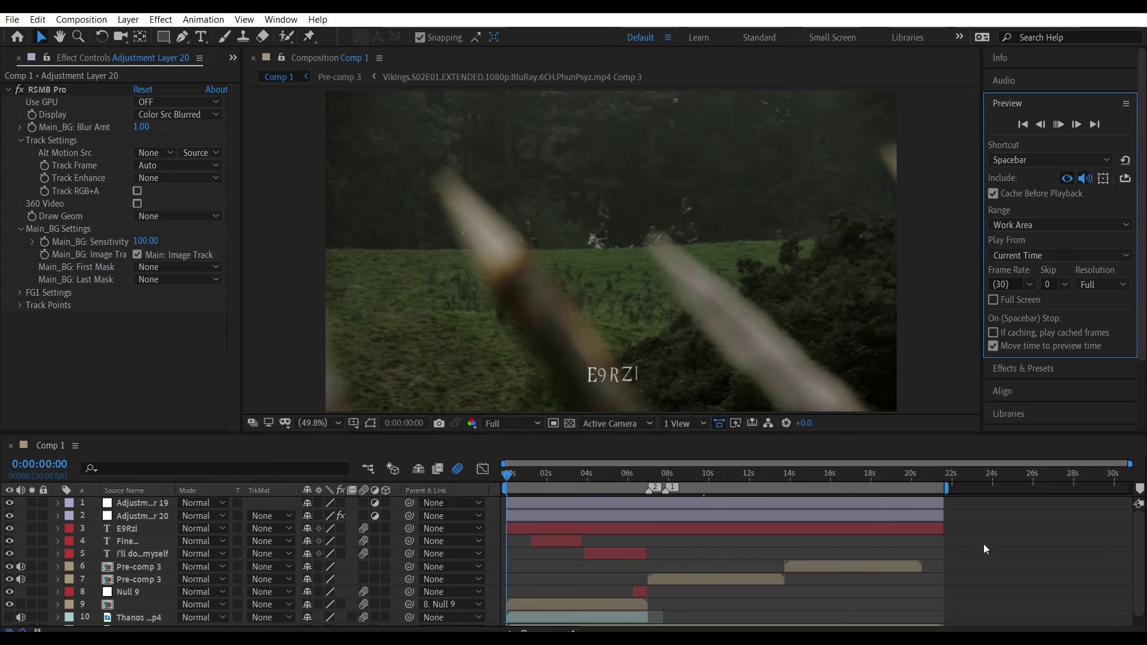
Play back Comp 1 and turn effects on for every layer in the fx column
{"action": "key", "text": "space"}
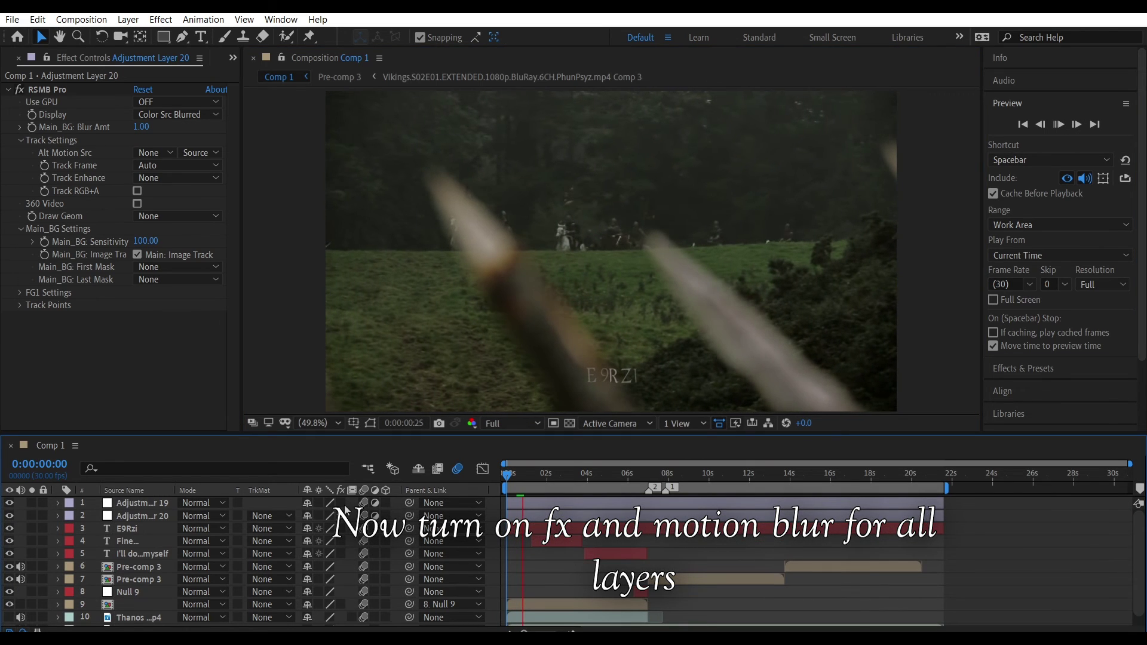
{"action": "left_click_drag", "start_coordinate": [341, 541], "coordinate": [341, 554]}
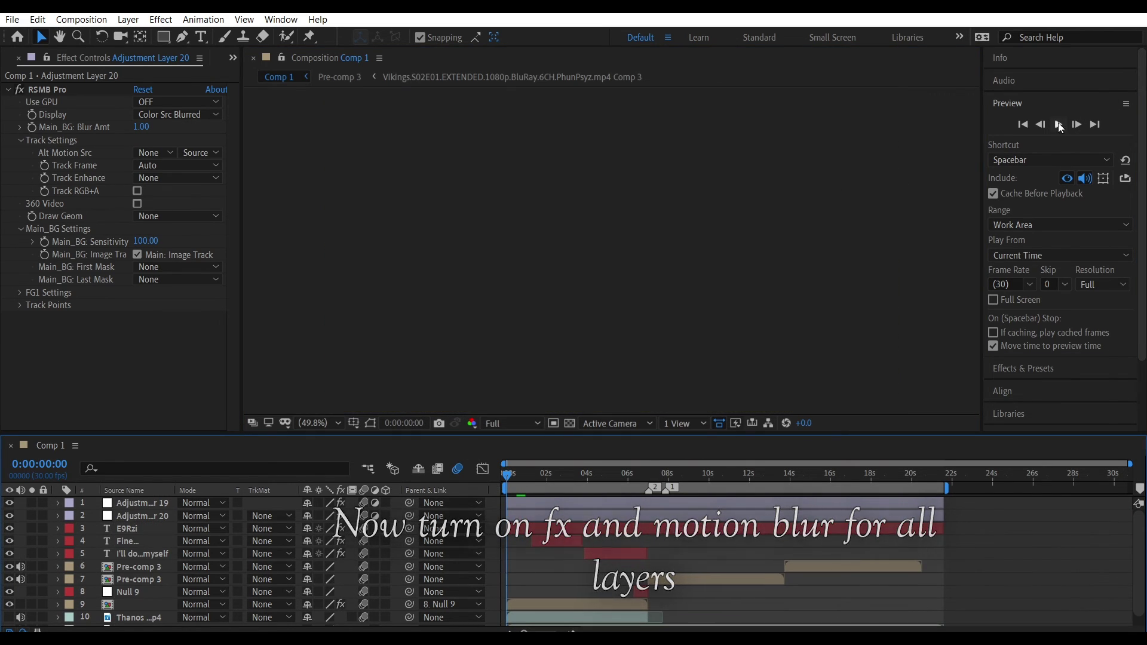